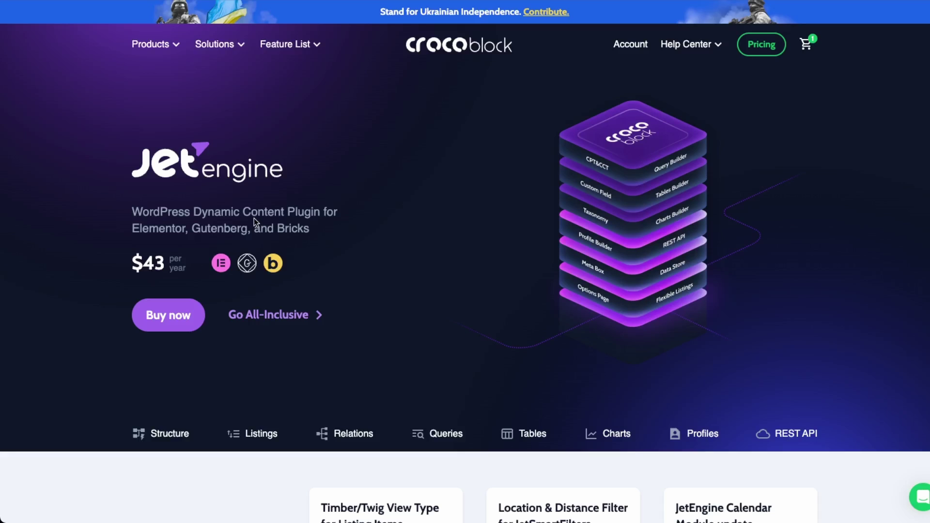
scroll(256, 222, "down", 2)
scroll(256, 221, "up", 1)
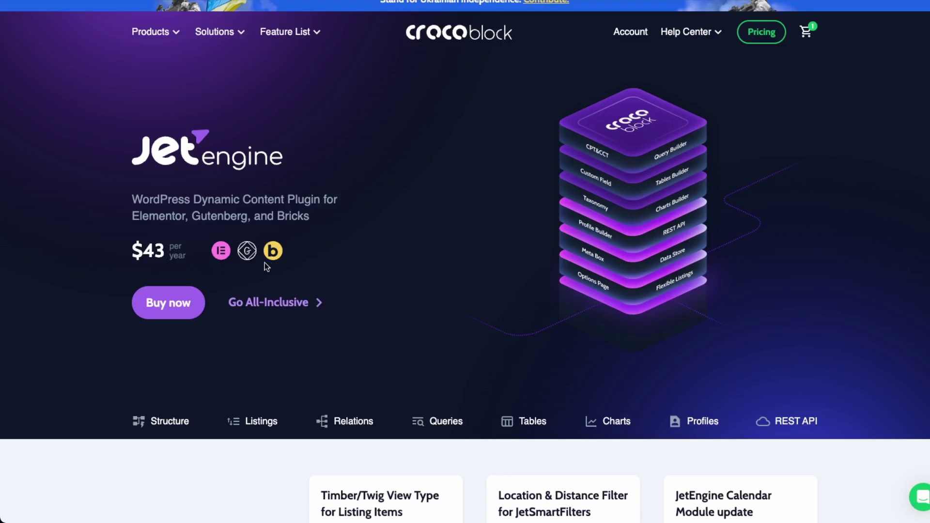
scroll(242, 264, "up", 1)
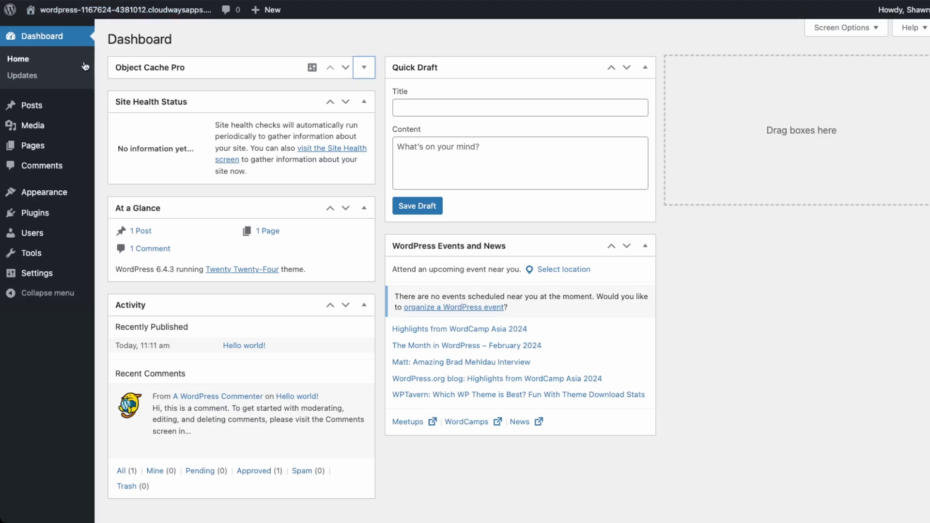
Install and activate the JetEngine plugin from the uploaded jet-engine.zip, and close the licenses window.
mouse_move(34, 213)
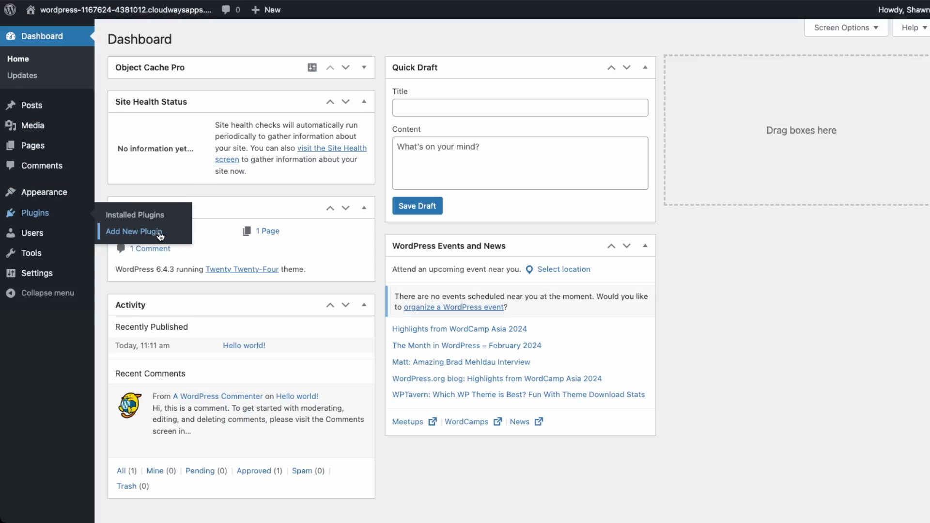
left_click(129, 235)
left_click(213, 39)
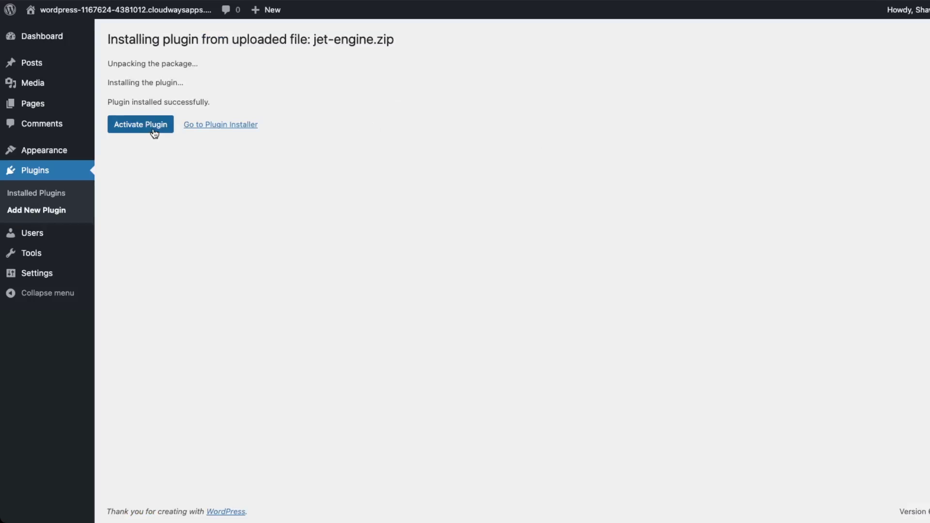
left_click(156, 132)
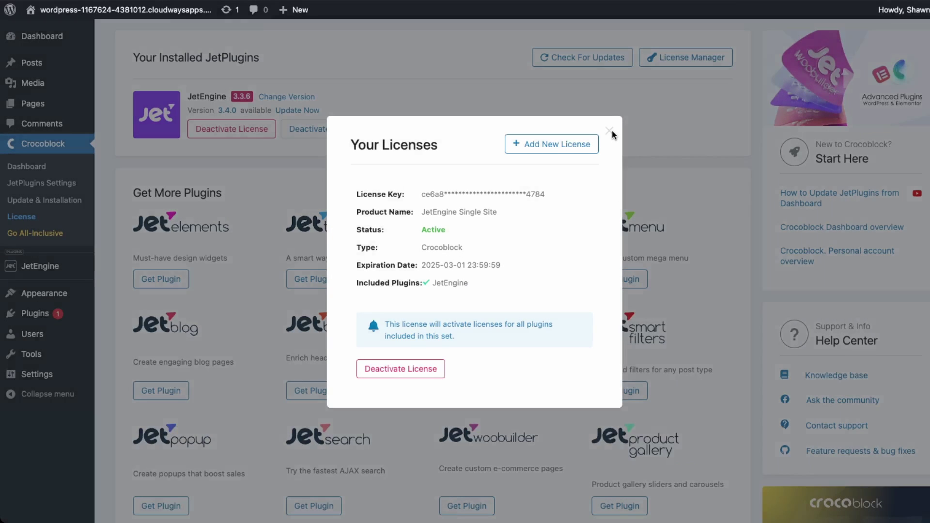
left_click(610, 131)
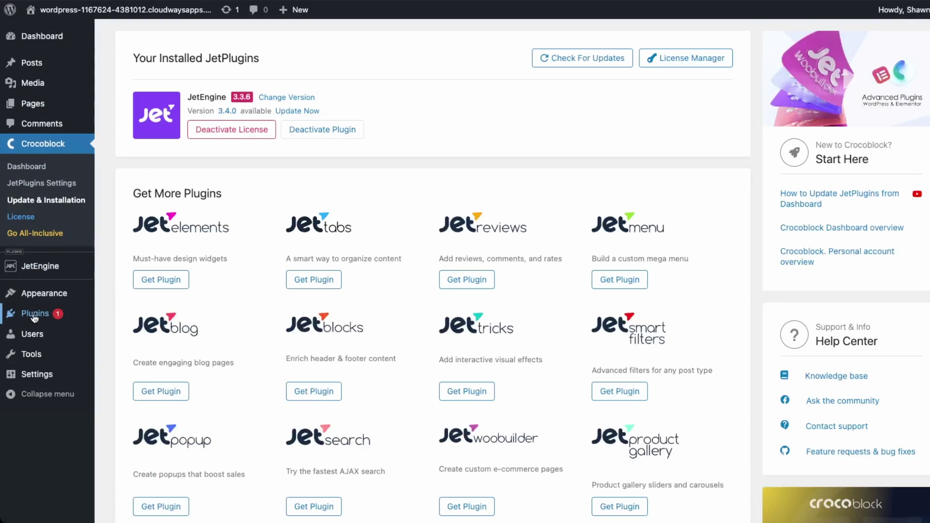
Search the plugin directory for Elementor, and install and activate Elementor Website Builder.
mouse_move(36, 315)
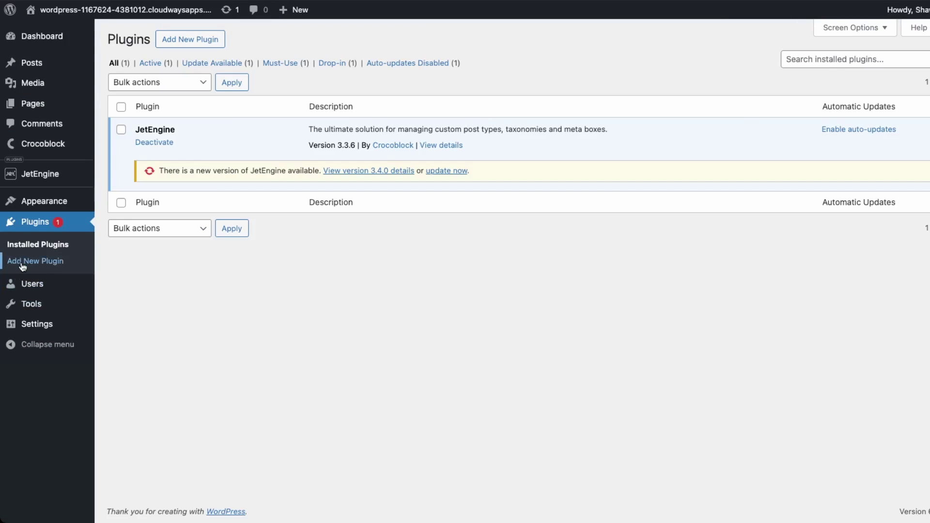
left_click(22, 262)
left_click(906, 73)
type("El")
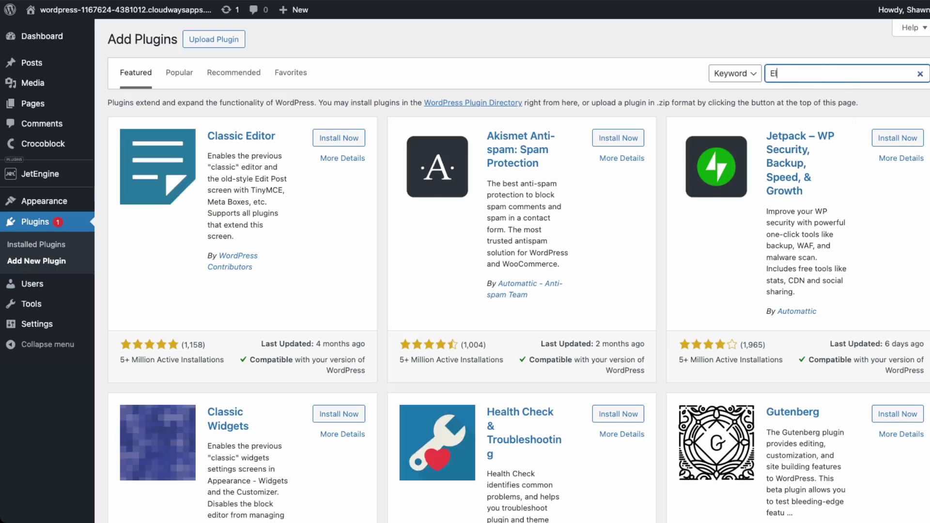
type("ementor")
left_click(350, 141)
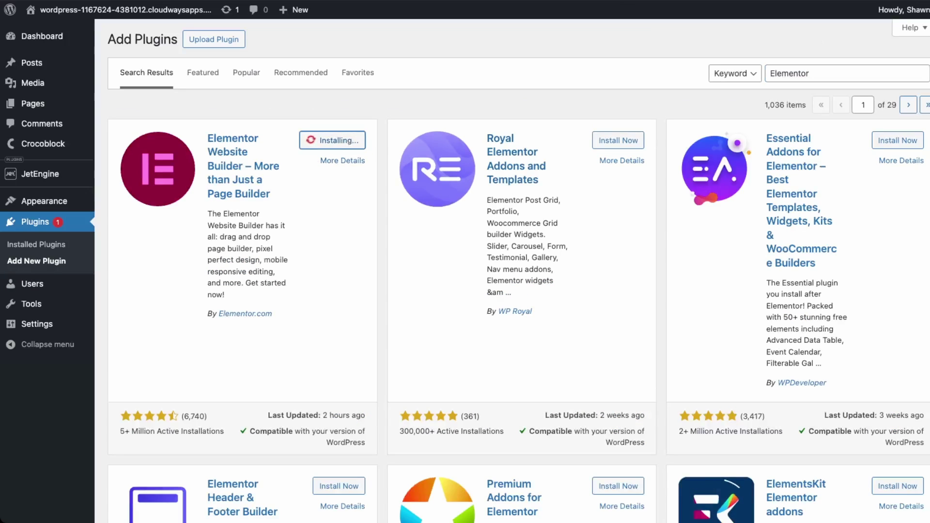
left_click(350, 142)
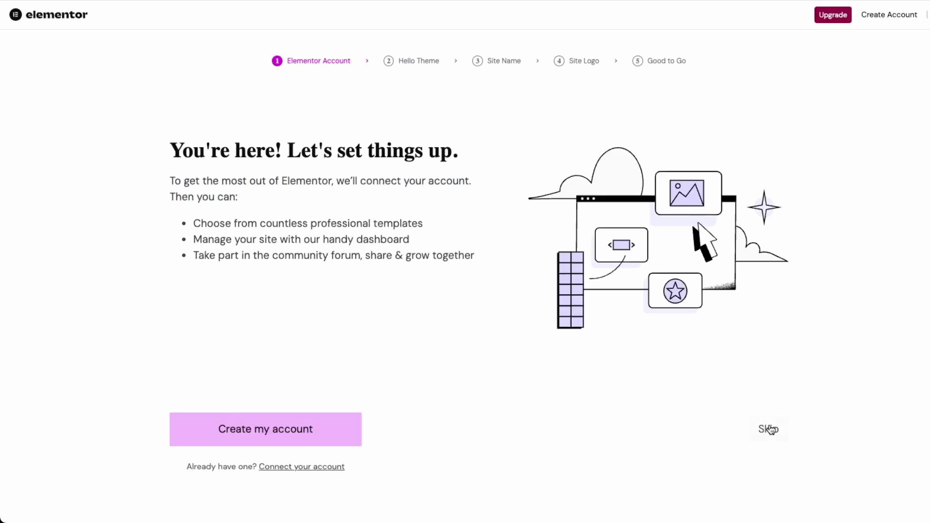
Go through the Elementor setup wizard, skipping the account and logo stages and continuing with the Hello Theme.
left_click(769, 429)
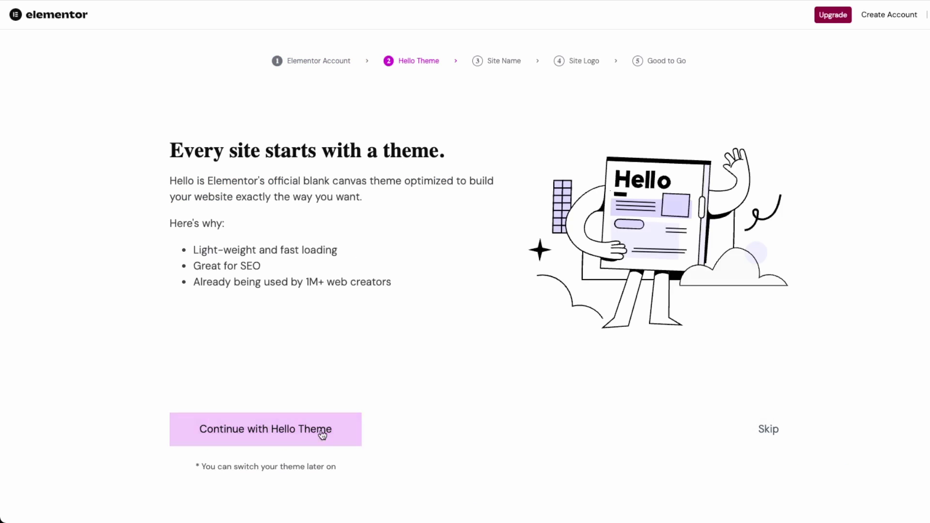
left_click(333, 435)
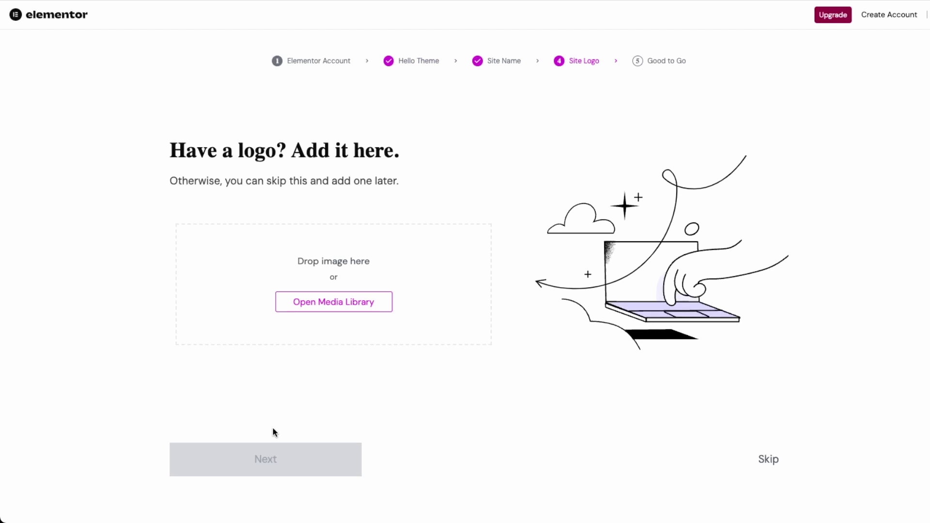
left_click(769, 459)
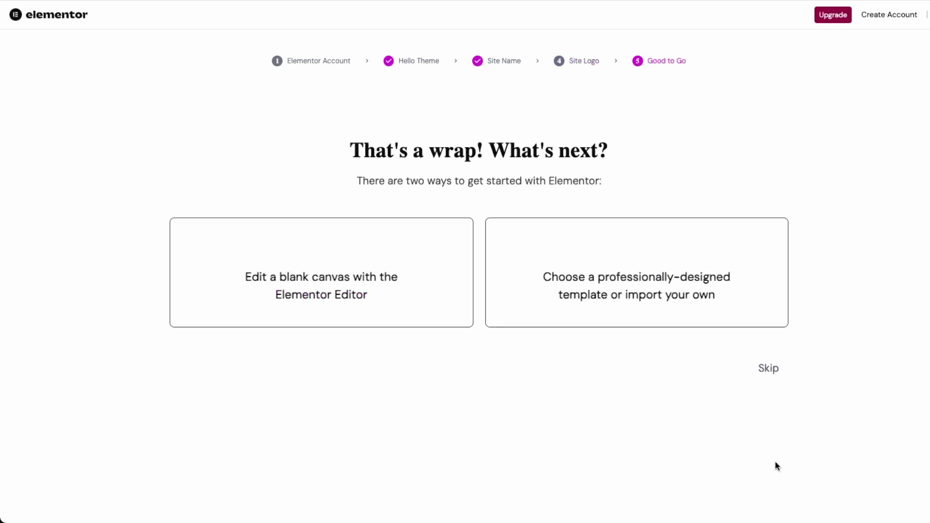
Start a new custom post type in JetEngine and name it Job Listing.
mouse_move(21, 267)
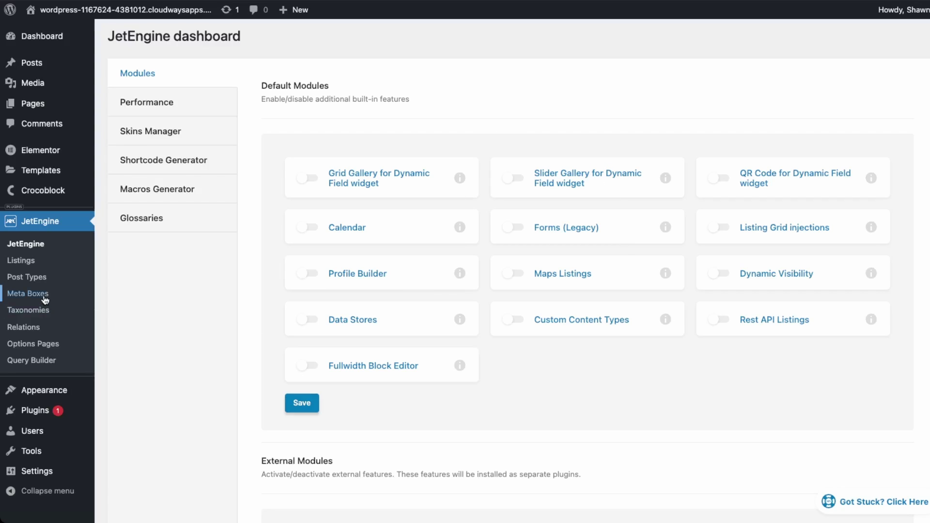
left_click(43, 279)
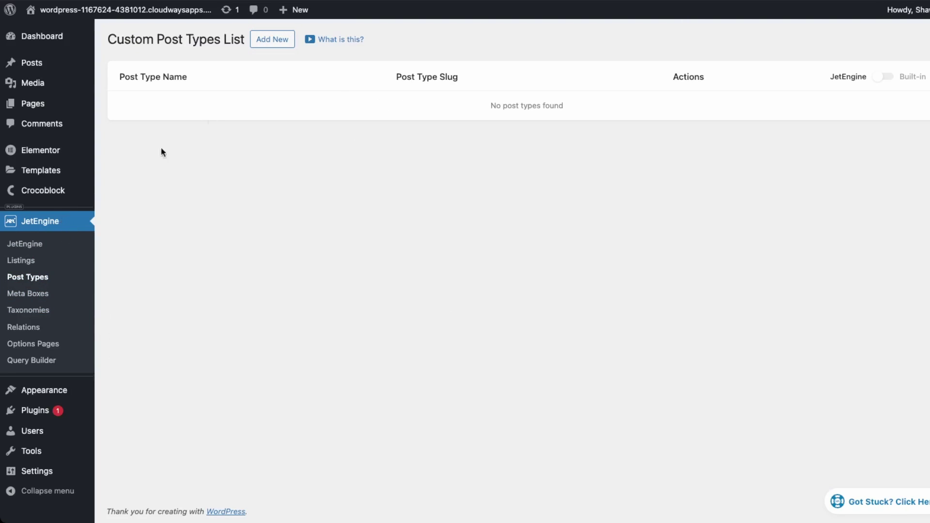
left_click(265, 46)
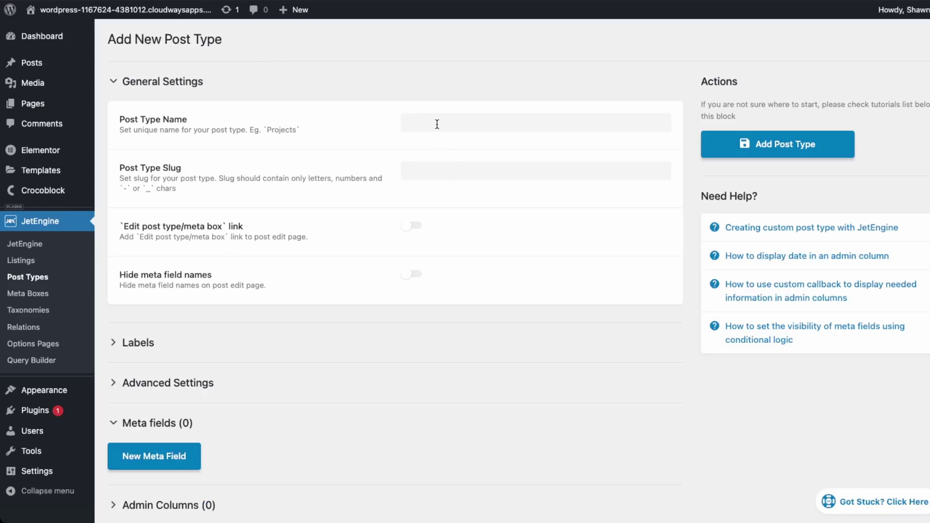
left_click(437, 124)
type("Job Listing")
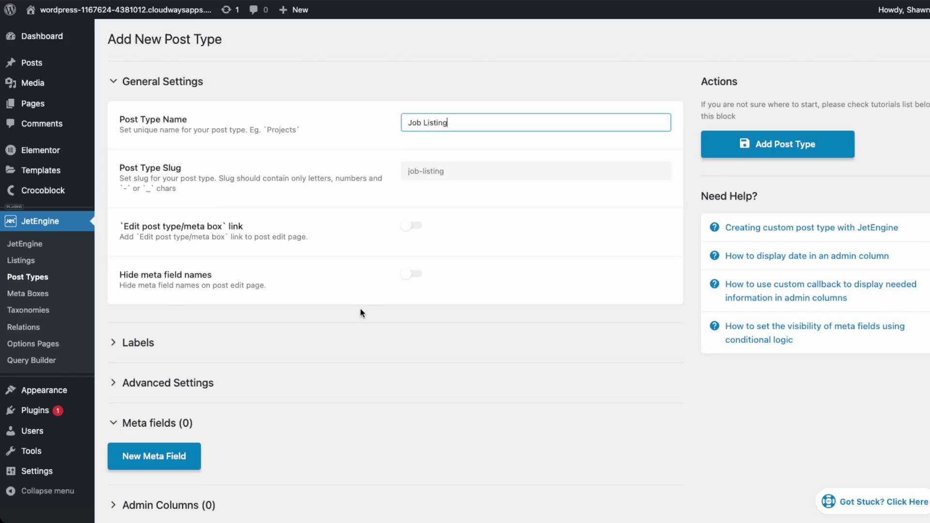
Set the post type's Add New Item label to "Add New Job Listing", New Item to "New Job Listing" and Edit Item to "Edit Job Listing".
scroll(361, 310, "down", 3)
left_click(145, 269)
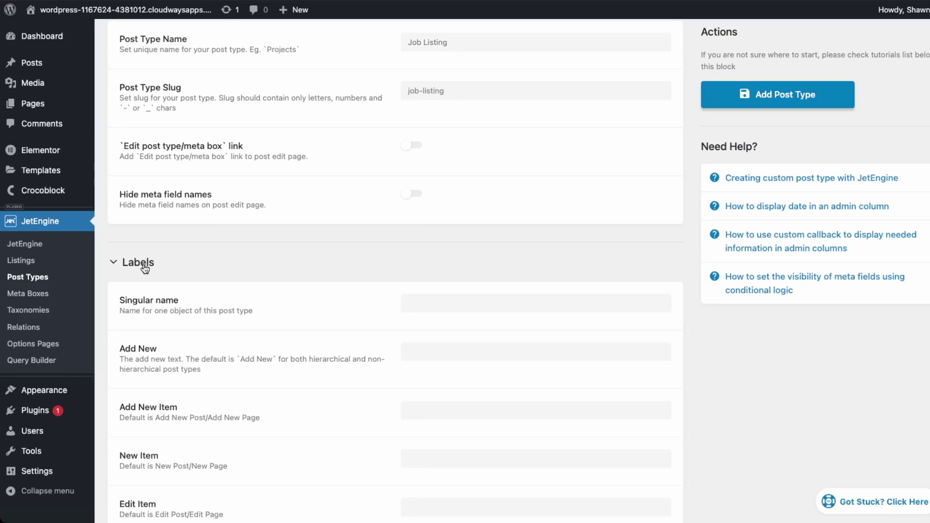
scroll(231, 329, "down", 2)
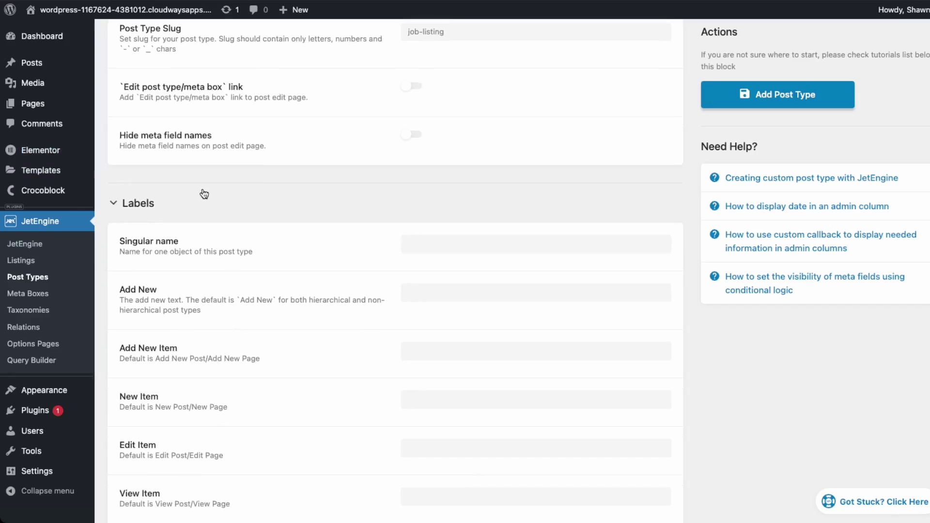
scroll(204, 194, "up", 4)
scroll(218, 260, "down", 4)
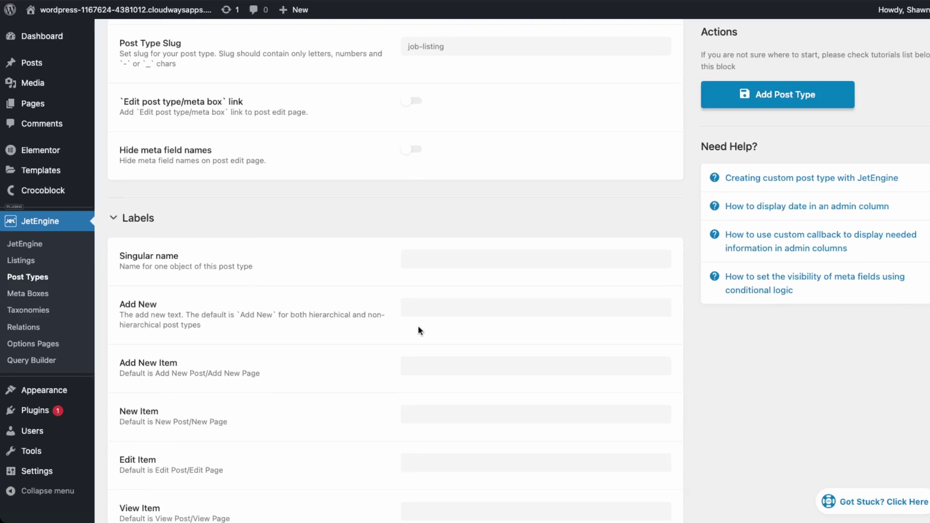
left_click(426, 367)
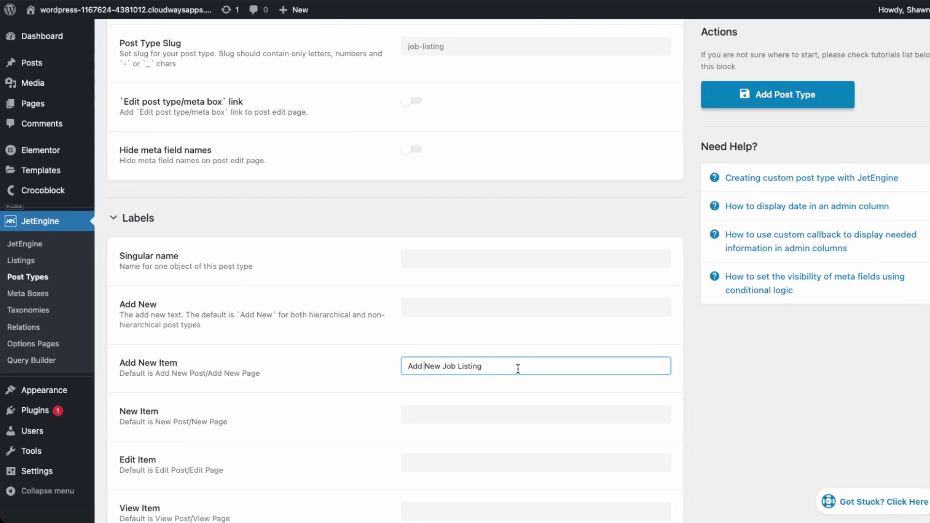
left_click(458, 413)
type("New Job Listing")
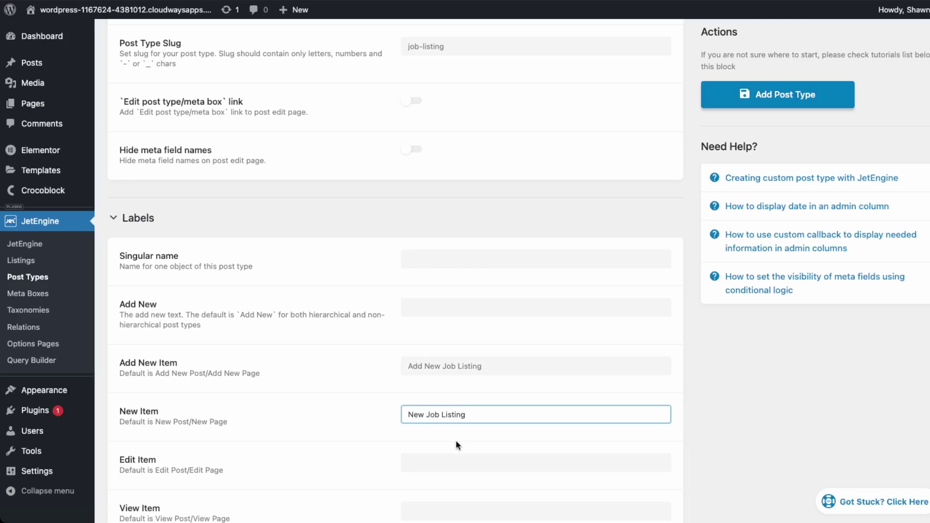
scroll(446, 431, "down", 1)
left_click(429, 407)
type("Edit Job Listing")
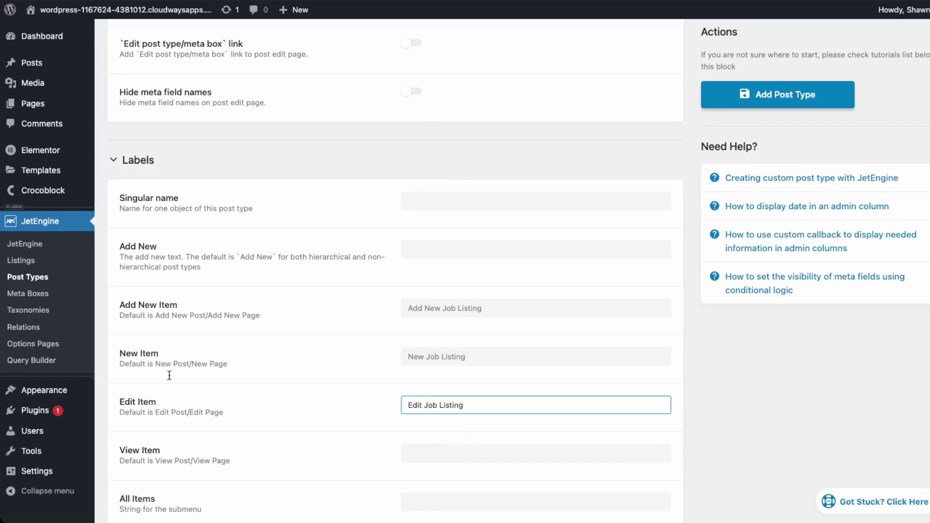
Set the Add New label to "Add New Job Listing" and the singular name to "Job Listing".
scroll(275, 369, "down", 2)
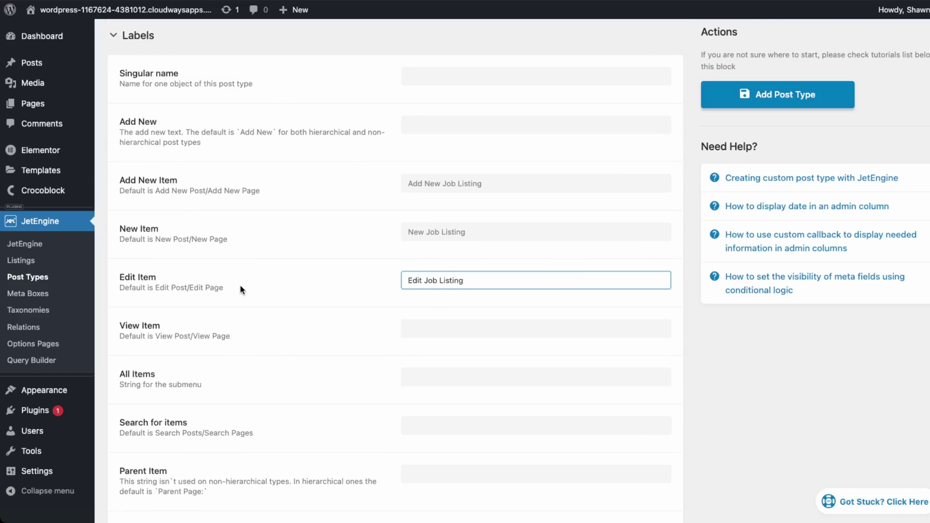
scroll(322, 265, "up", 3)
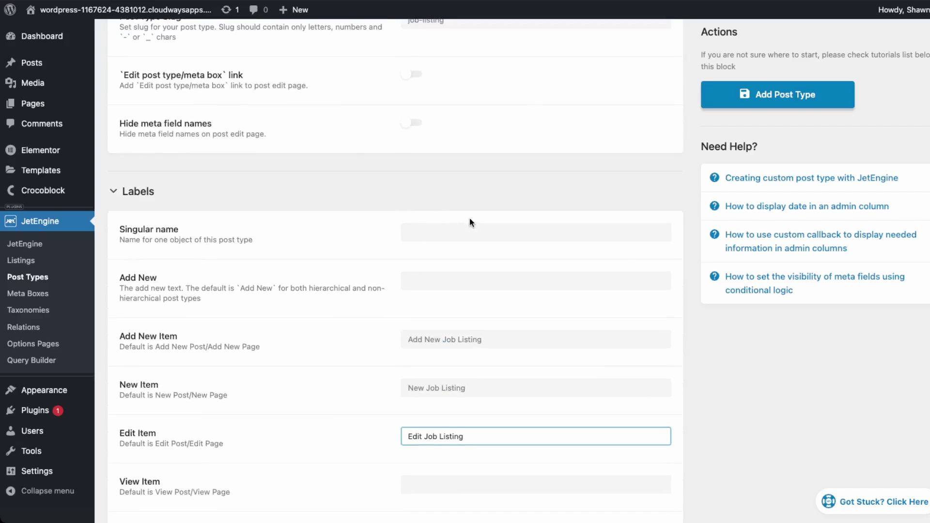
left_click(469, 229)
left_click(439, 282)
type("Add New Job Listing")
scroll(431, 233, "down", 1)
left_click(429, 181)
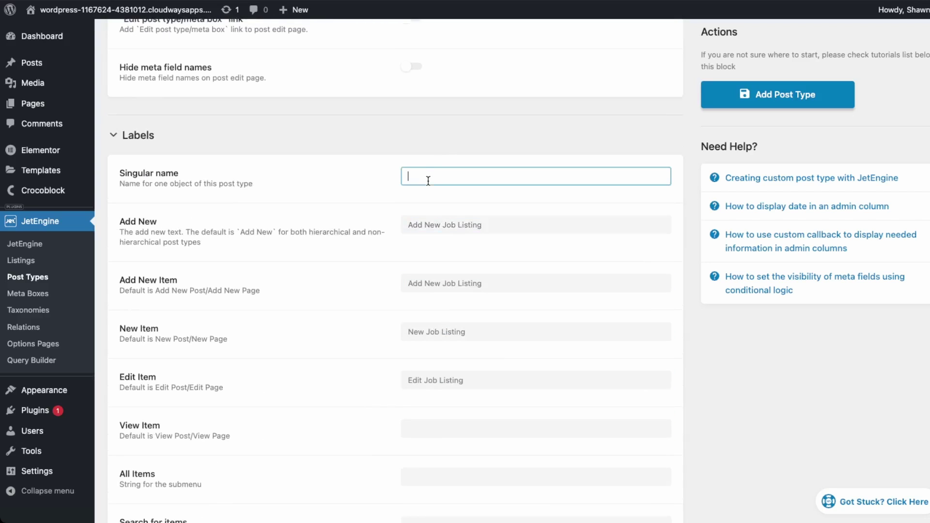
type("Job Listing")
Look over the remaining label fields and the post type's advanced settings.
scroll(406, 257, "down", 14)
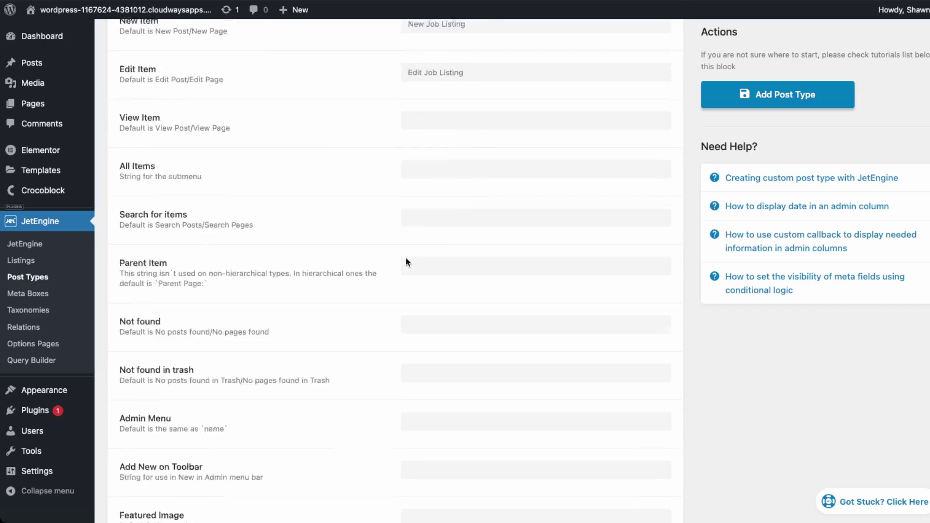
scroll(405, 257, "down", 3)
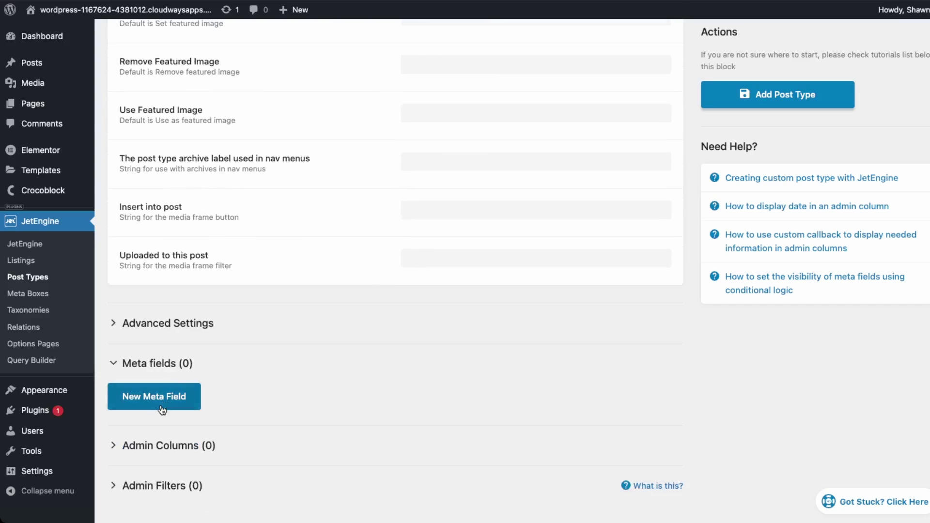
left_click(171, 325)
scroll(184, 310, "down", 1)
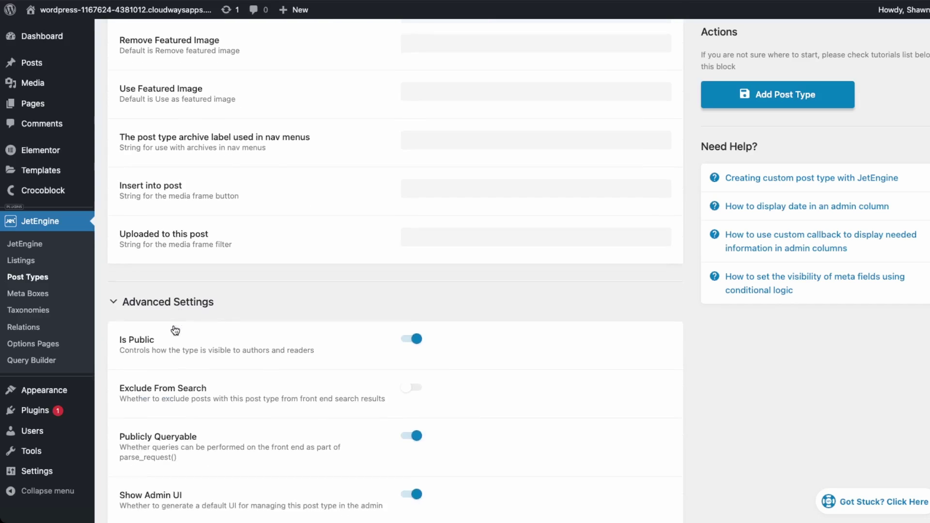
left_click(184, 303)
Add a meta field labelled Job Description to the post type and set its field type to Textarea.
left_click(184, 385)
scroll(218, 368, "down", 4)
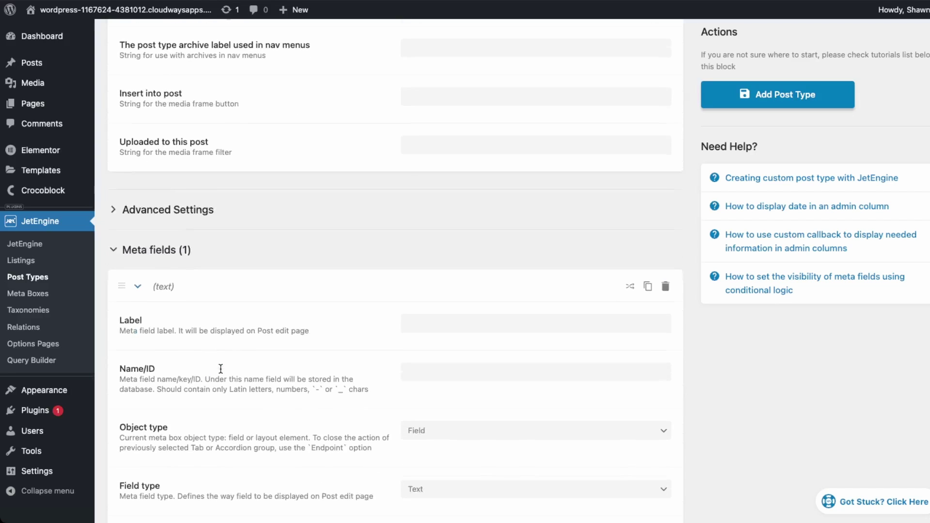
left_click(408, 224)
type("Job Desc")
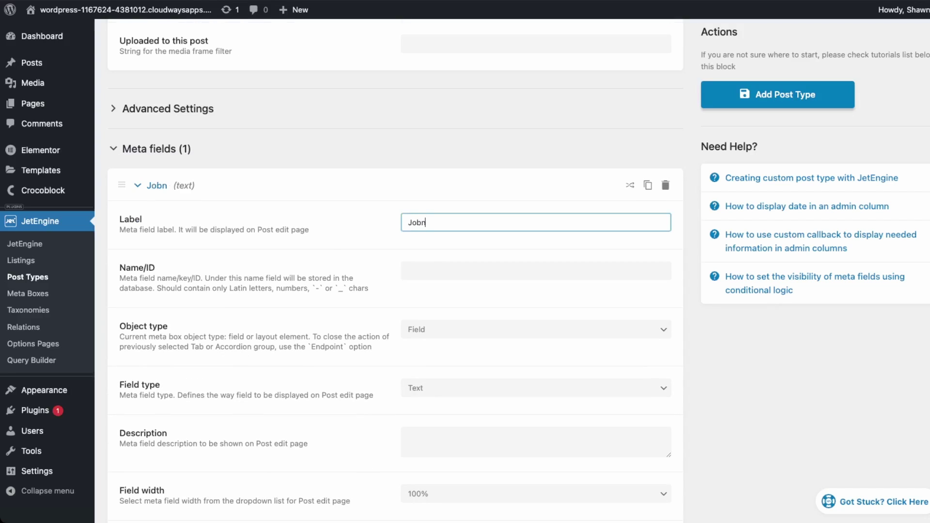
type("ription")
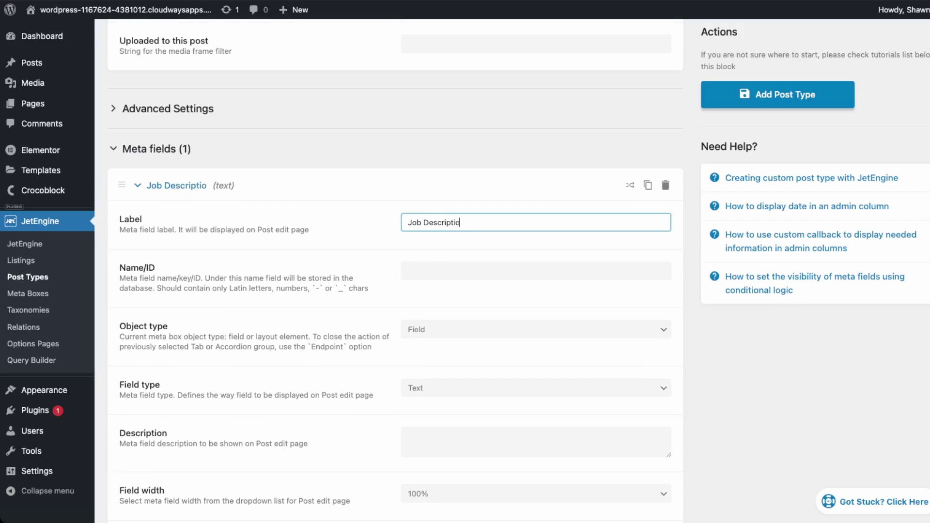
left_click(535, 389)
left_click(428, 429)
scroll(428, 429, "down", 3)
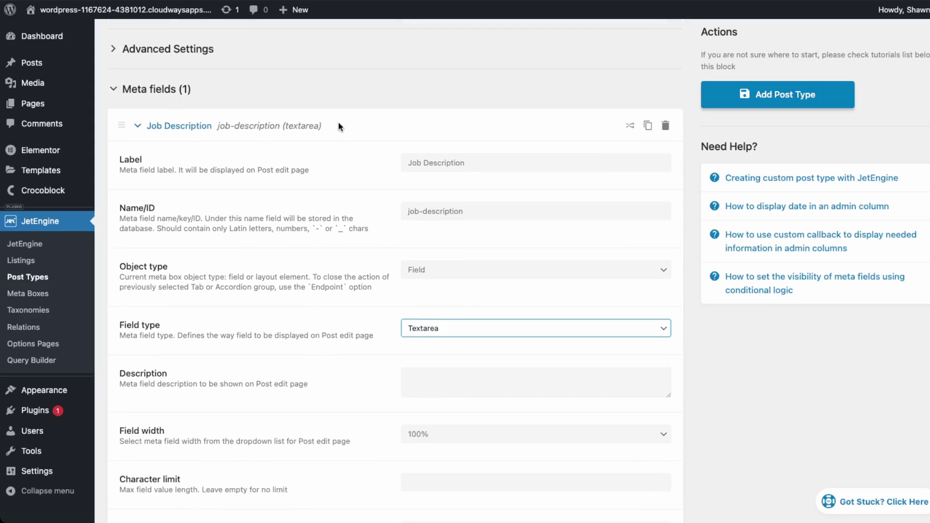
left_click(456, 383)
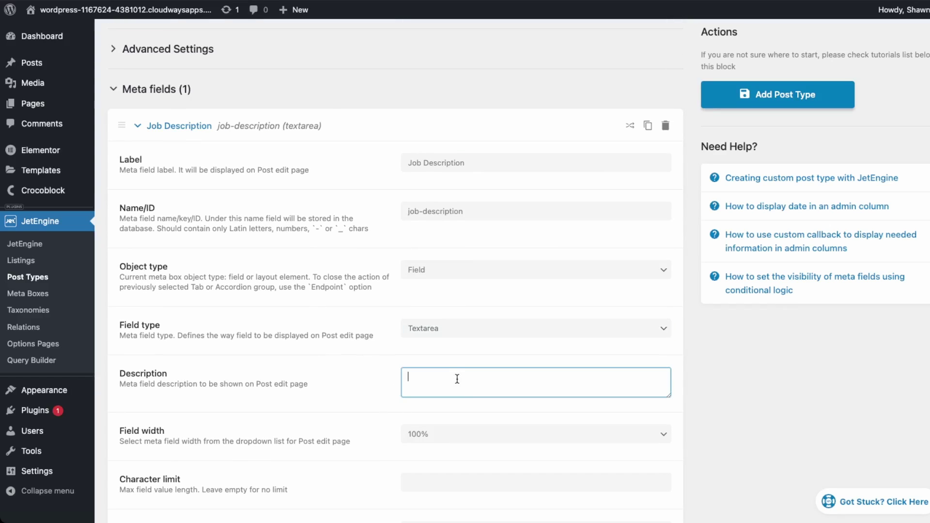
scroll(293, 391, "down", 2)
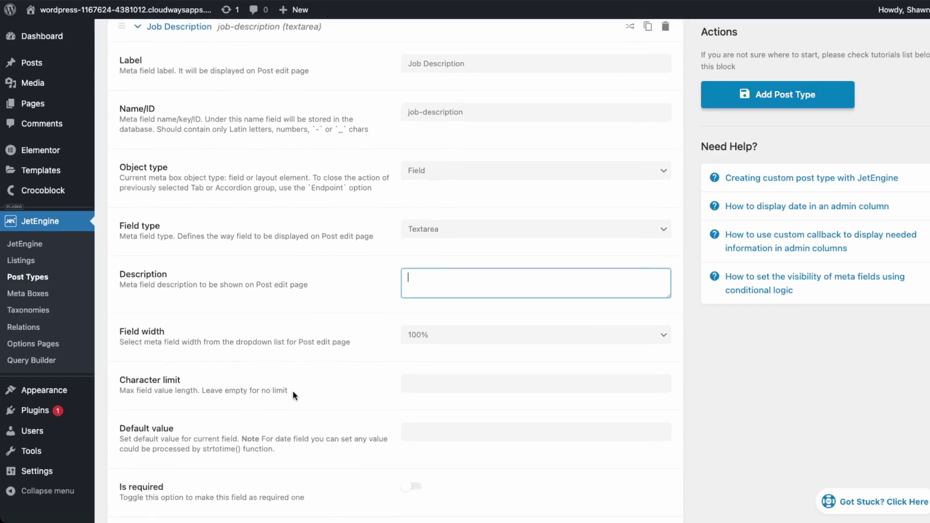
Make the Job Description meta field required.
scroll(293, 359, "down", 2)
scroll(286, 358, "down", 1)
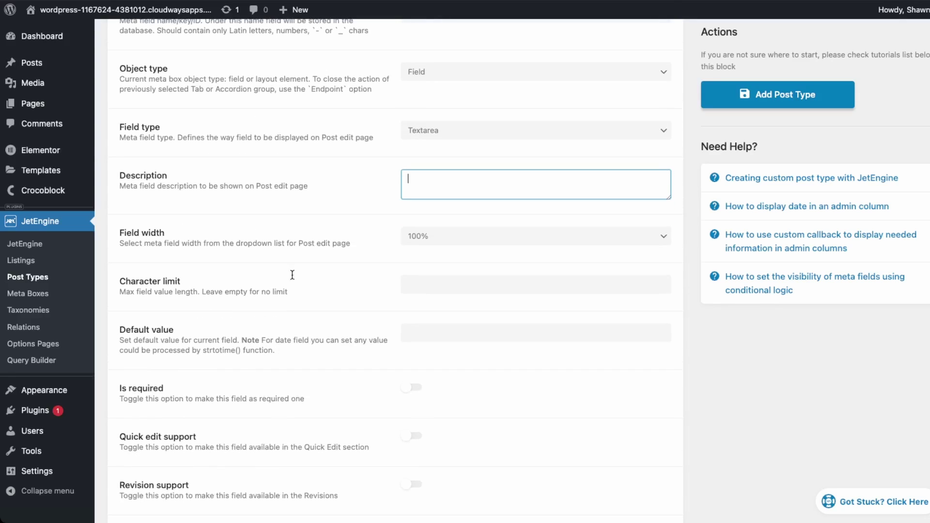
left_click(429, 387)
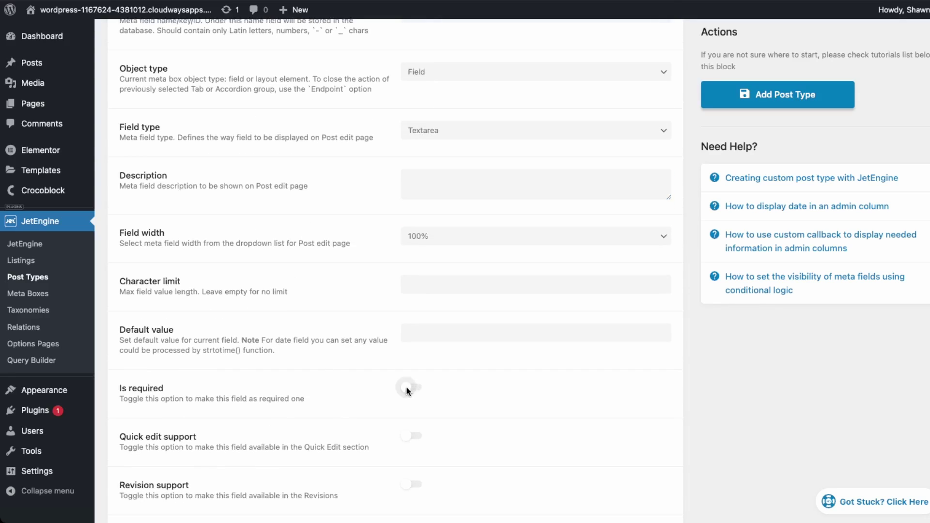
left_click(411, 388)
scroll(488, 394, "down", 3)
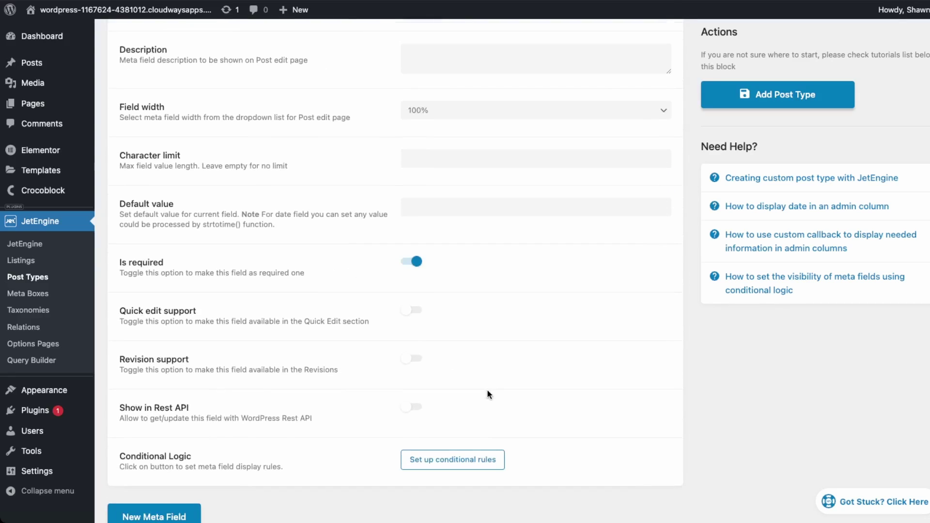
Add a meta field labelled Job Location and leave its field type as Text.
scroll(349, 346, "down", 3)
left_click(196, 395)
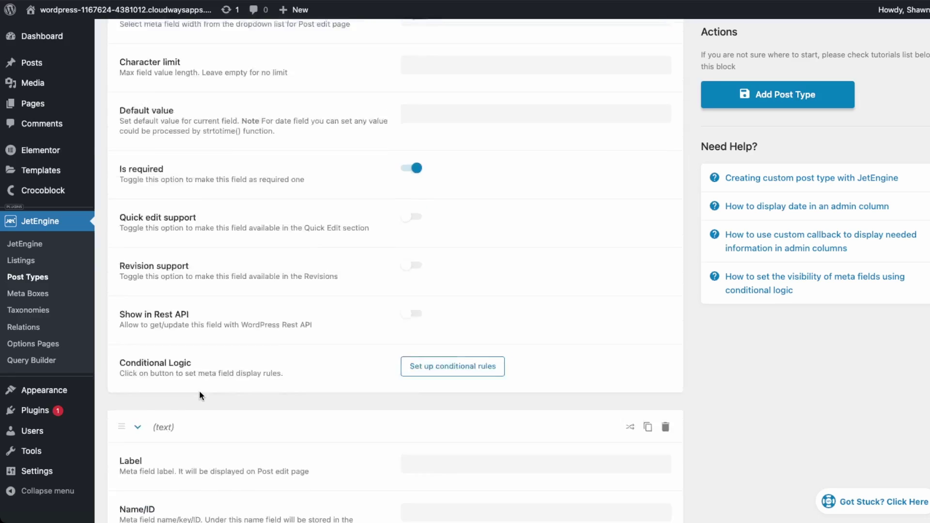
scroll(212, 401, "down", 5)
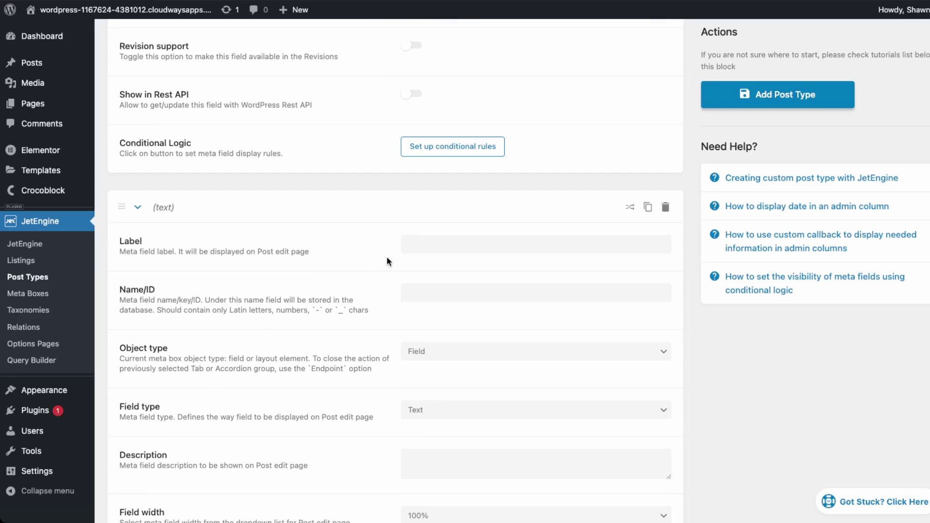
left_click(461, 236)
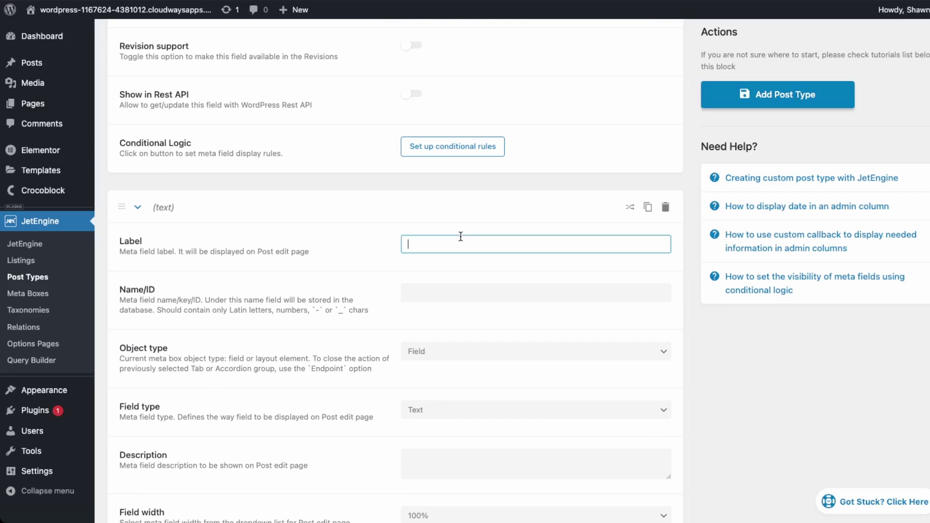
type("Job Location")
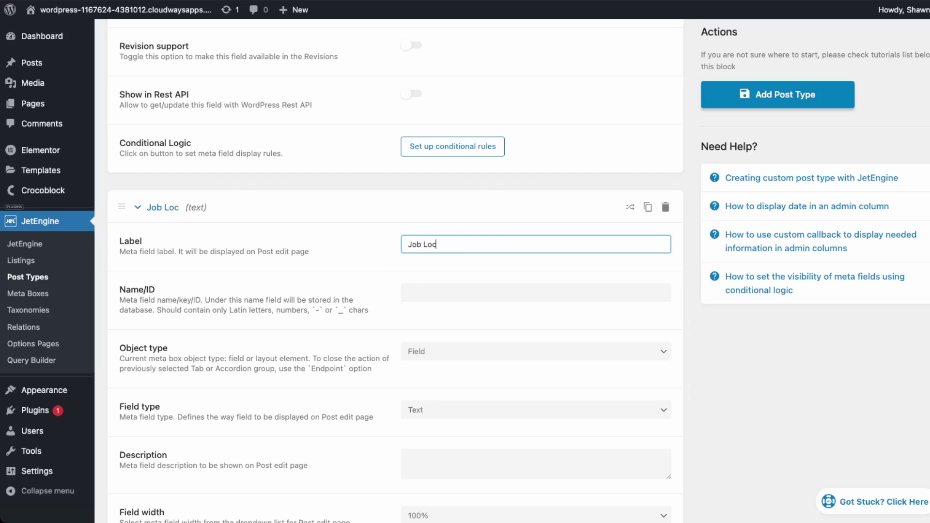
left_click(453, 405)
scroll(453, 405, "down", 1)
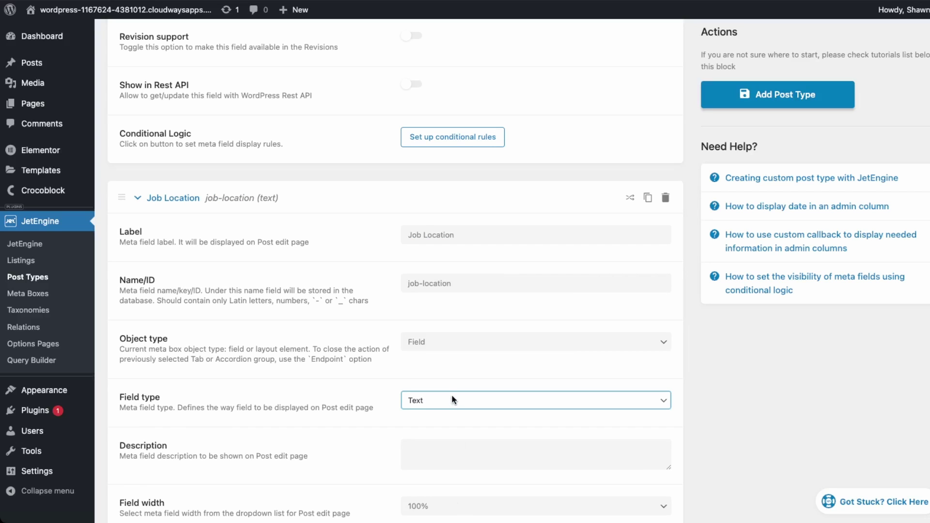
scroll(215, 375, "down", 4)
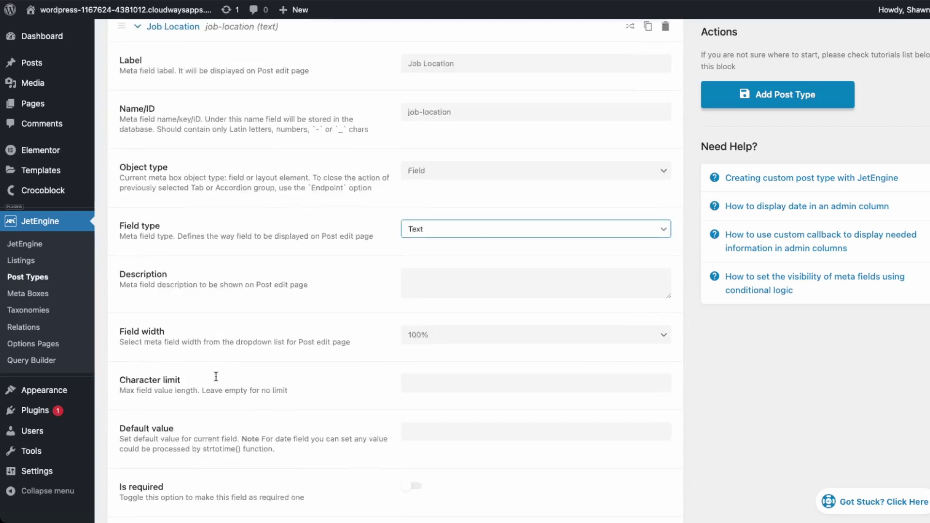
Add another text meta field to the post type and label it Compensation.
scroll(215, 377, "down", 7)
left_click(193, 380)
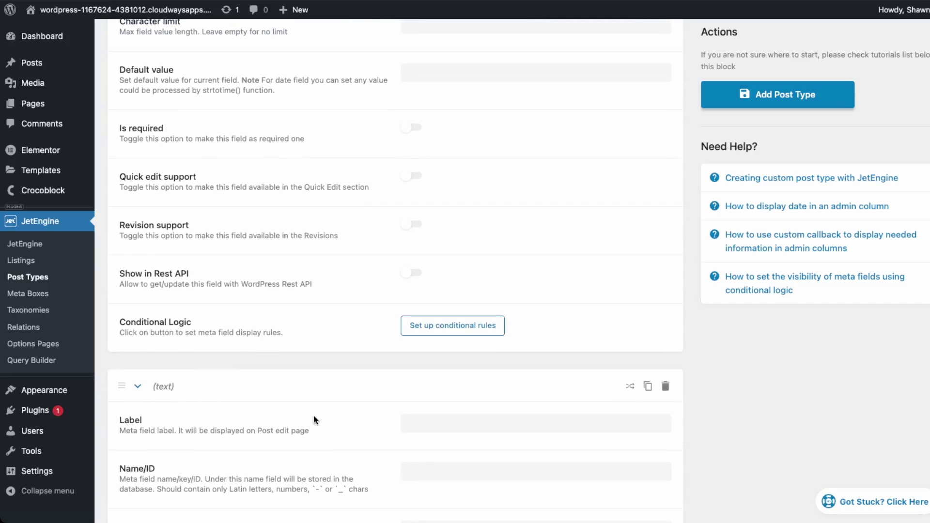
scroll(313, 415, "down", 3)
left_click(453, 282)
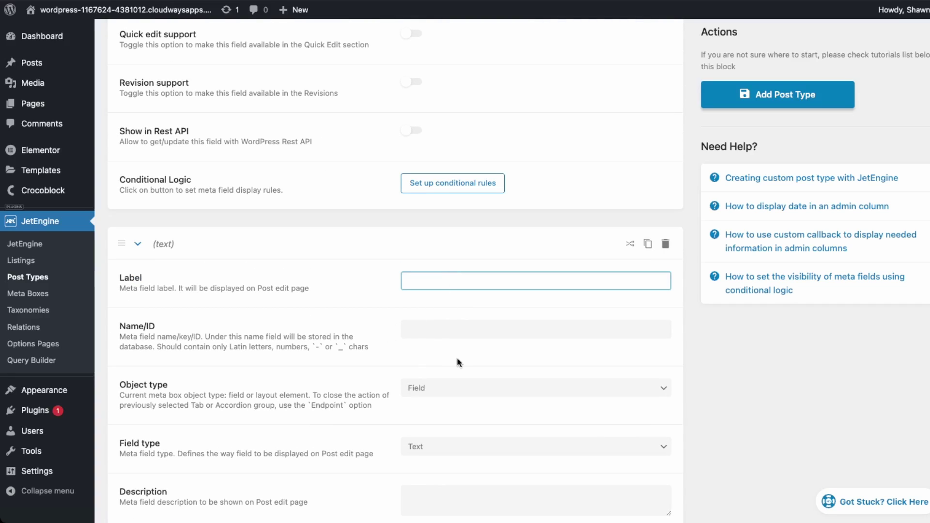
type("Salary")
left_click_drag(484, 284, 359, 269)
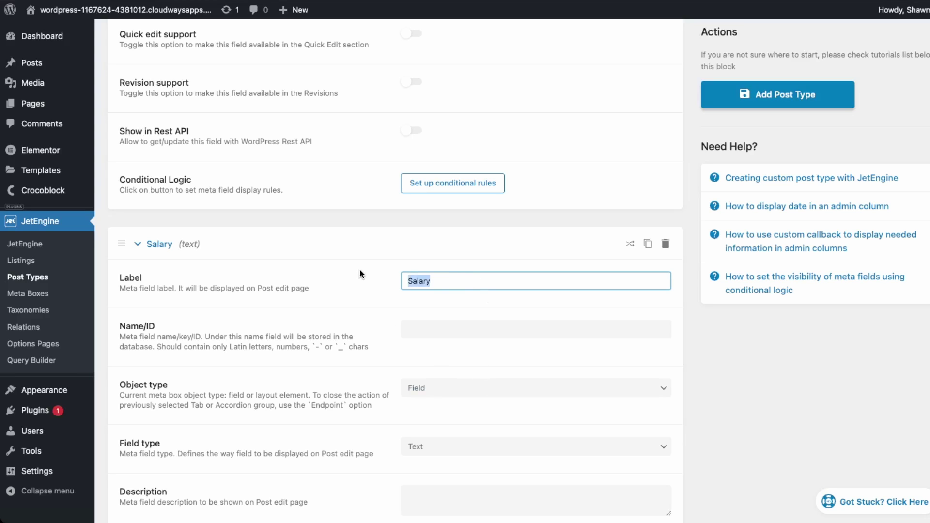
type("Compensation")
key("Tab")
key("Tab")
key("Tab")
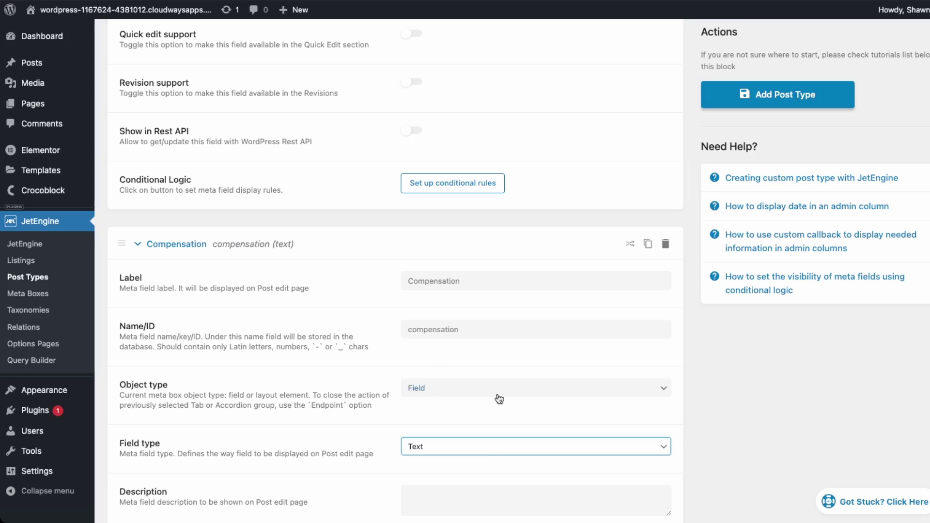
Add a fourth meta field to the post type and label it Job Title.
scroll(469, 423, "down", 10)
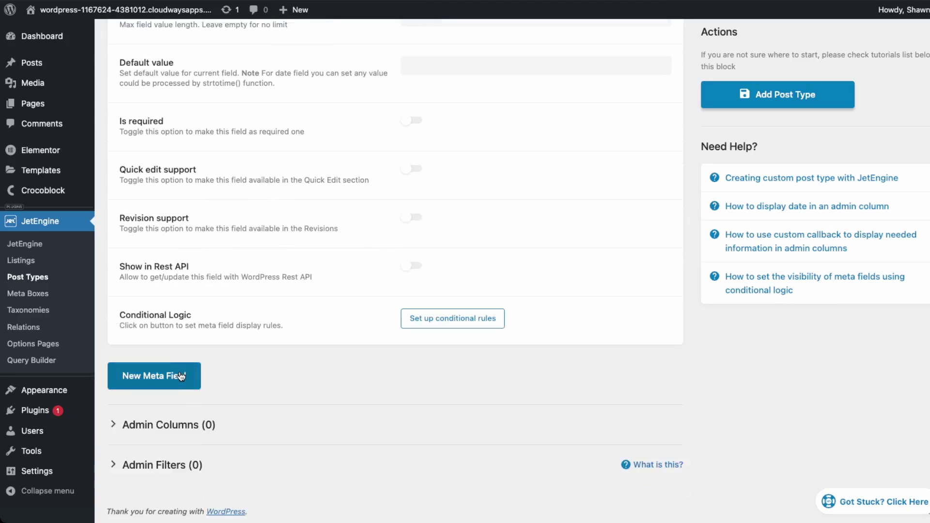
left_click(189, 386)
scroll(258, 423, "up", 3)
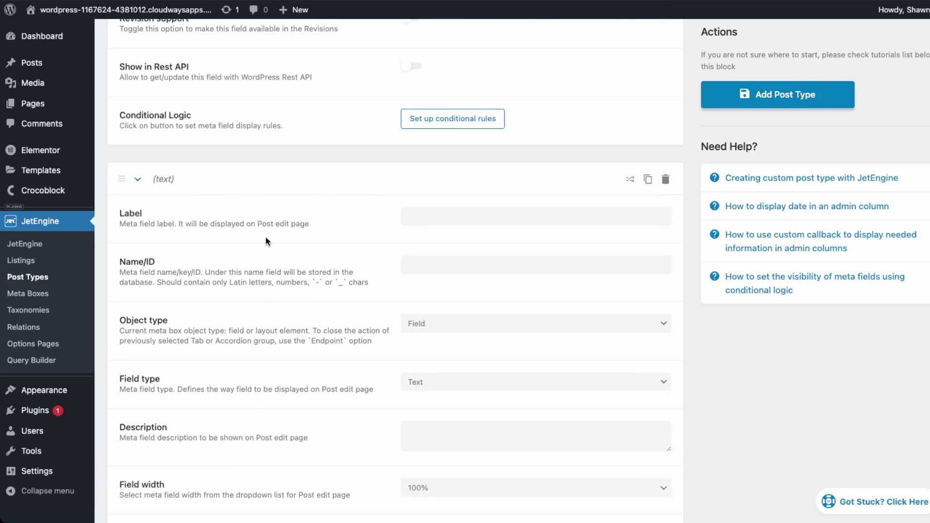
left_click(418, 221)
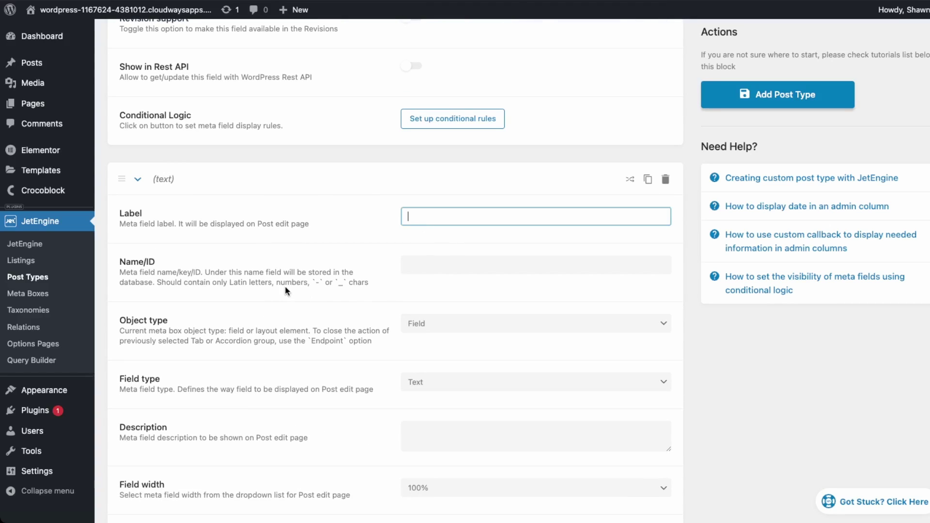
type("Job Title")
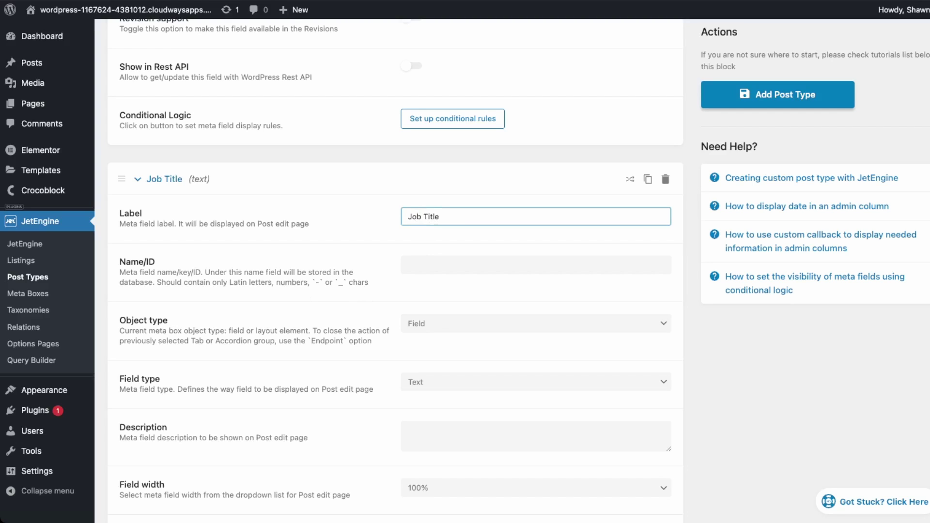
Collapse the meta fields with Job Title moved ahead of Job Description, and save the new post type.
scroll(492, 409, "down", 13)
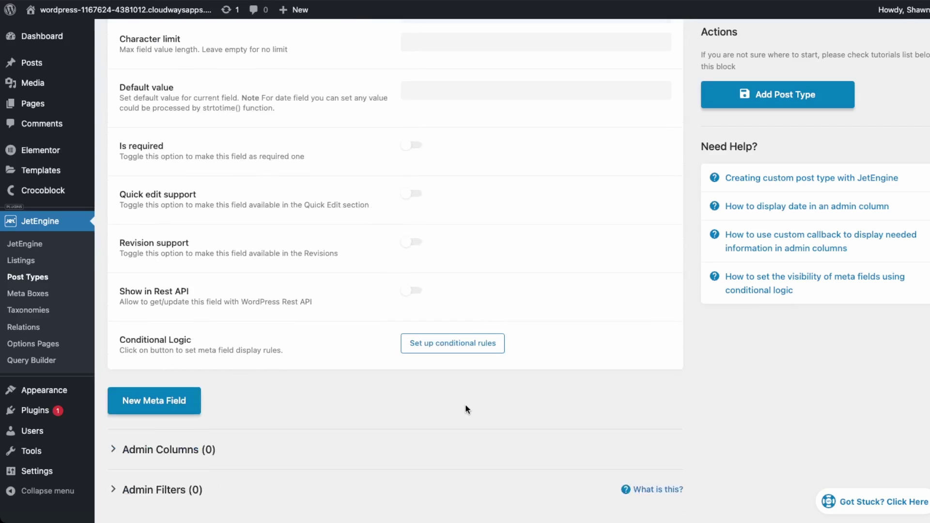
left_click(160, 401)
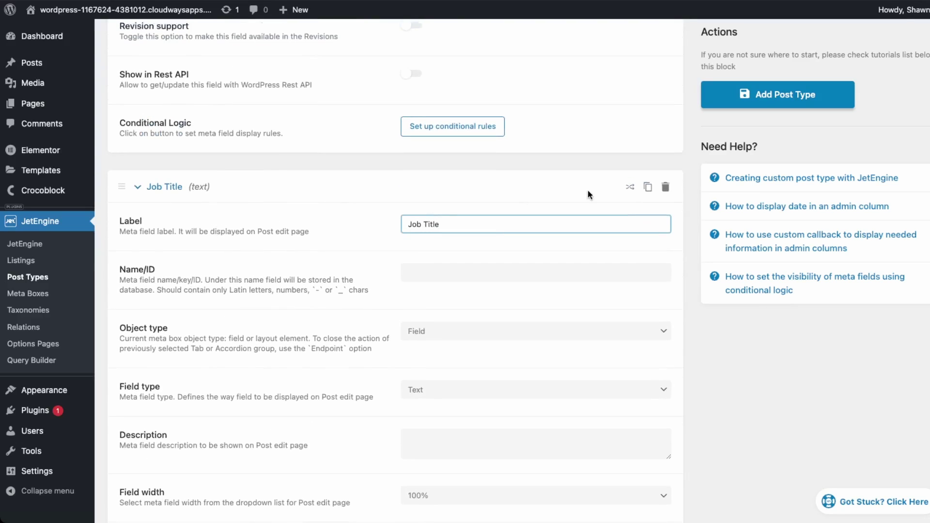
left_click(138, 188)
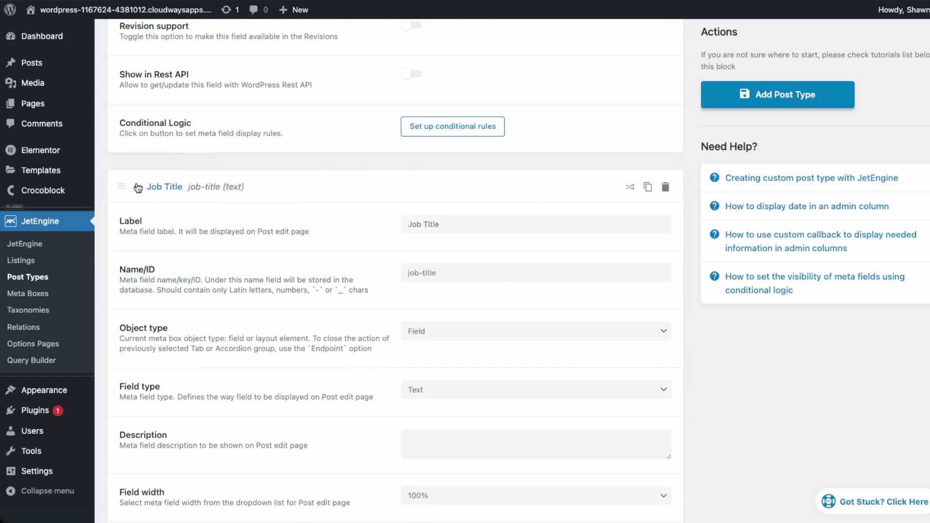
left_click(138, 188)
scroll(209, 210, "up", 5)
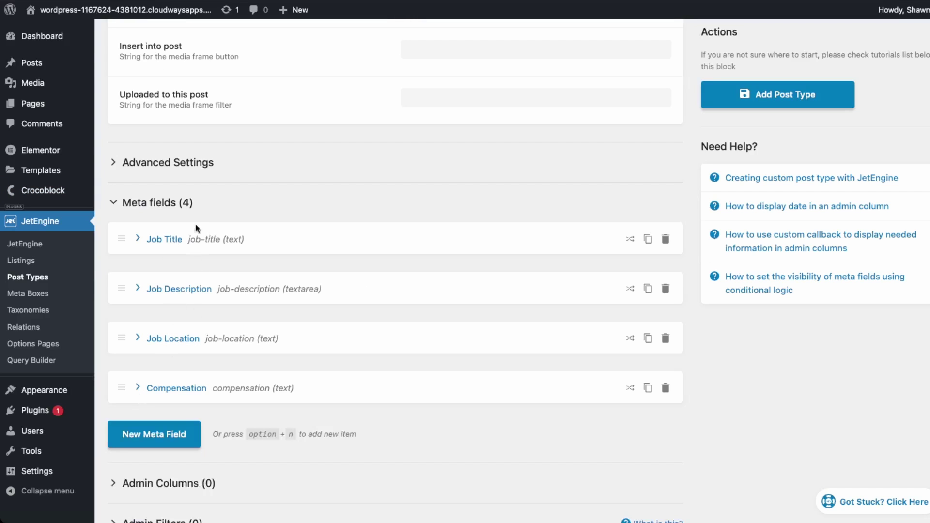
scroll(209, 396, "down", 2)
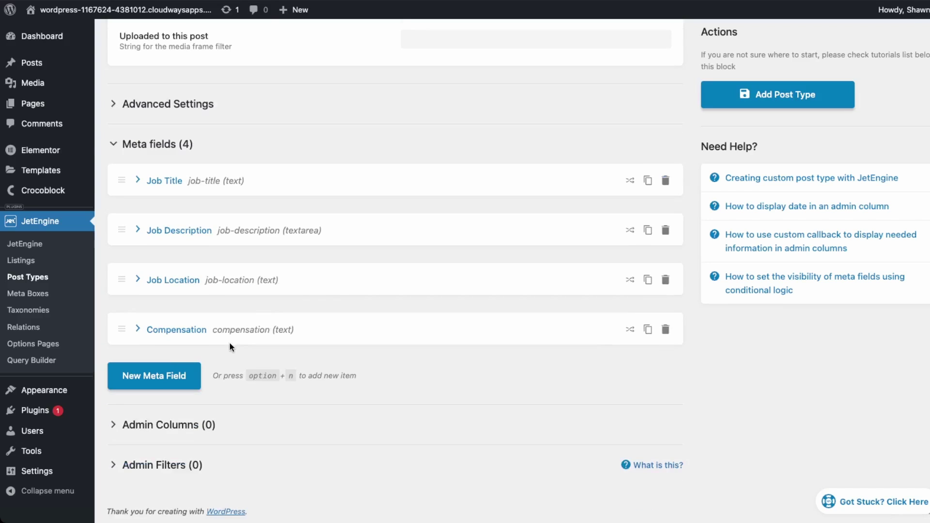
left_click(749, 104)
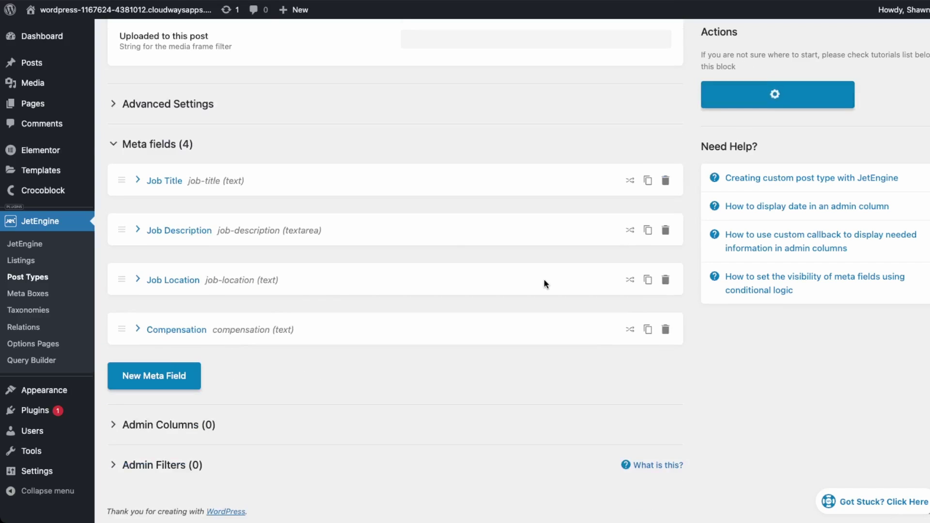
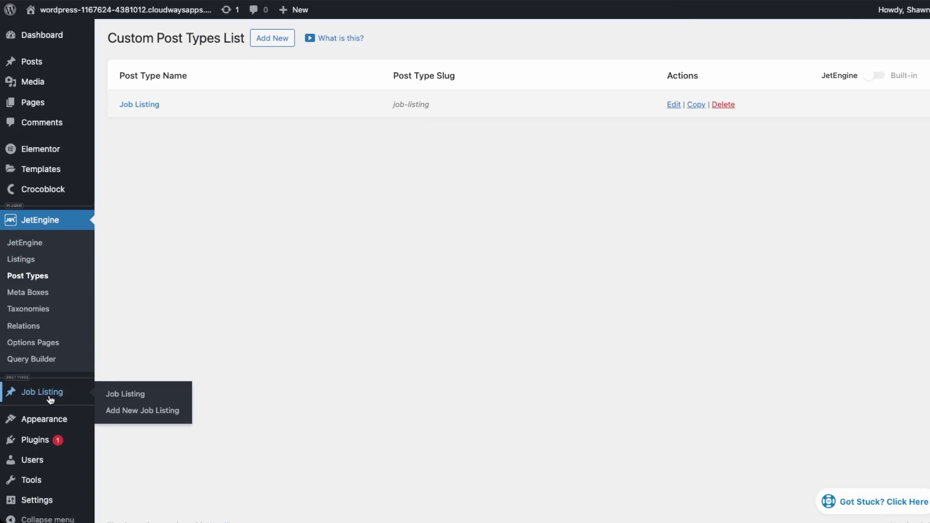
Create a new Job Listing post and title it "WordPress Developer".
left_click(49, 398)
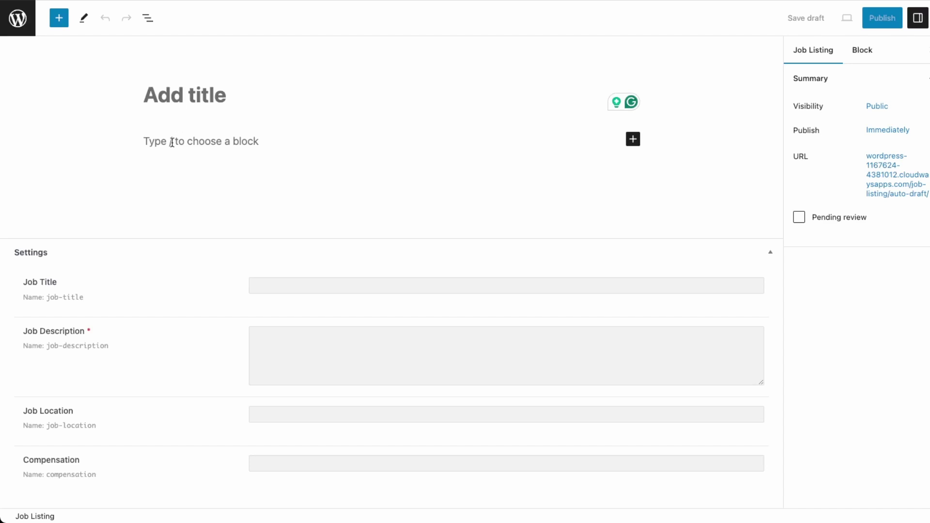
type("Job")
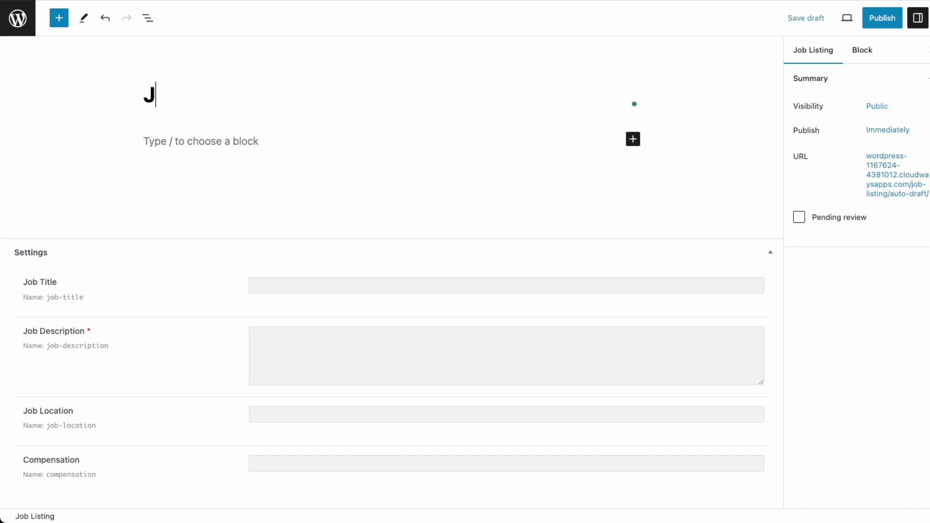
key("BackSpace")
key("BackSpace")
key("BackSpace")
type("WordPRes")
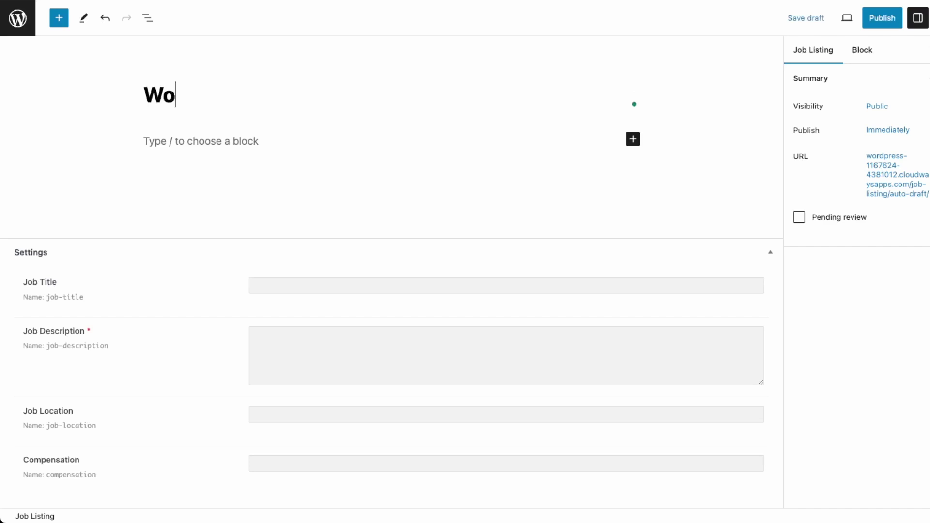
key("BackSpace")
key("BackSpace")
key("BackSpace")
key("BackSpace")
type("ress Developer")
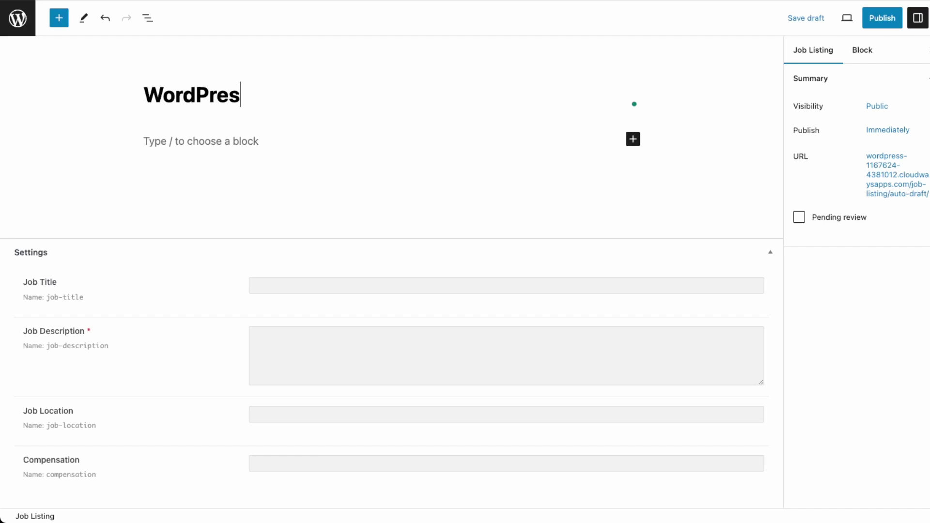
key("Return")
Fill in job title "WordPress Developer", description "Make Websites", location "Toronto" and compensation "100,000", and publish the listing.
left_click(289, 281)
type("WiodPress Developer")
key("Tab")
type("Make")
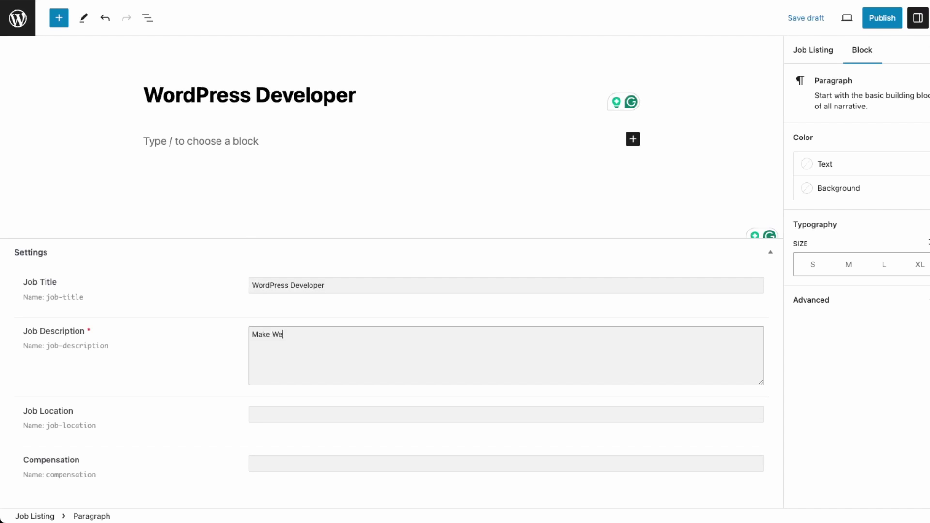
left_click(253, 414)
type("Toronto")
key("Tab")
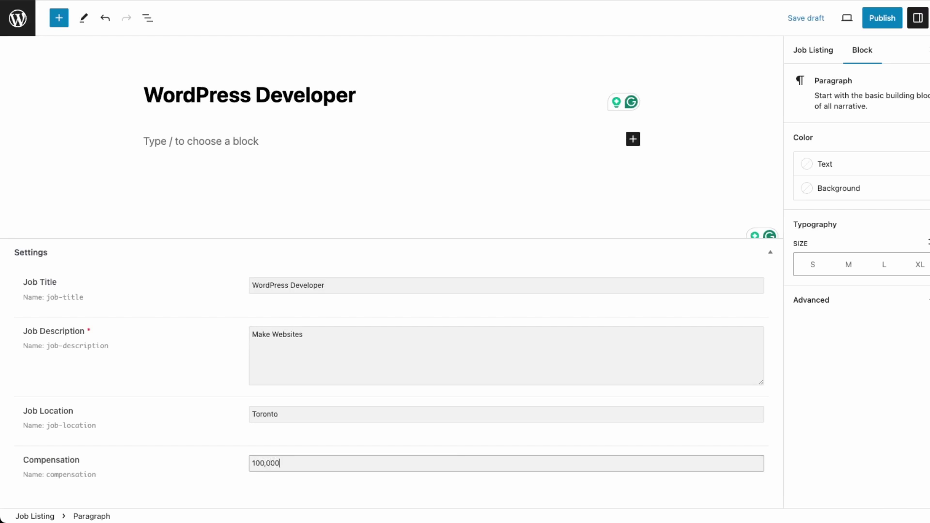
left_click(881, 15)
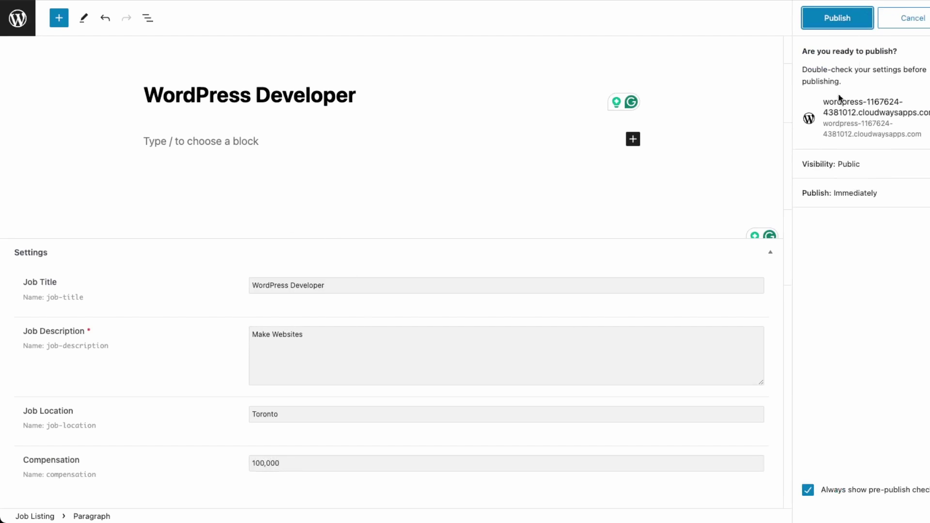
left_click(838, 18)
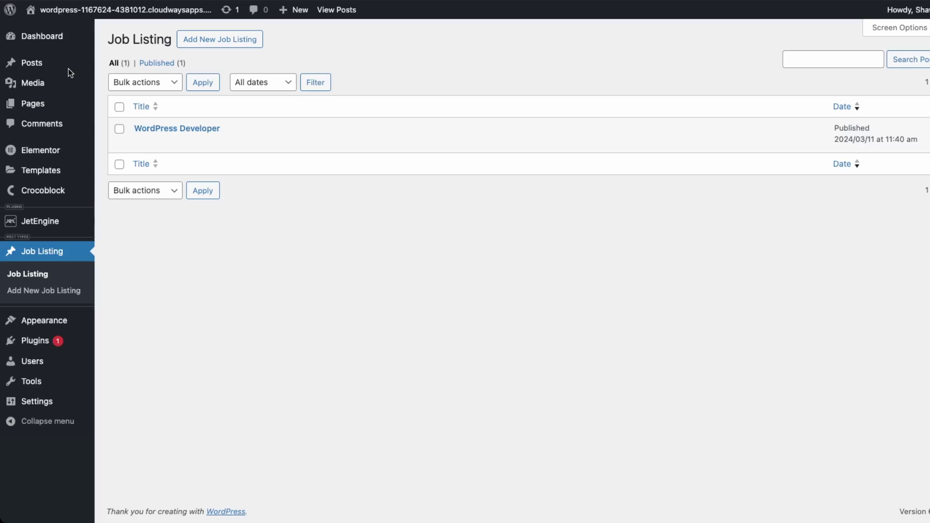
Start a new JetEngine listing item with Posts as the source and Job Listing as the post type.
mouse_move(40, 223)
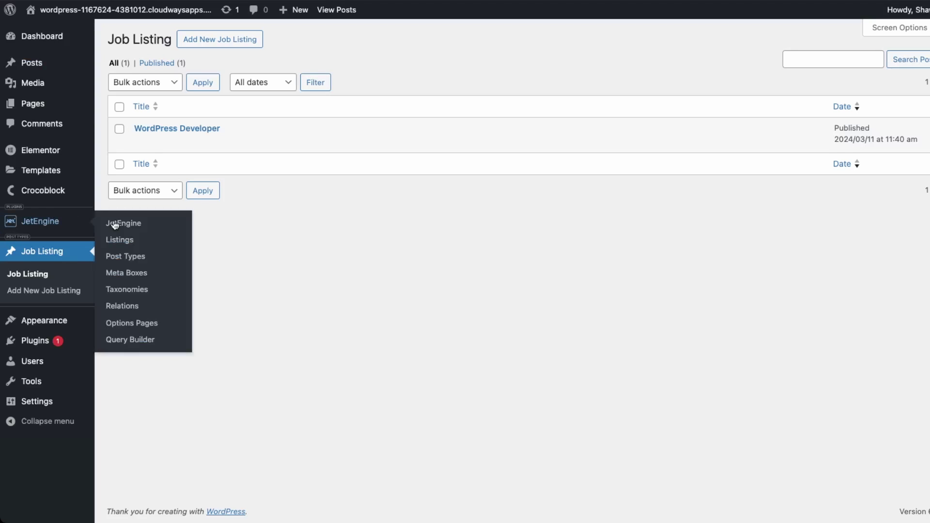
left_click(119, 243)
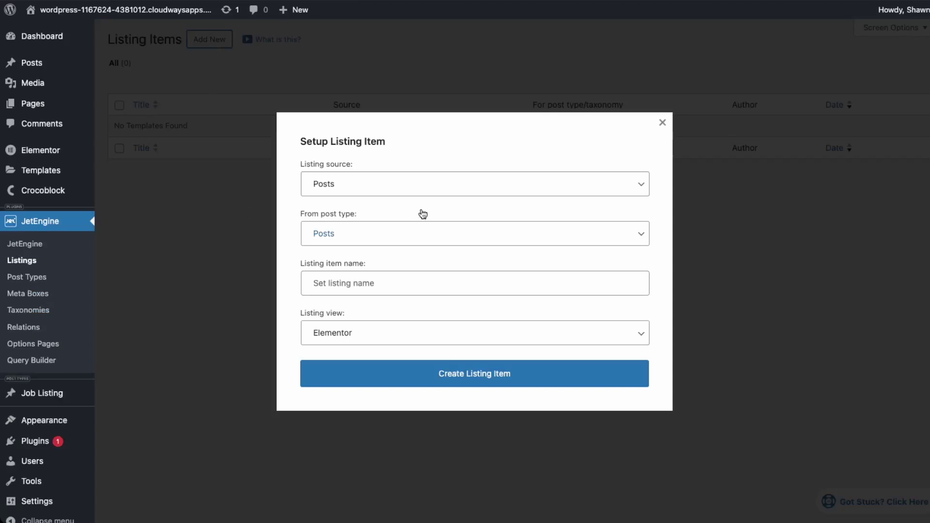
left_click(424, 184)
left_click(416, 230)
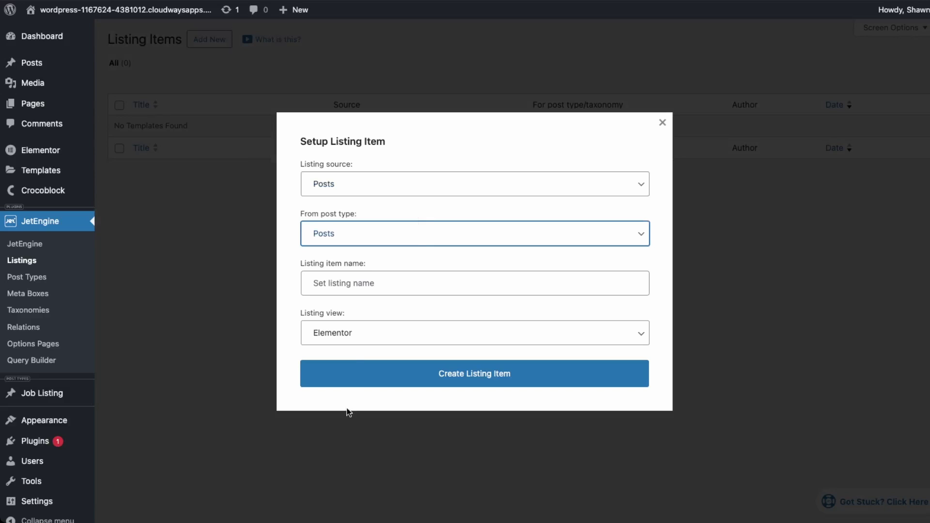
key("j")
left_click(379, 189)
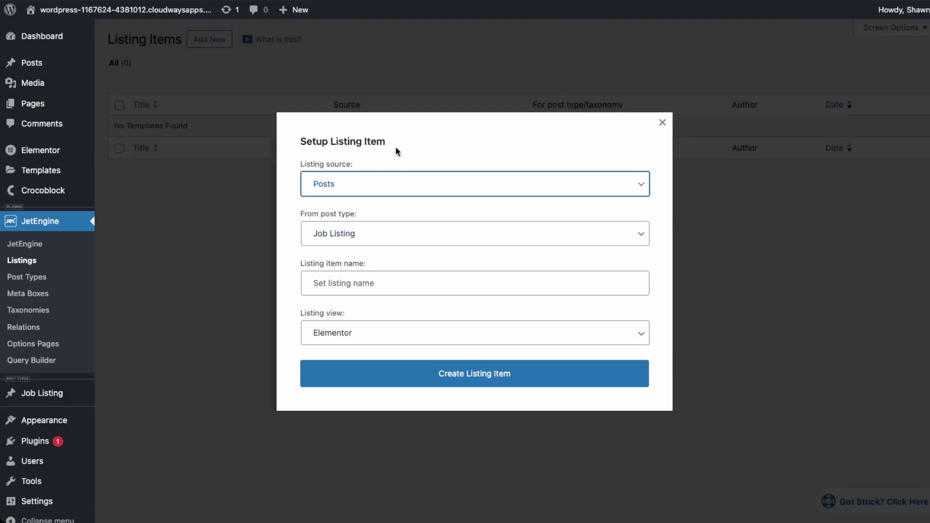
Name the listing item "Job Listing", create it with the Elementor view, and dismiss the Elementor AI notification.
left_click(400, 288)
scroll(404, 327, "down", 1)
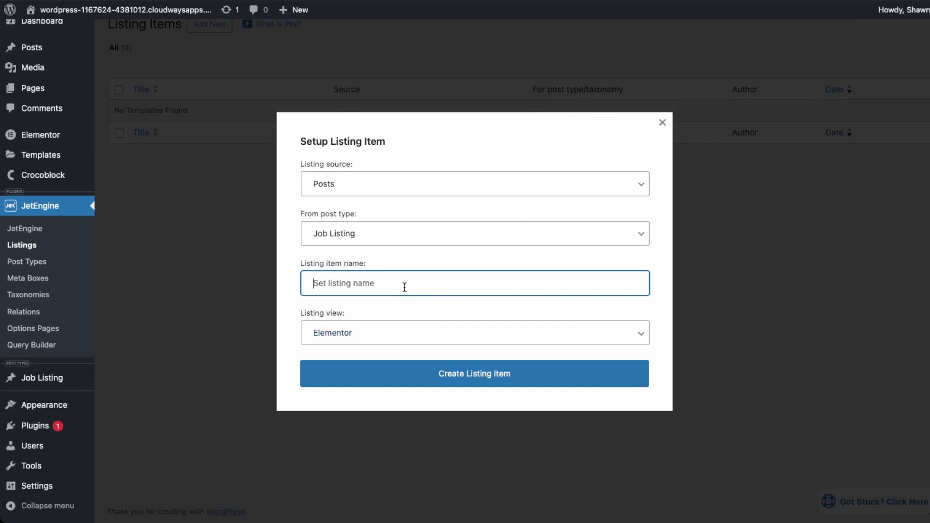
type("Job Listing")
left_click(413, 383)
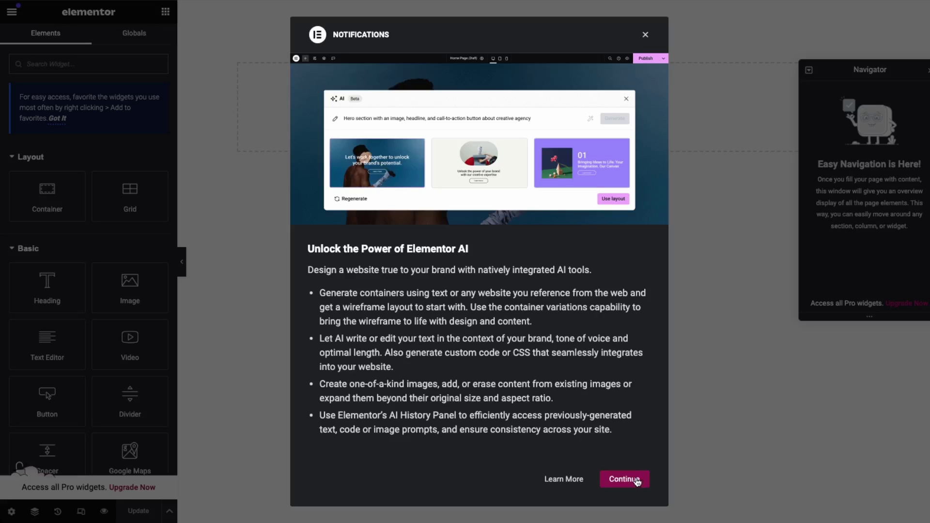
left_click(625, 479)
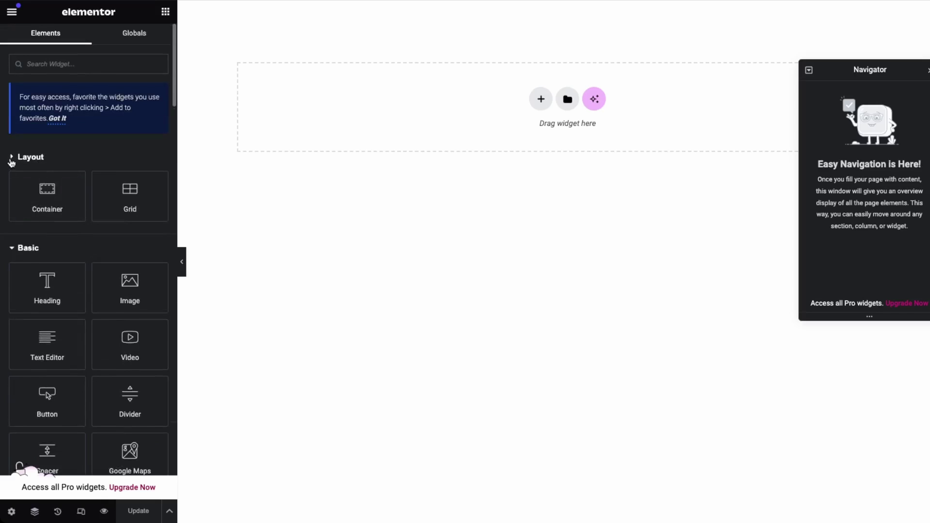
Add a Dynamic Field widget to the empty listing canvas and set it to the Job Title field from Meta Data.
left_click(14, 187)
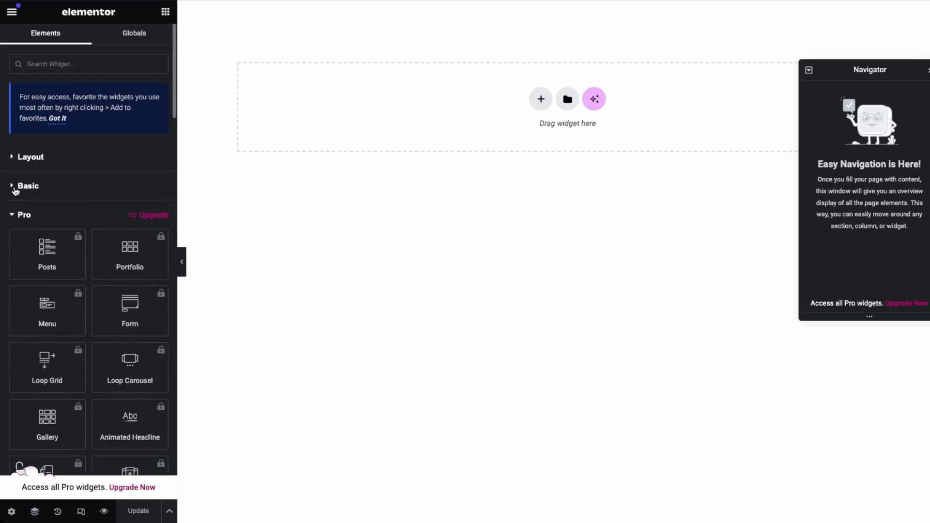
left_click(15, 221)
left_click(16, 244)
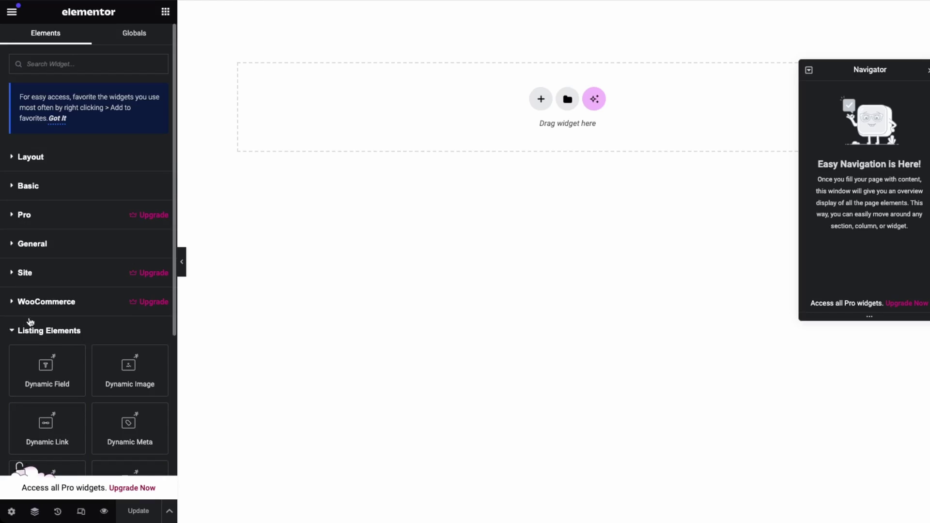
scroll(29, 326, "down", 2)
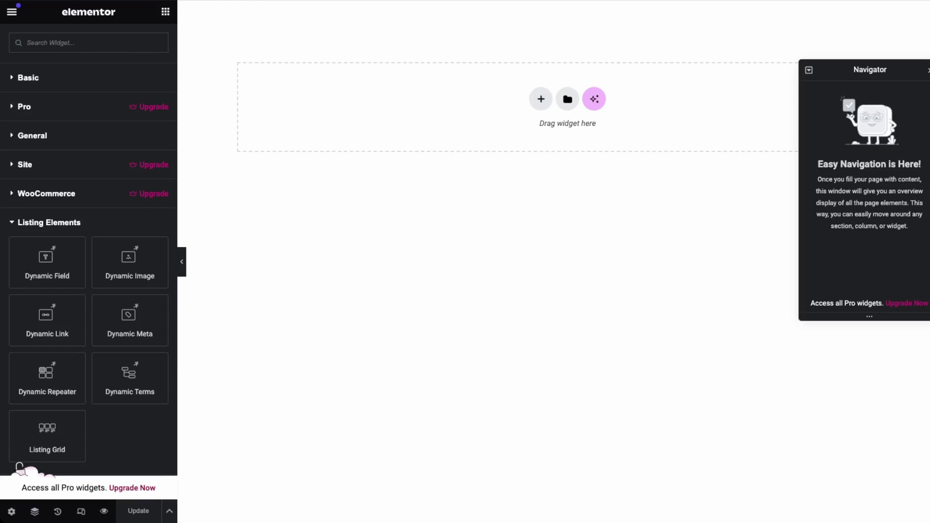
scroll(166, 253, "up", 2)
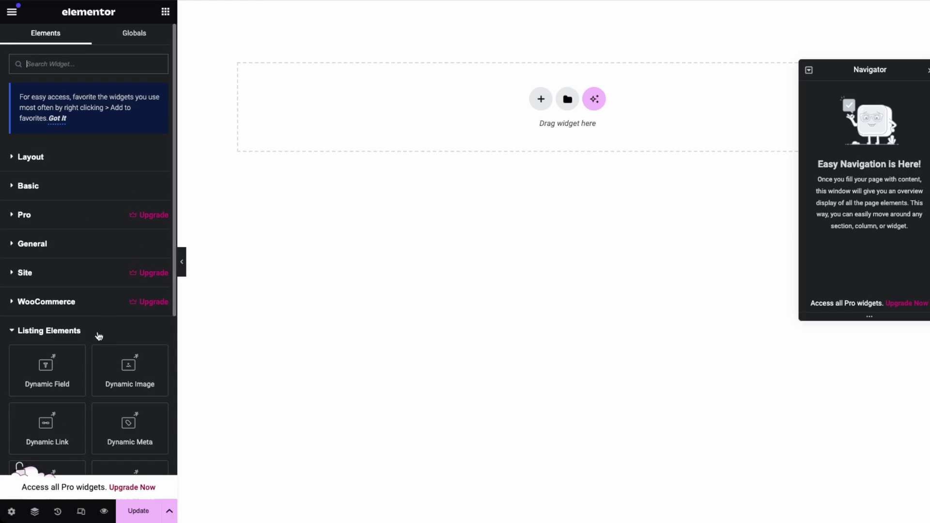
scroll(29, 329, "down", 3)
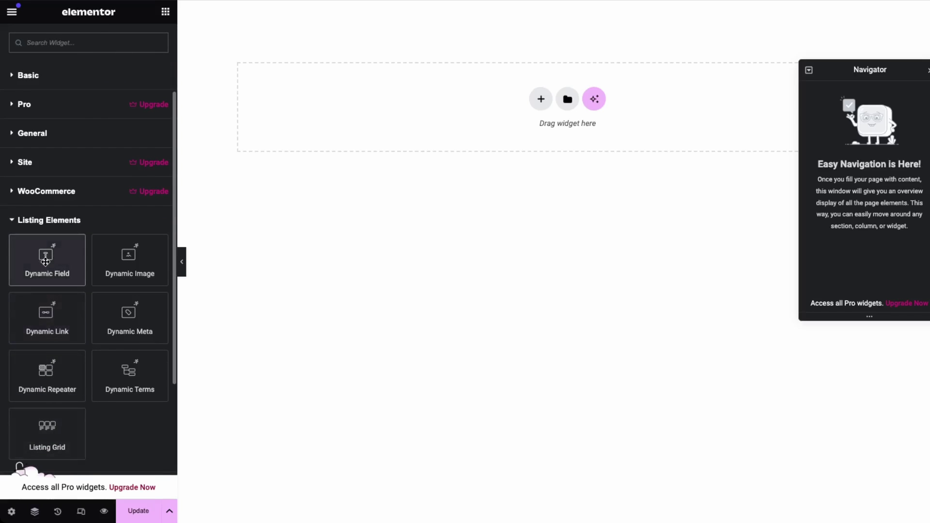
left_click_drag(45, 261, 242, 113)
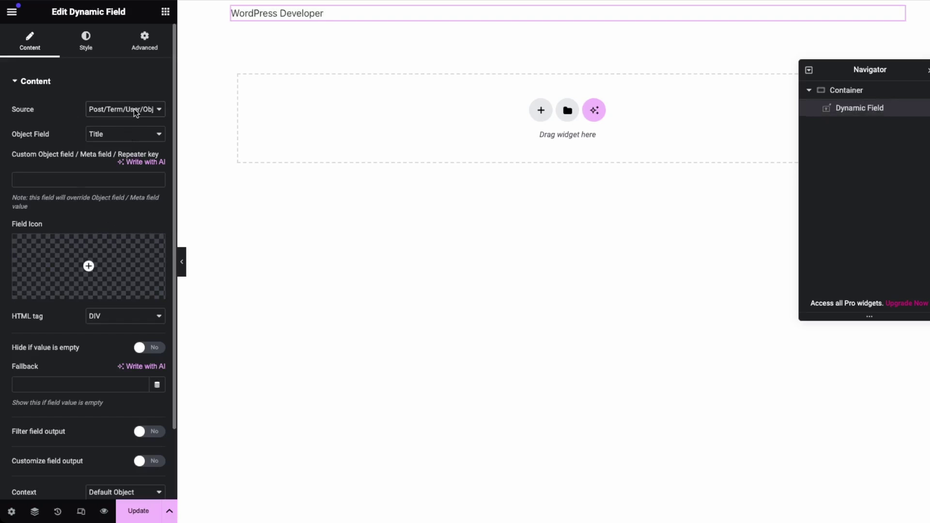
left_click(136, 123)
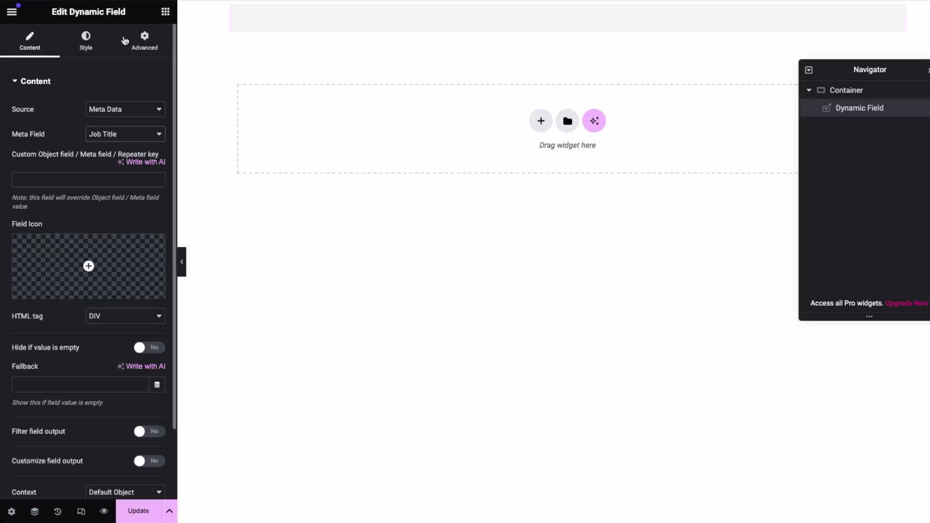
Duplicate the Job Title dynamic field and set the copy's meta field to Job Description.
right_click(412, 16)
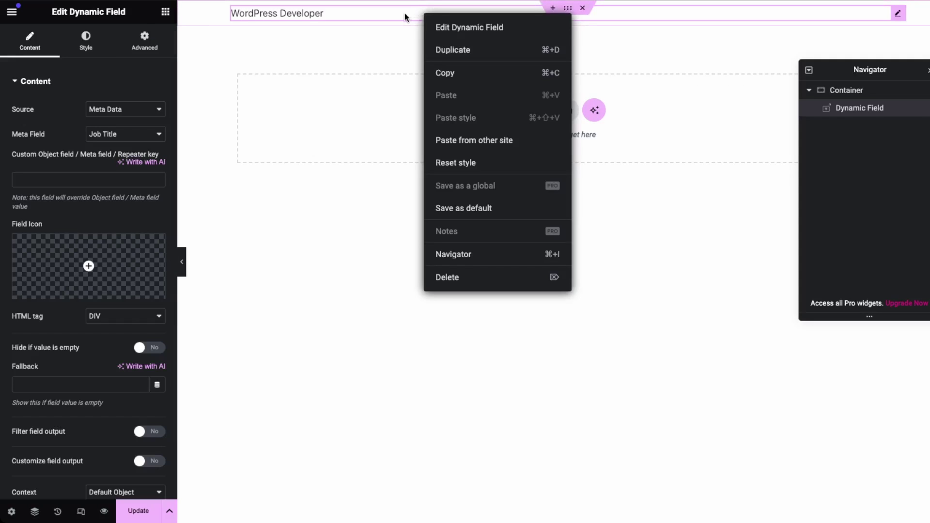
left_click(485, 58)
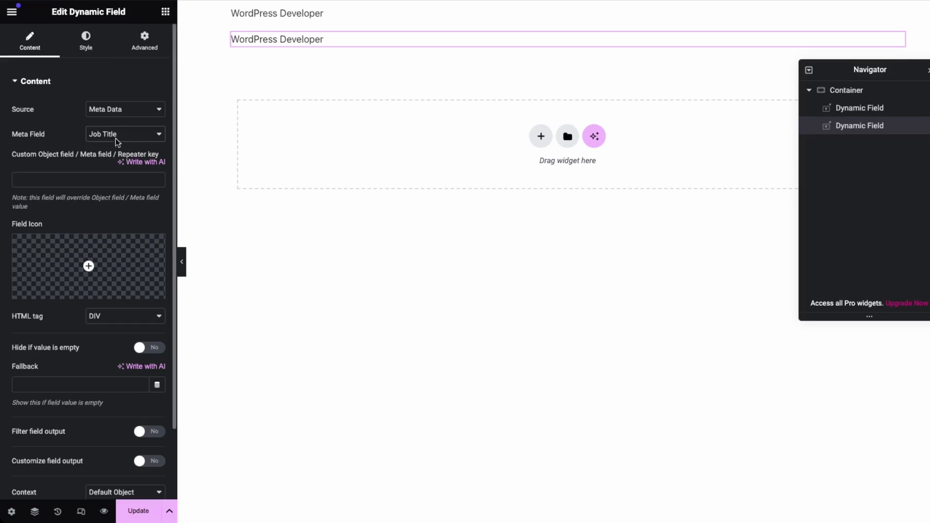
left_click(118, 144)
Duplicate the Job Description dynamic field and set the copy's meta field to Job Location.
right_click(474, 39)
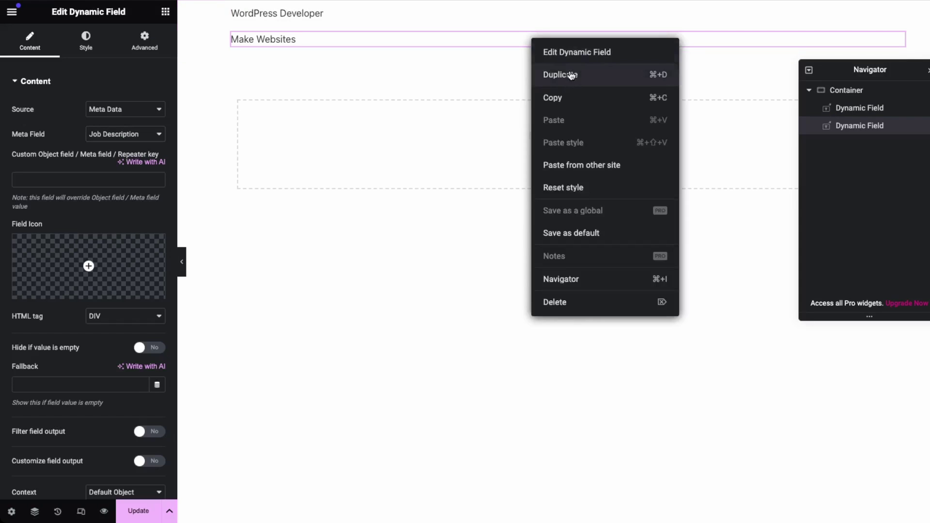
left_click(571, 75)
right_click(405, 69)
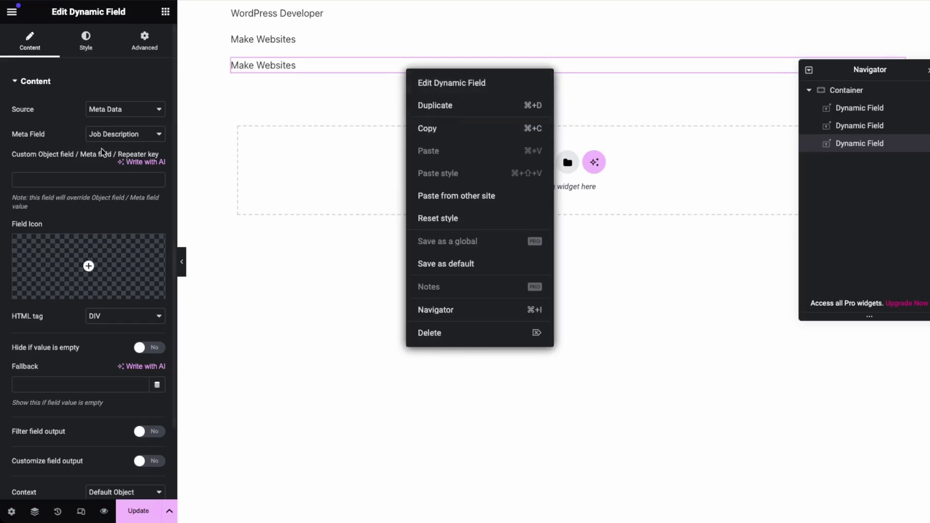
left_click(92, 134)
left_click(127, 152)
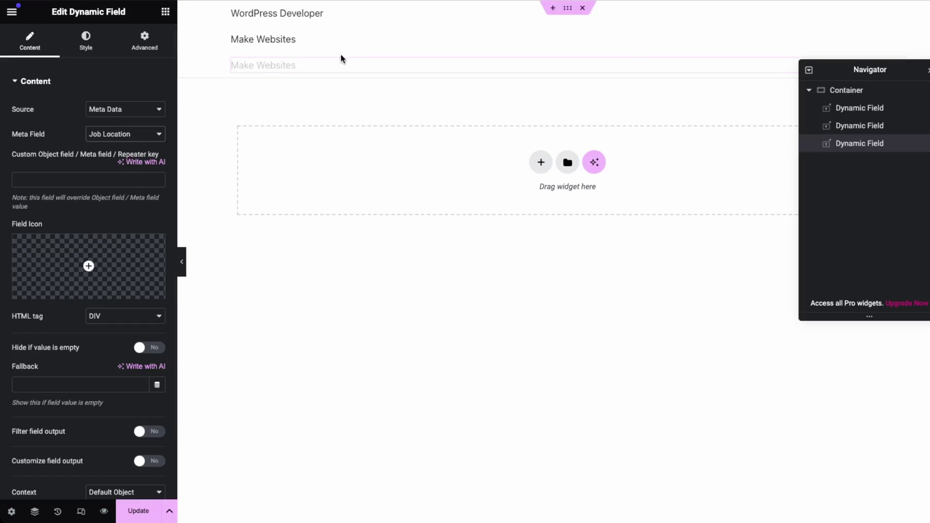
Duplicate the Job Location dynamic field, switch the copy to the compensation meta field, and update the listing item.
key("ctrl+d")
left_click(129, 150)
left_click(140, 511)
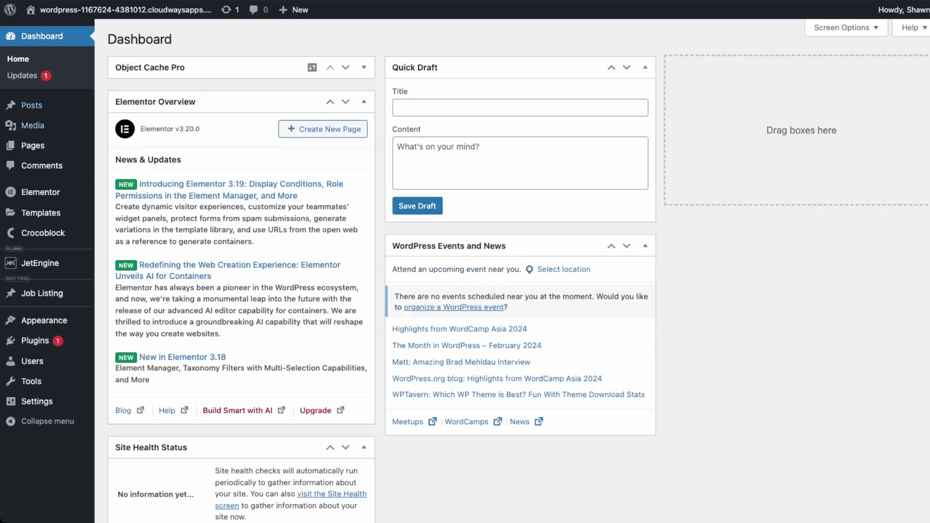
View the site's front page and return to the dashboard.
mouse_move(33, 146)
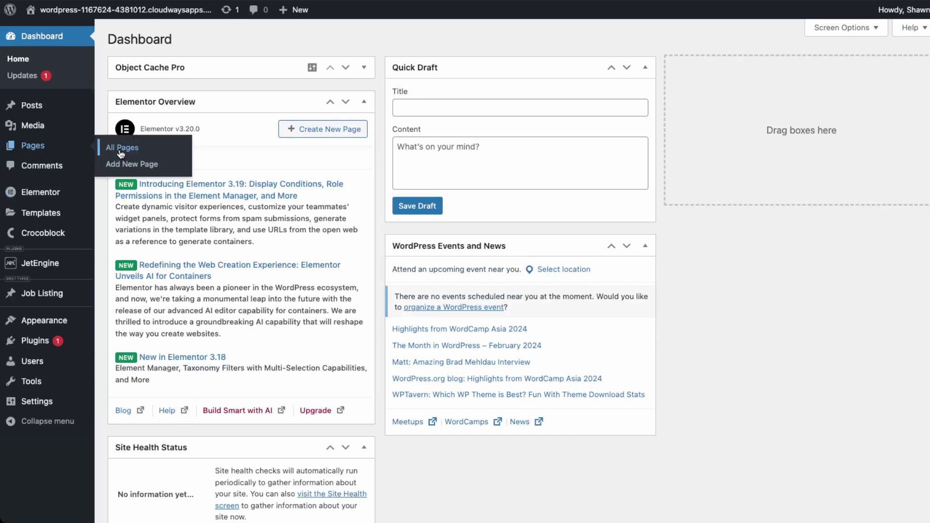
mouse_move(62, 14)
left_click(52, 31)
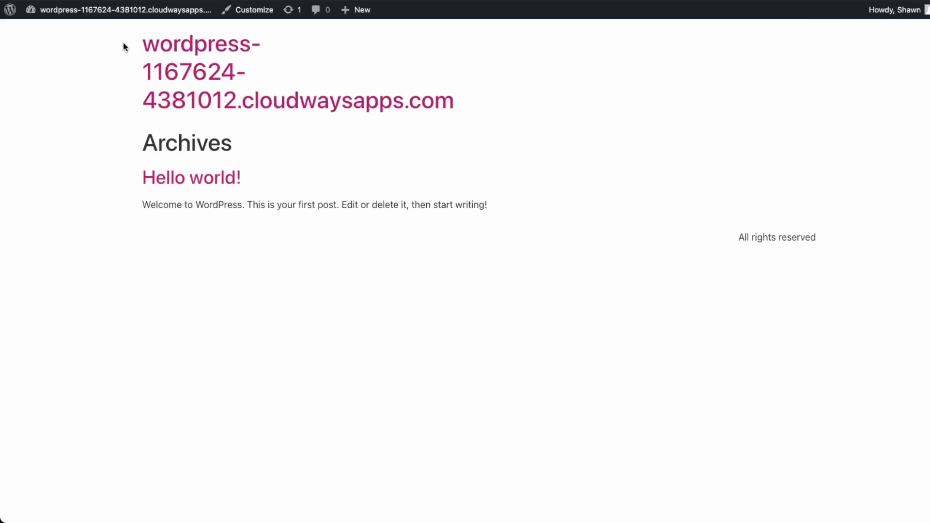
mouse_move(125, 21)
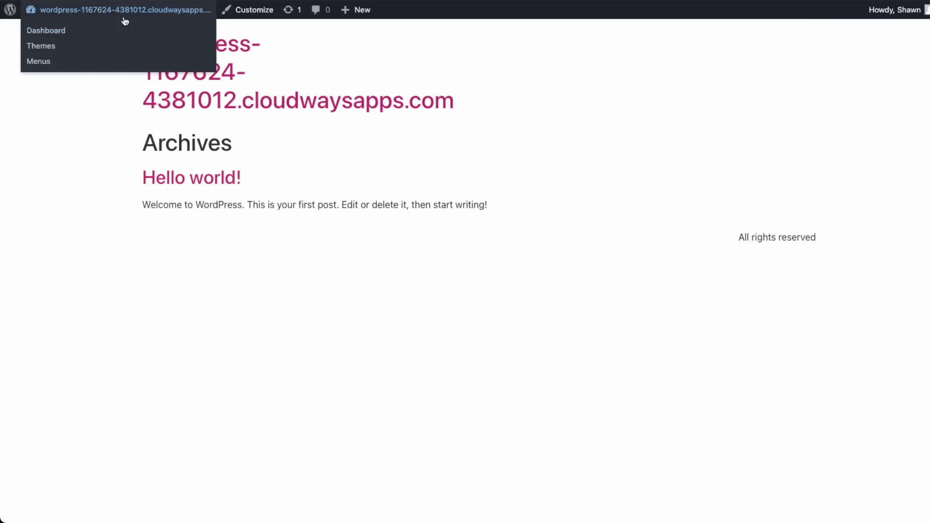
left_click(59, 34)
Add a new page titled "Home" and open it for editing in Elementor.
mouse_move(39, 214)
mouse_move(34, 145)
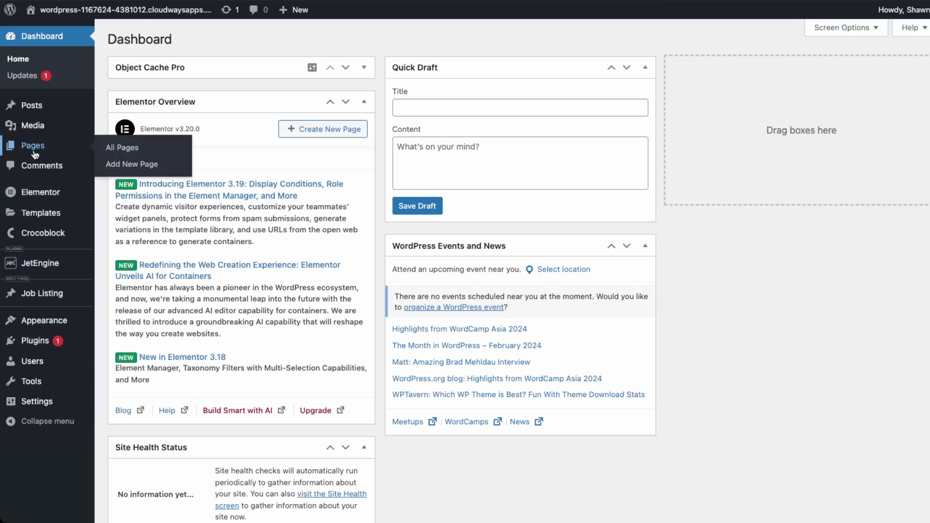
left_click(144, 164)
type("Home")
key("Return")
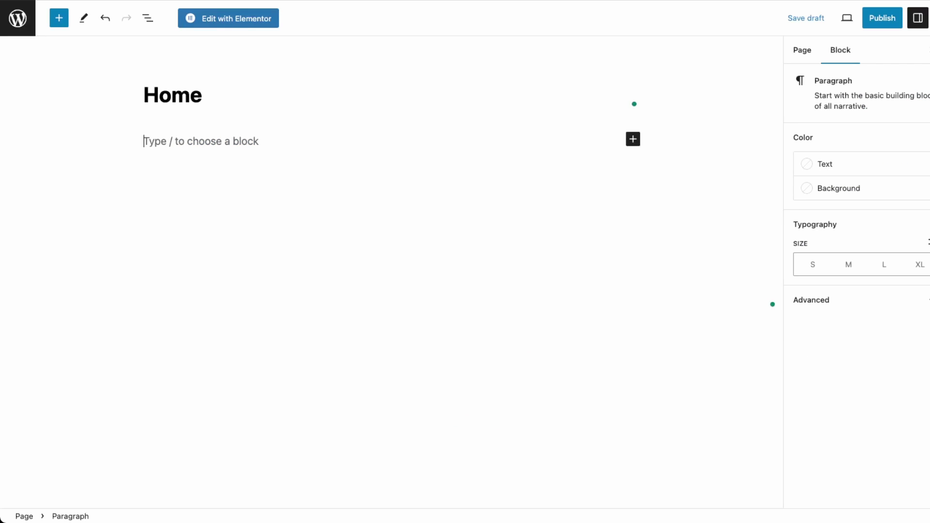
left_click(242, 24)
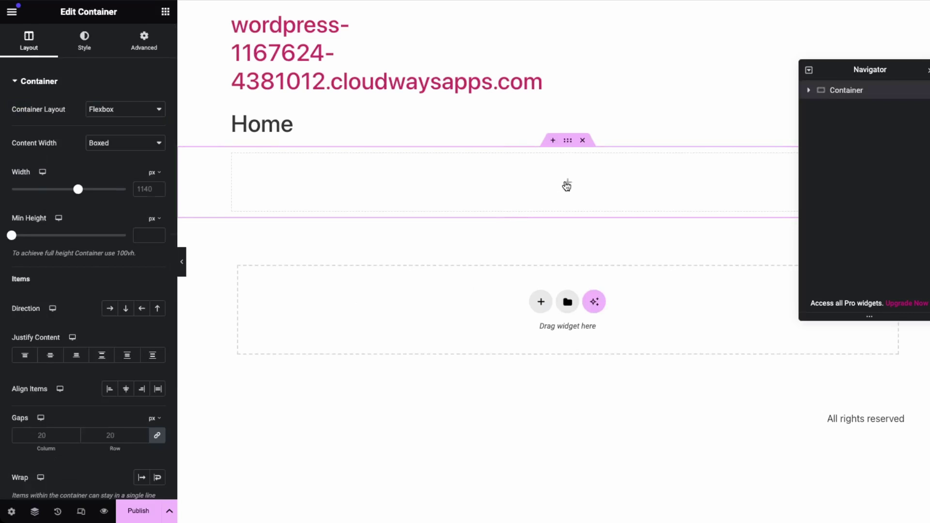
Add a heading reading "Latest Job Listings" to a container on the Home page, and hide the page title.
left_click(567, 185)
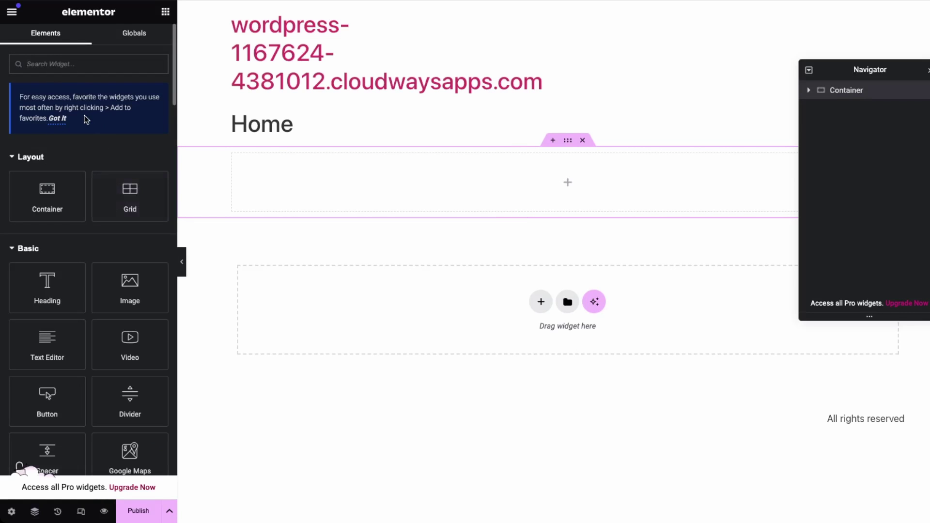
left_click(47, 287)
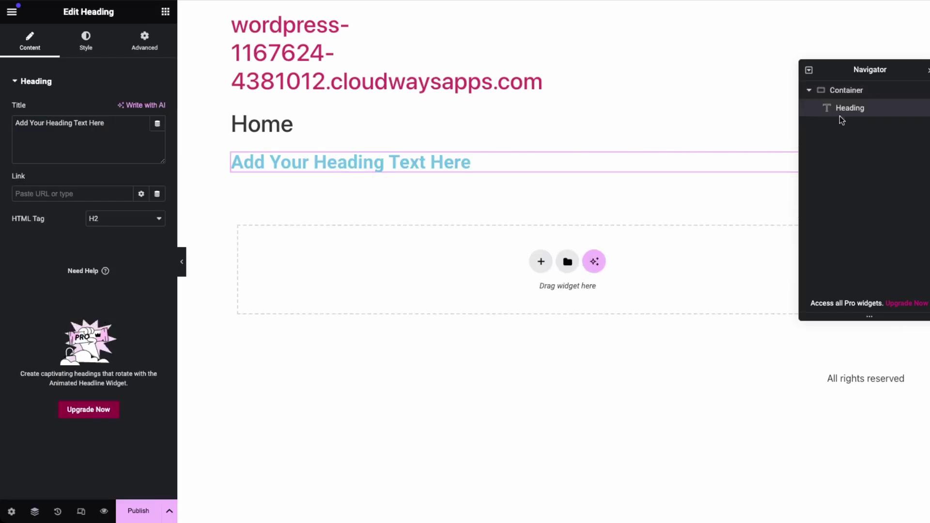
triple_click(677, 146)
type("Latest Job Listings")
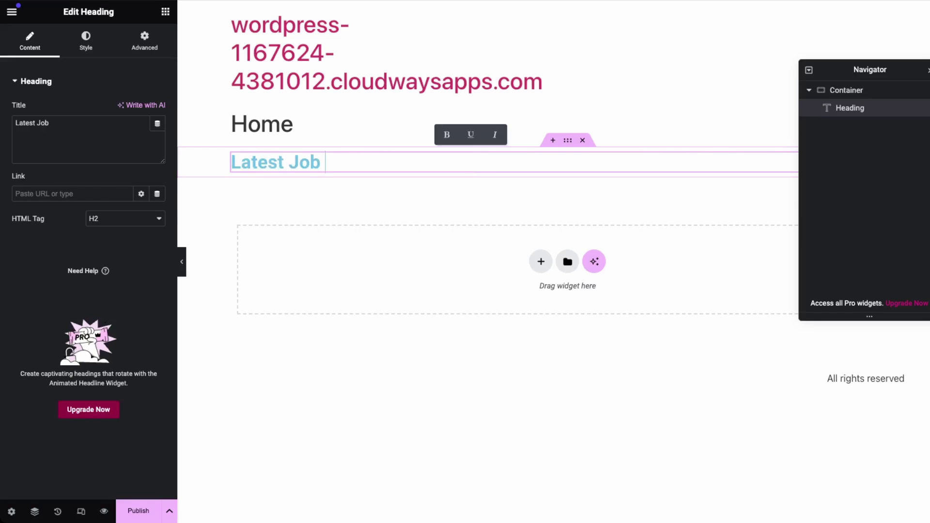
key("Escape")
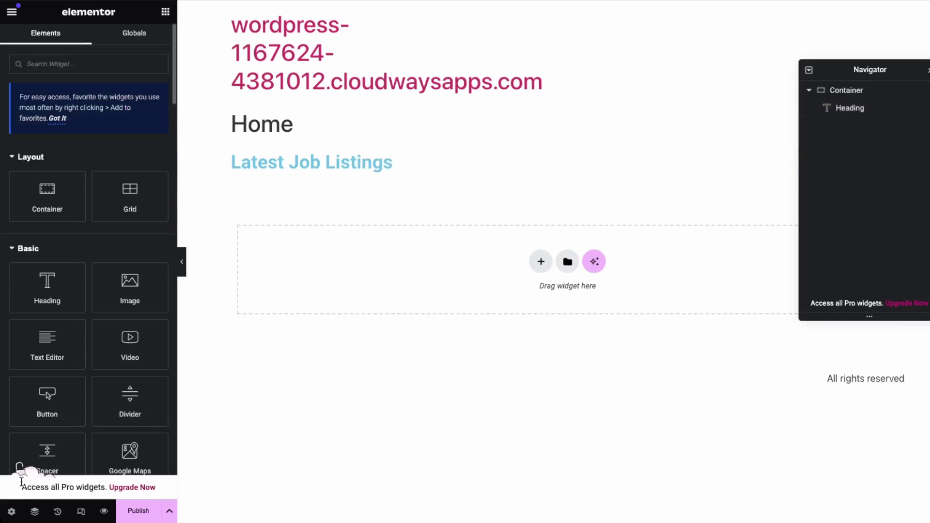
left_click(12, 512)
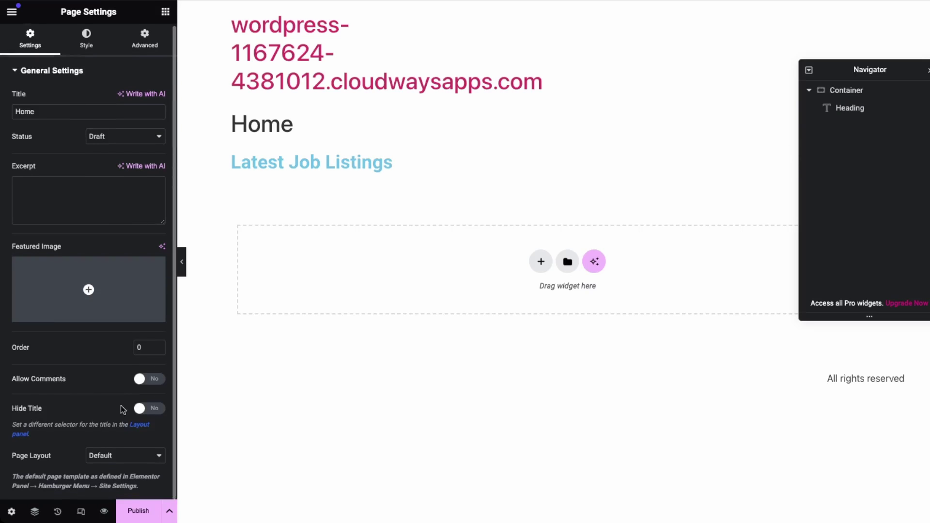
left_click(154, 408)
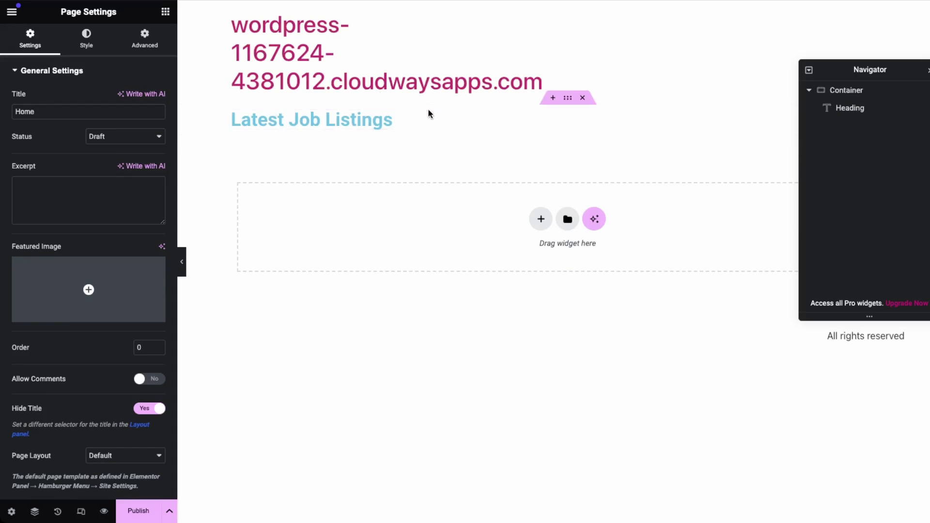
Center the "Latest Job Listings" heading and set its text color to black.
left_click(357, 121)
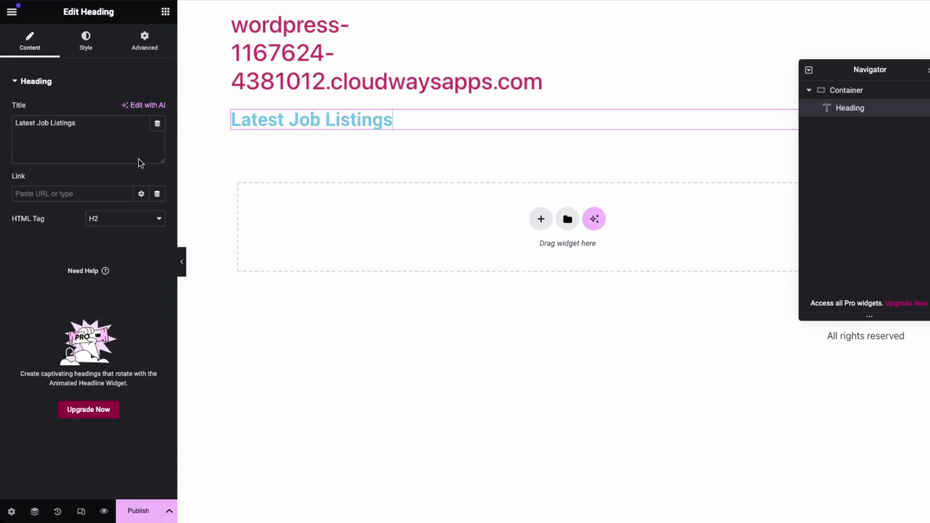
left_click(86, 41)
left_click(126, 109)
left_click(158, 134)
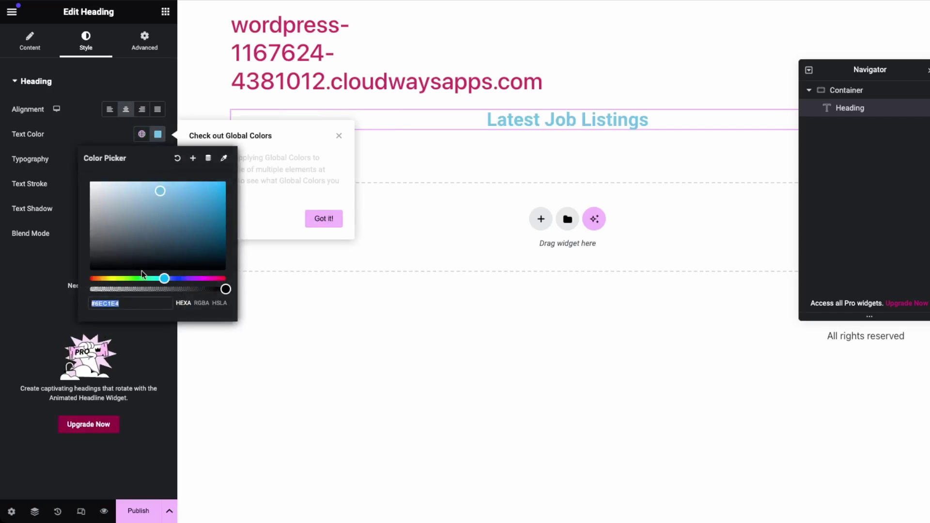
type("#00000")
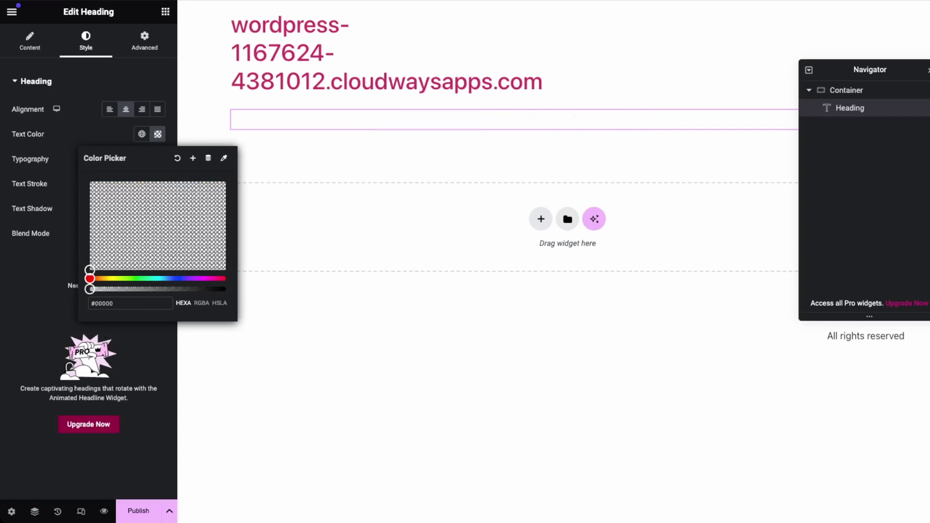
left_click(764, 129)
Add a Listing Grid widget below the heading in the Home page's container.
left_click(865, 97)
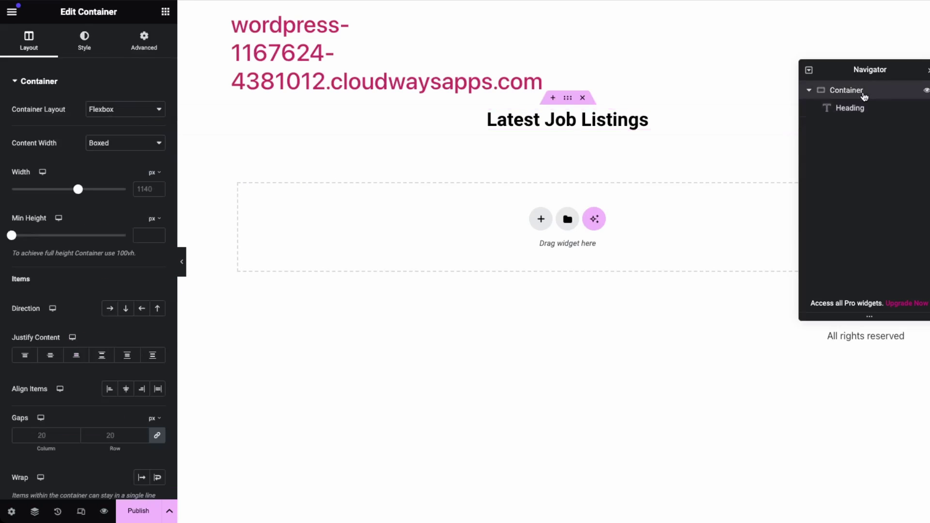
left_click(12, 12)
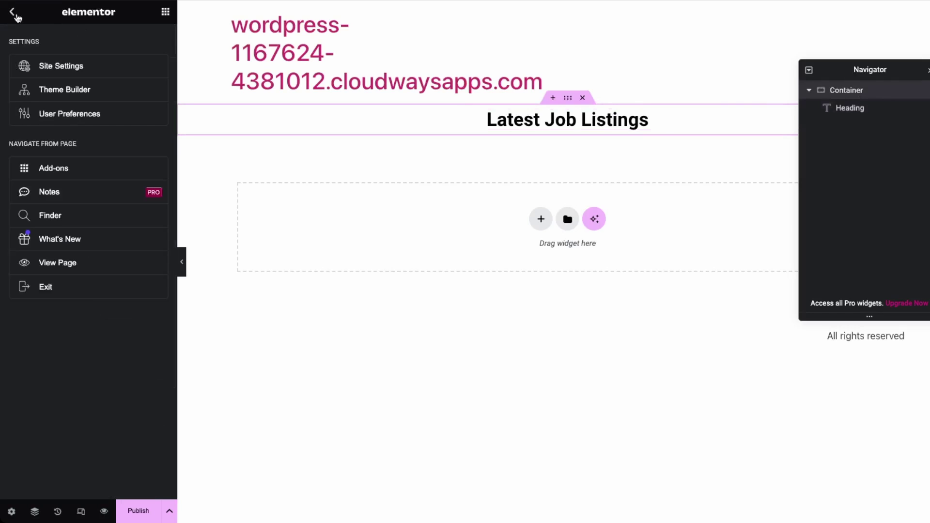
left_click(14, 16)
left_click(30, 157)
left_click(28, 184)
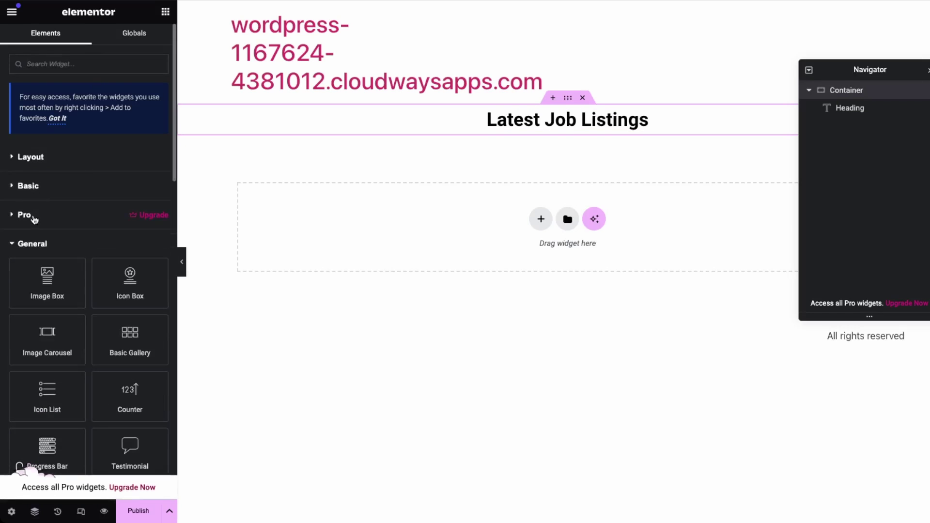
left_click(41, 245)
scroll(41, 348, "down", 3)
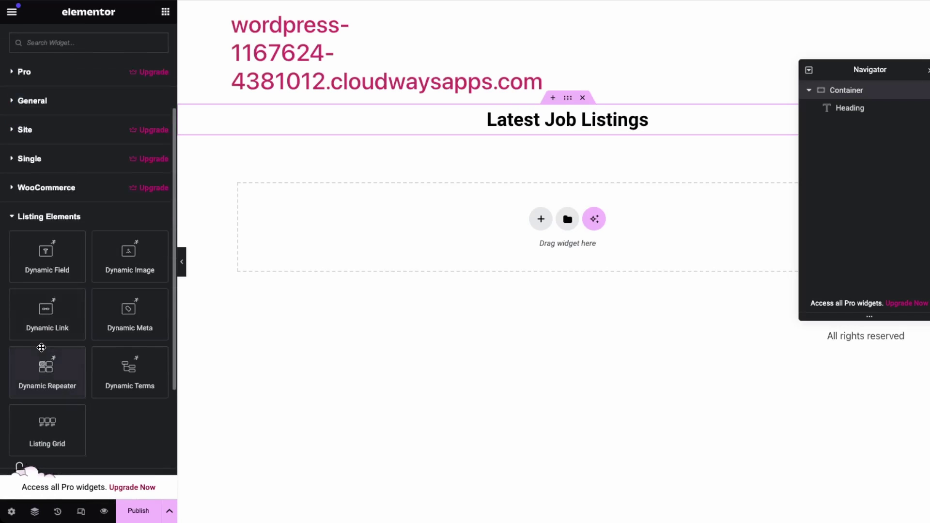
left_click(57, 423)
Set the listing grid to use the Job Listing template and publish the Home page.
left_click(104, 110)
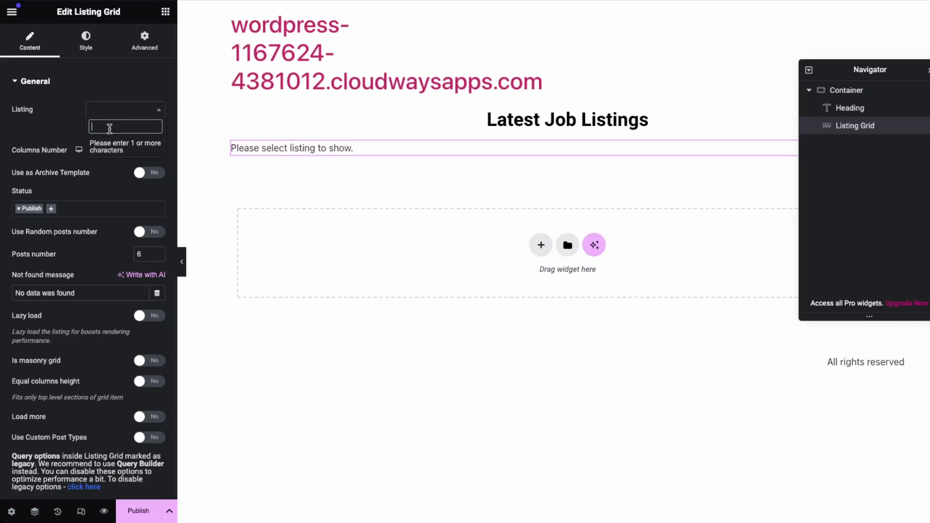
type("job")
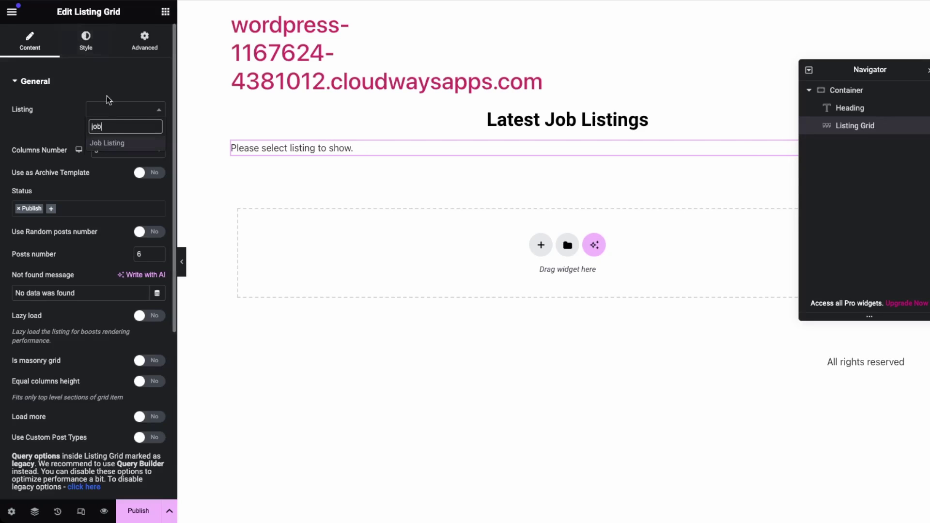
left_click(118, 143)
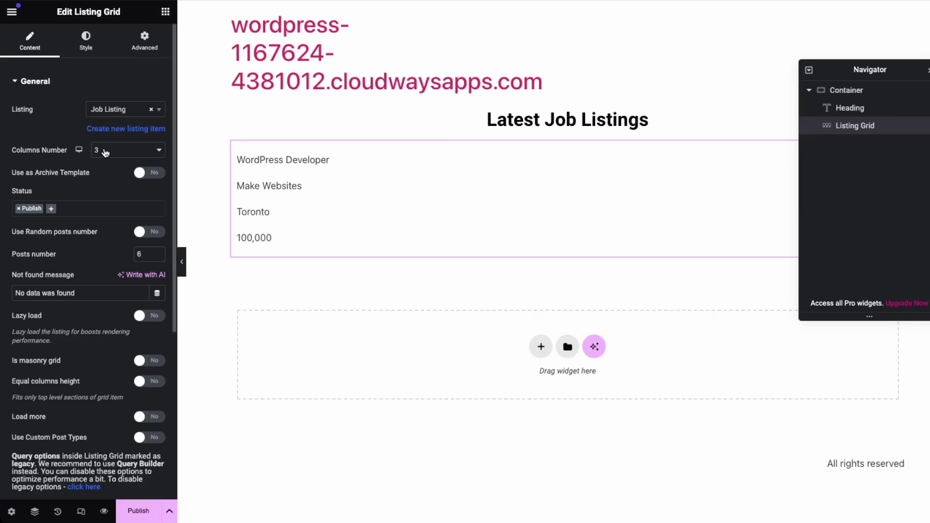
left_click(132, 511)
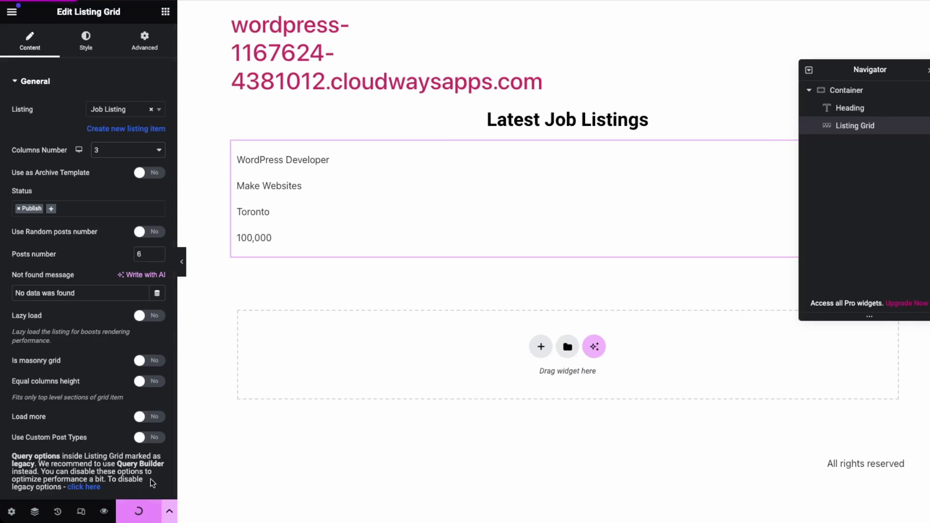
View the published Home page and examine the job fields shown under the heading.
left_click(131, 473)
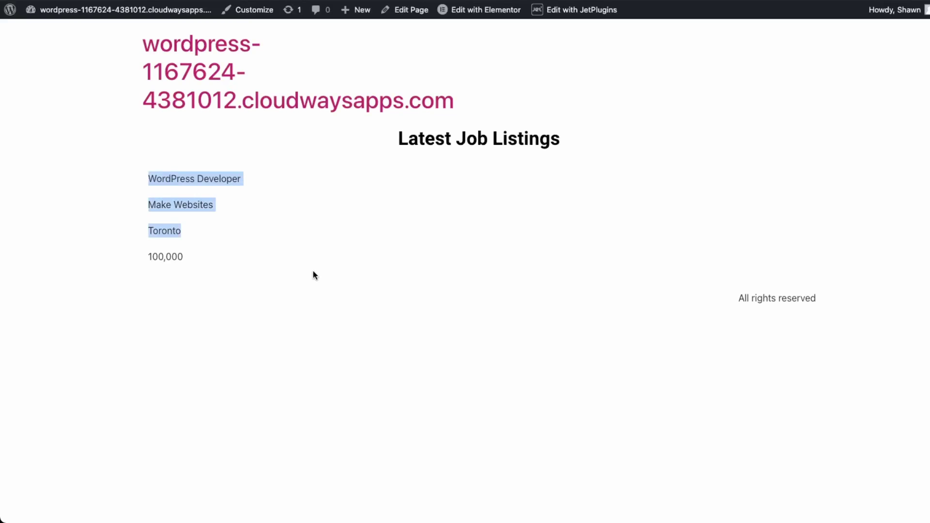
left_click_drag(313, 271, 373, 290)
left_click(231, 268)
left_click(136, 178)
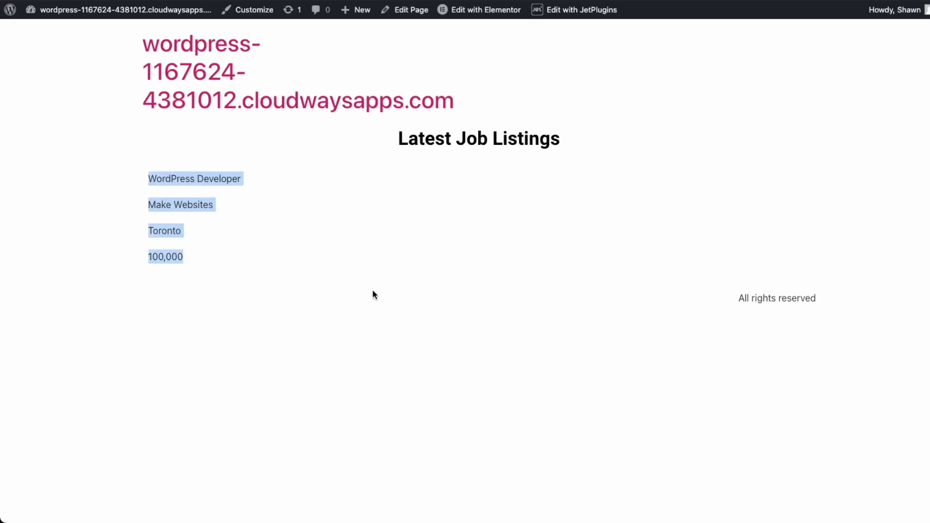
left_click(374, 290)
Return to the dashboard and start a new job listing titled "Graphic Designer".
mouse_move(68, 10)
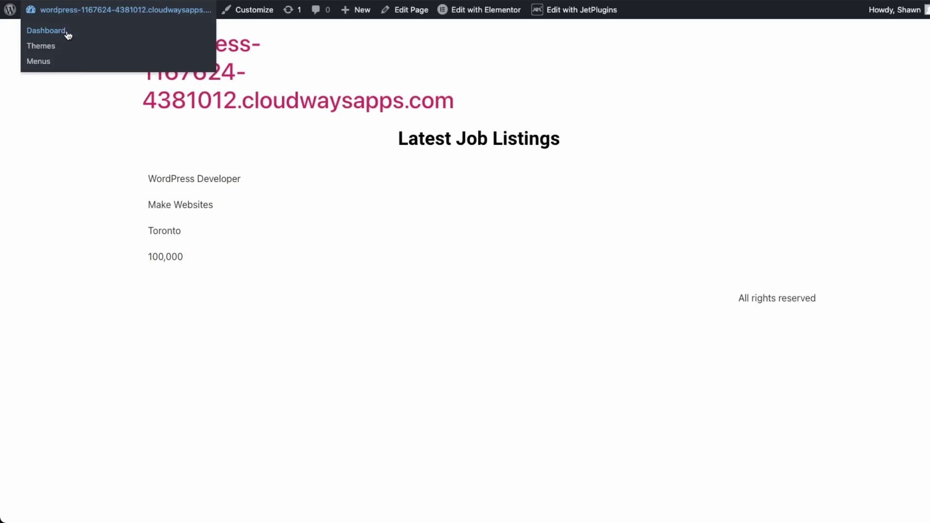
left_click(68, 32)
left_click(37, 297)
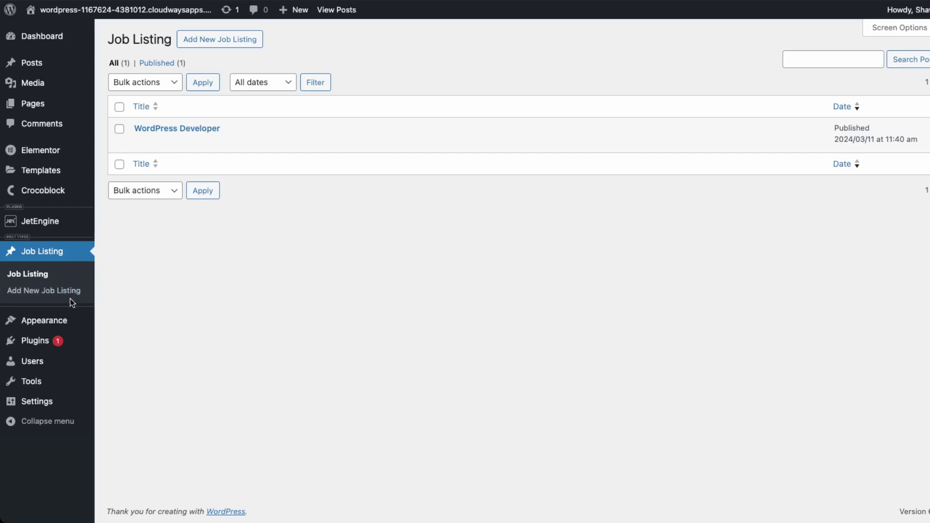
left_click(71, 301)
type("G")
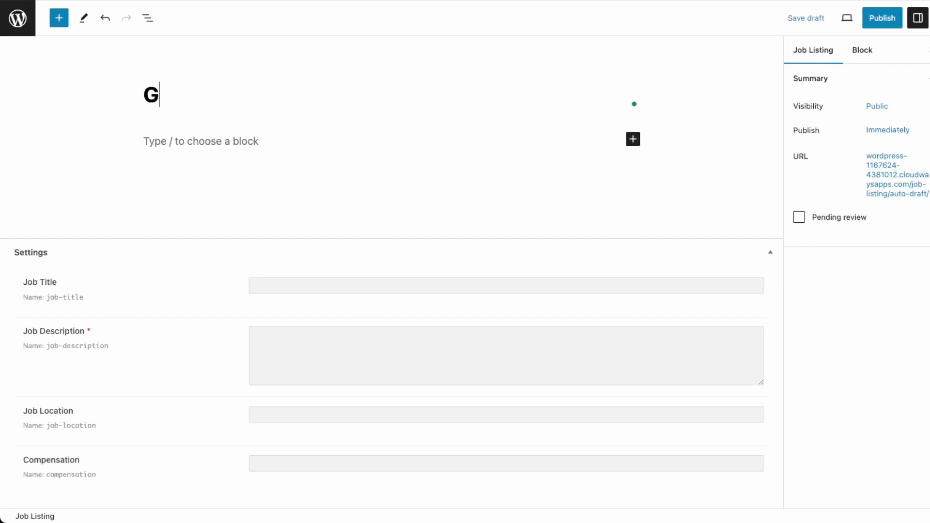
type("raphic Designer")
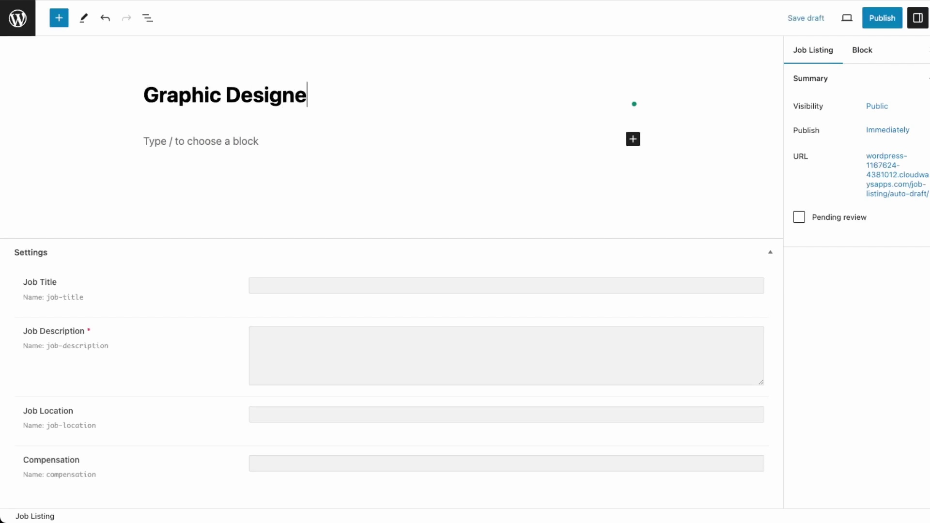
Fill in job title "Graphic Designer", description "Make Graphics", location "Vancouver" and compensation "100,000", and publish the job listing.
left_click(330, 286)
type("Graphic Designer")
key("Tab")
type("Make Grap")
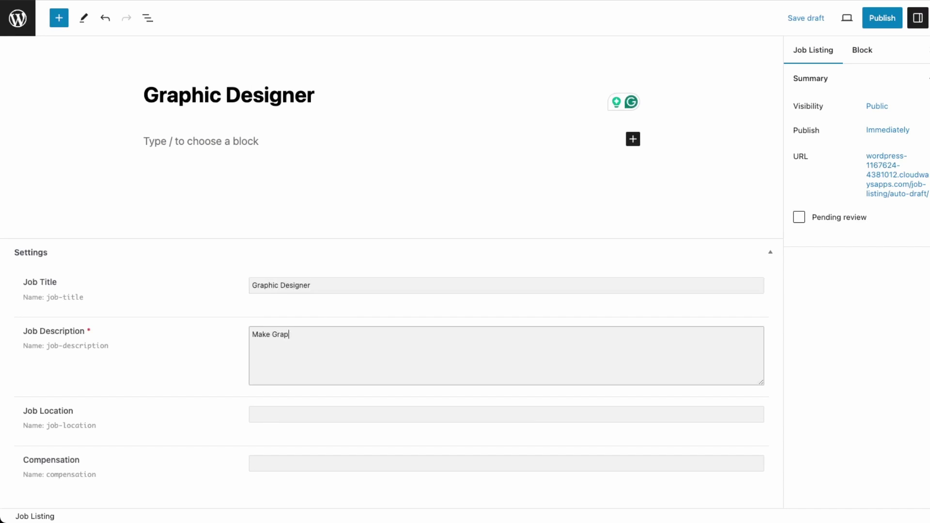
left_click(252, 414)
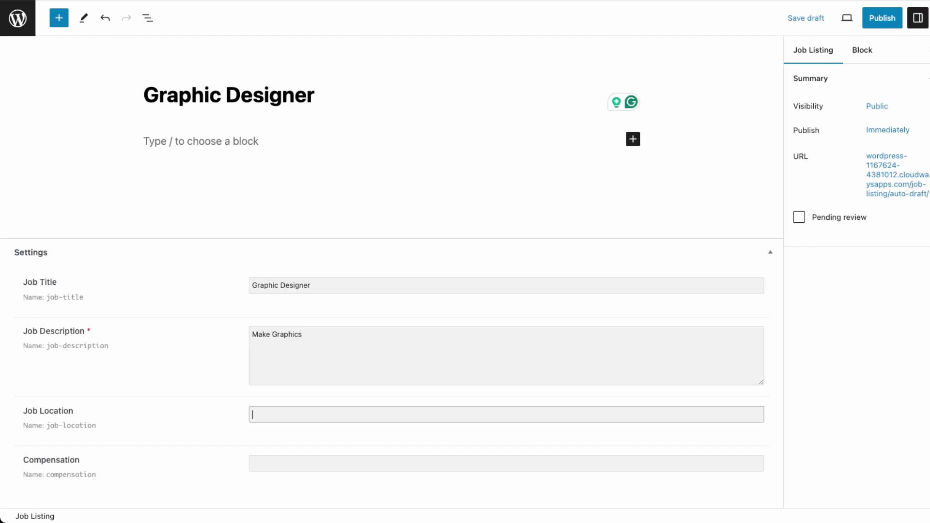
left_click(252, 464)
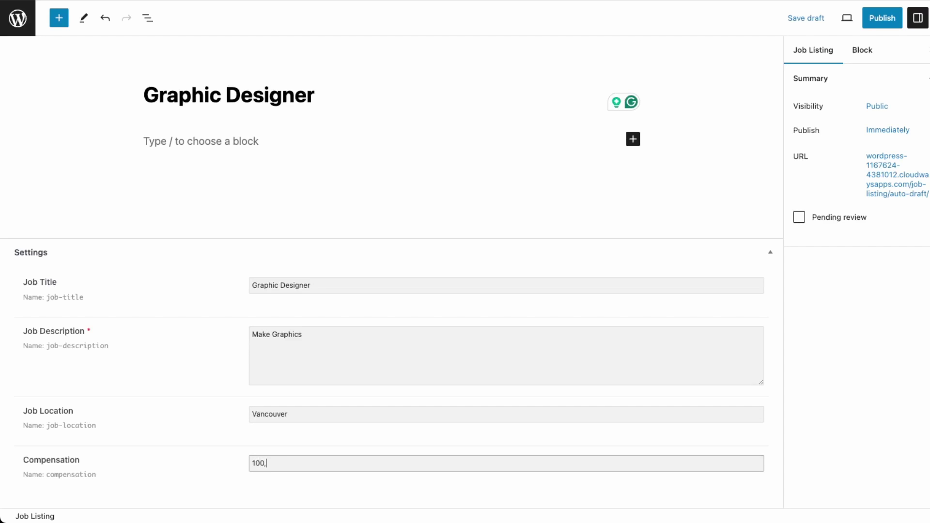
left_click(891, 20)
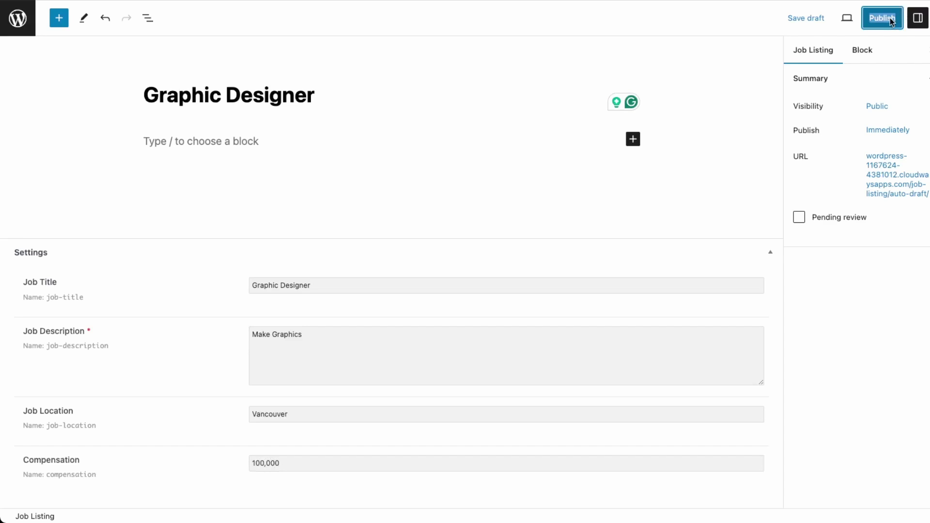
left_click(883, 20)
left_click(853, 18)
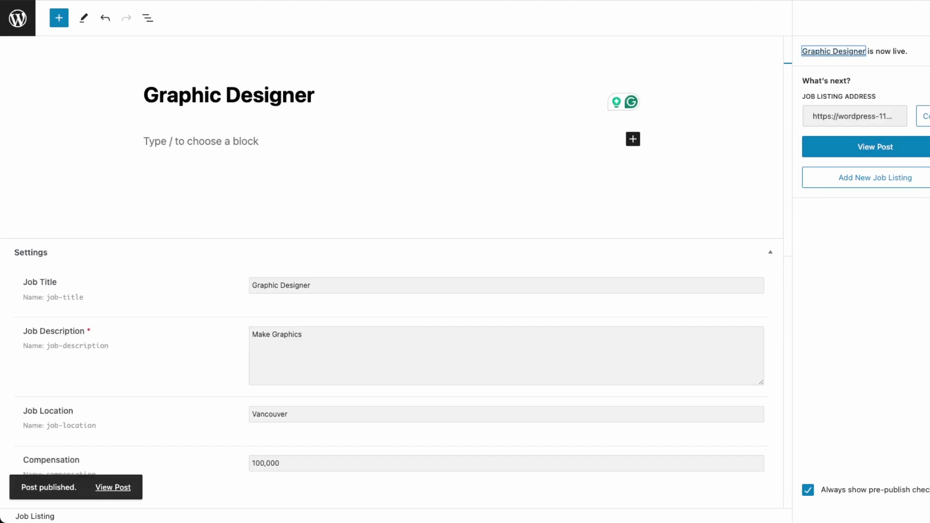
Set the static page Home as the site's homepage in the reading settings, save, and view the front page.
left_click(61, 32)
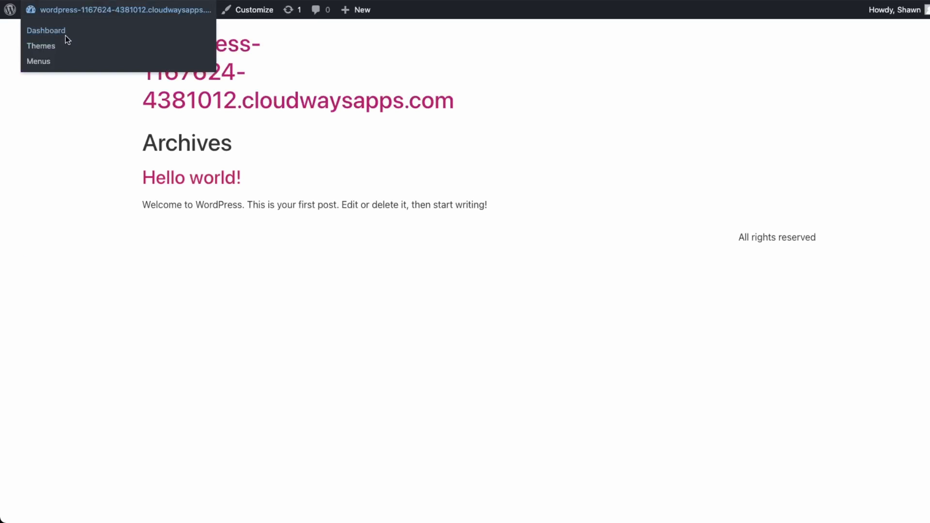
mouse_move(22, 404)
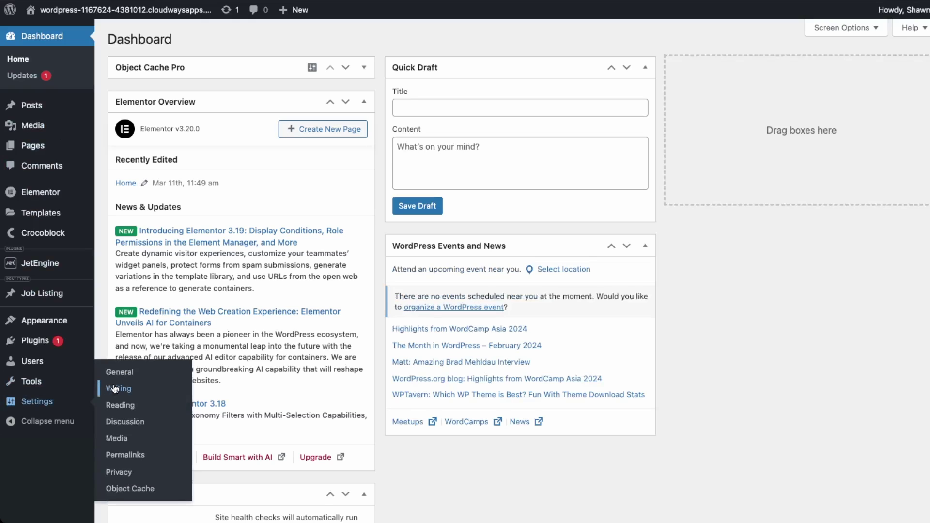
left_click(130, 410)
left_click(336, 138)
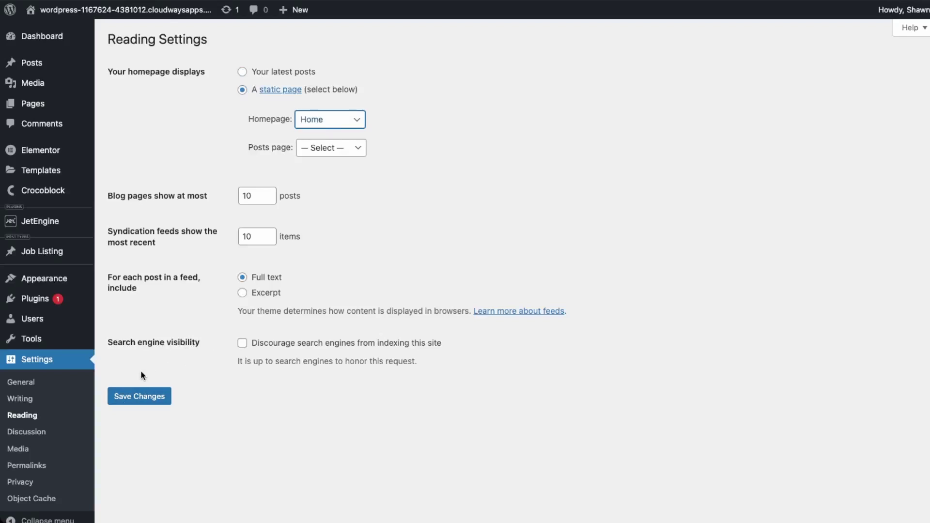
left_click(136, 395)
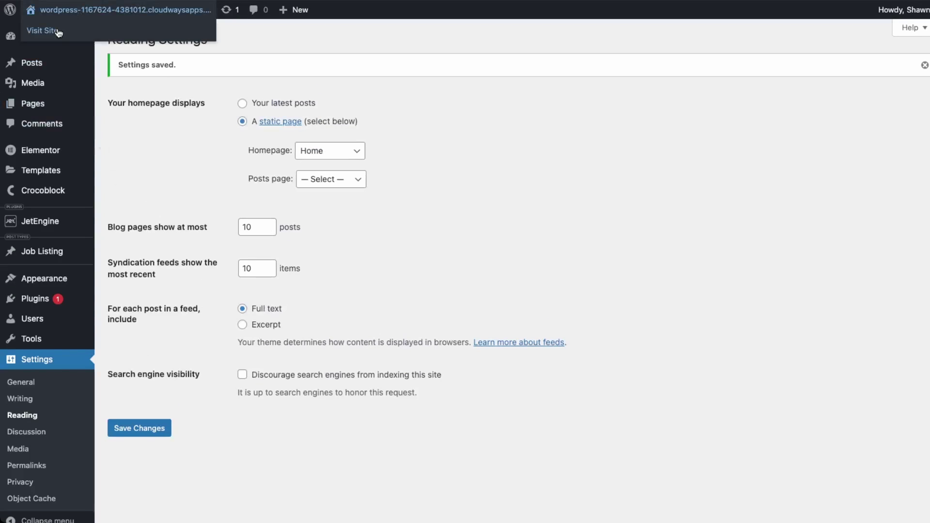
left_click(58, 31)
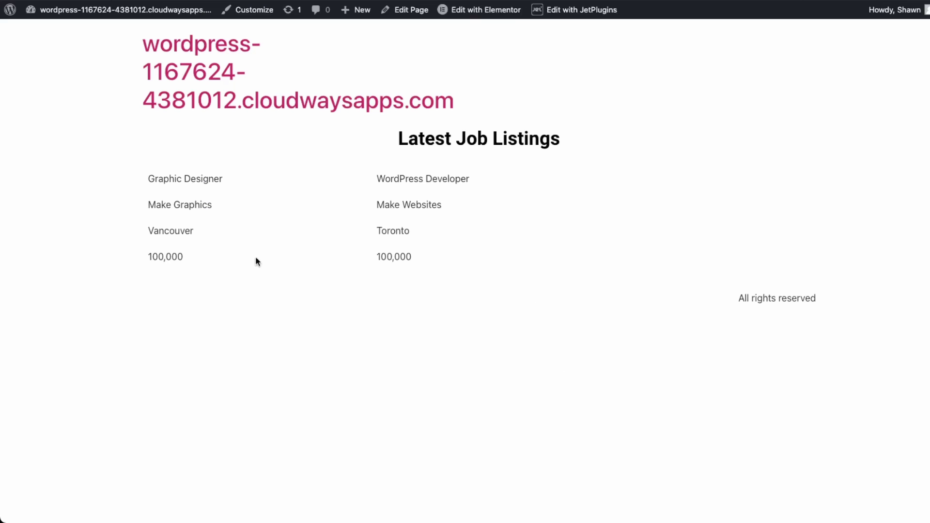
left_click_drag(511, 257, 367, 164)
Open the Job Listing template from JetEngine's listings in Elementor and select its Job Title dynamic field.
mouse_move(171, 18)
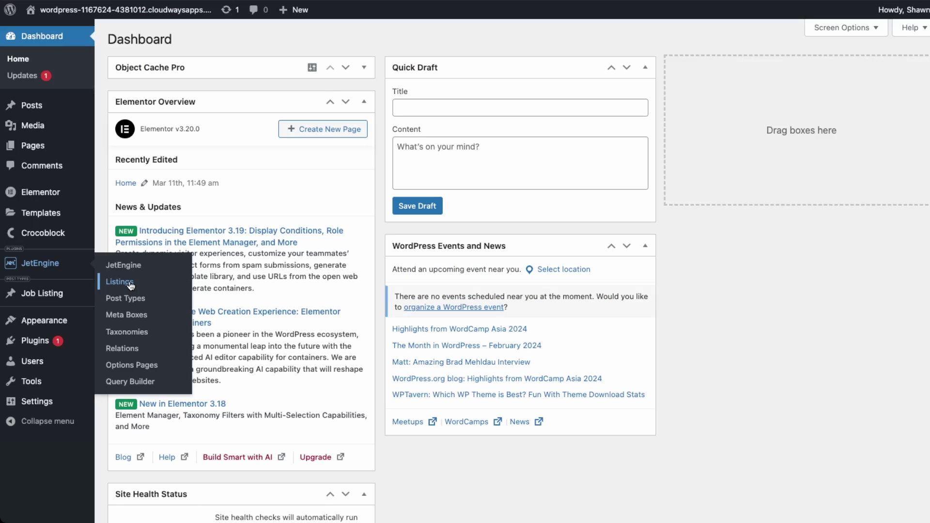
left_click(131, 284)
left_click(242, 143)
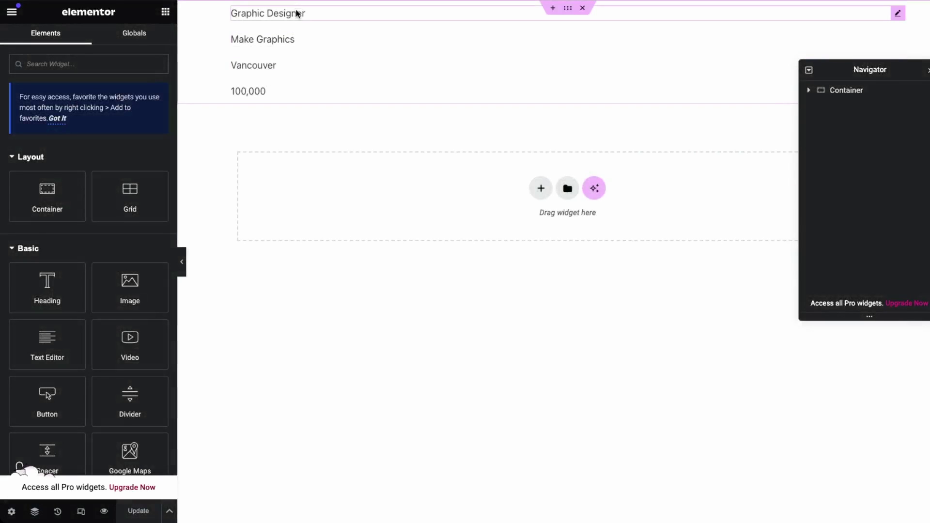
left_click(292, 14)
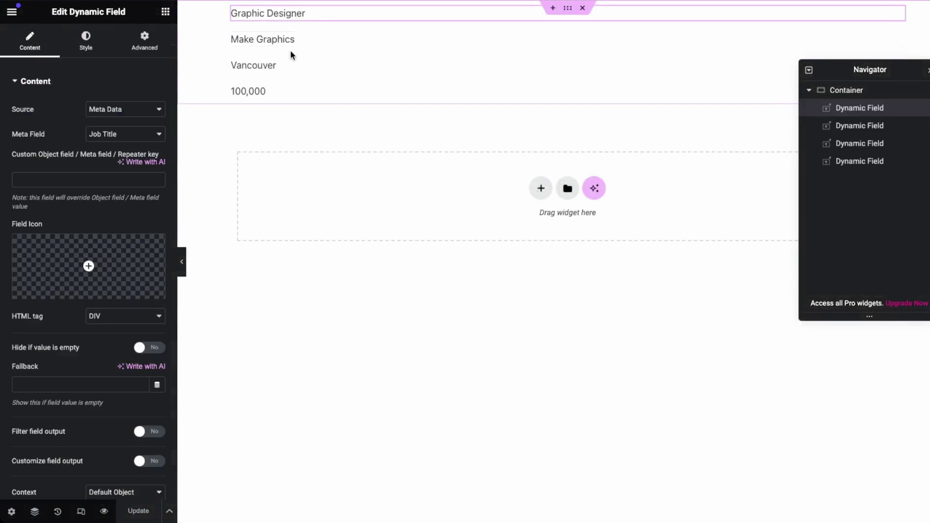
left_click(305, 42)
left_click(303, 19)
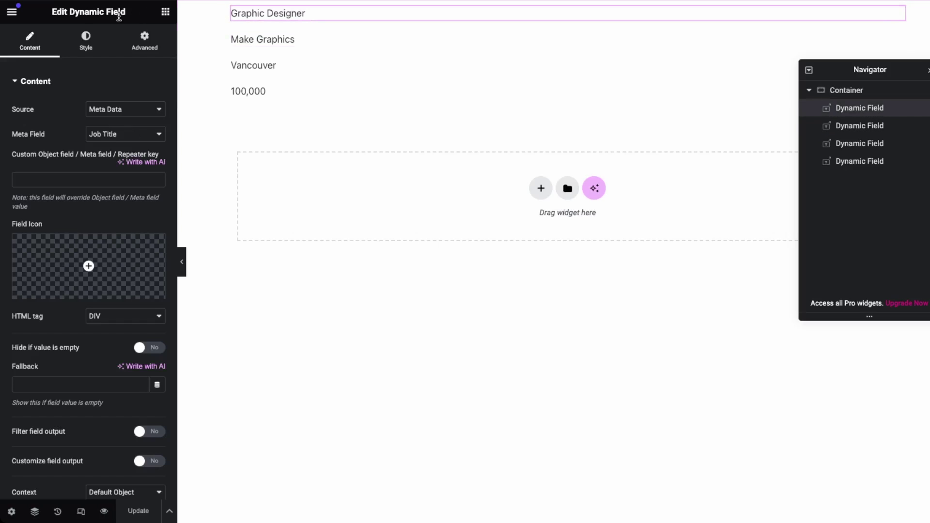
Set the column and row gaps of the listing template's container to 0 px and save the template.
left_click(218, 17)
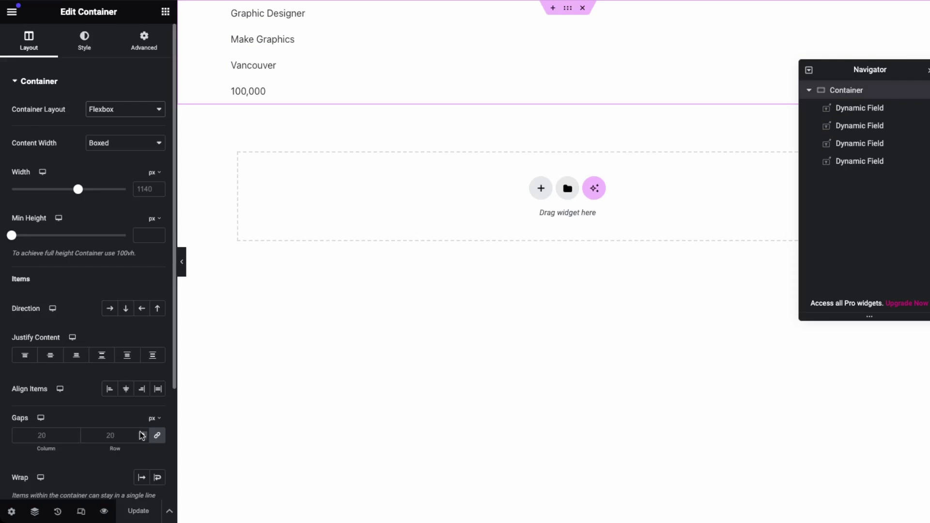
type("0")
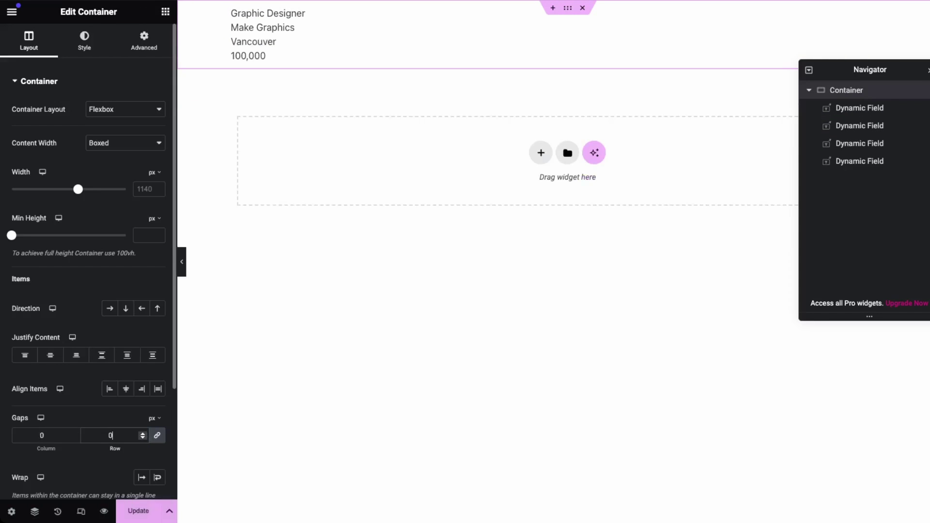
key("ctrl+s")
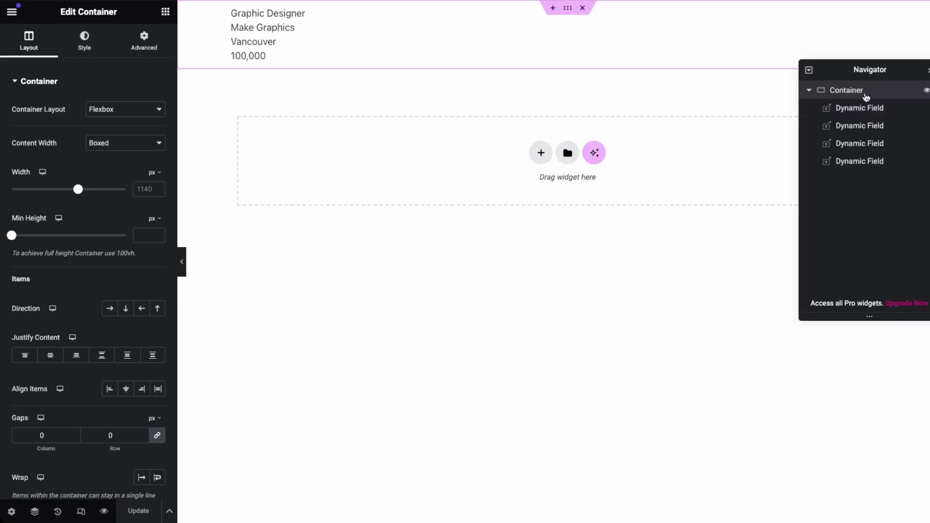
Add a Grid inside the listing template's container and set it to 2 columns and 1 row.
left_click(165, 12)
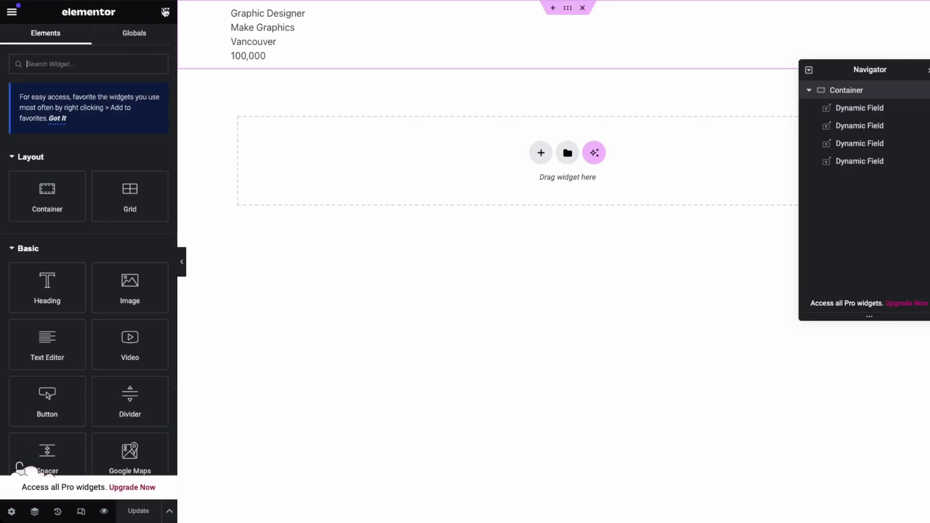
left_click_drag(144, 194, 791, 199)
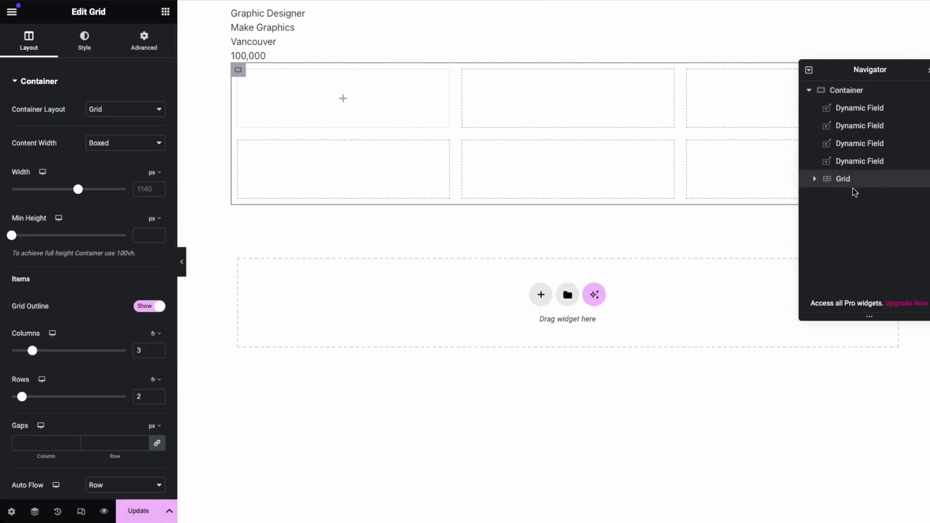
left_click(822, 180)
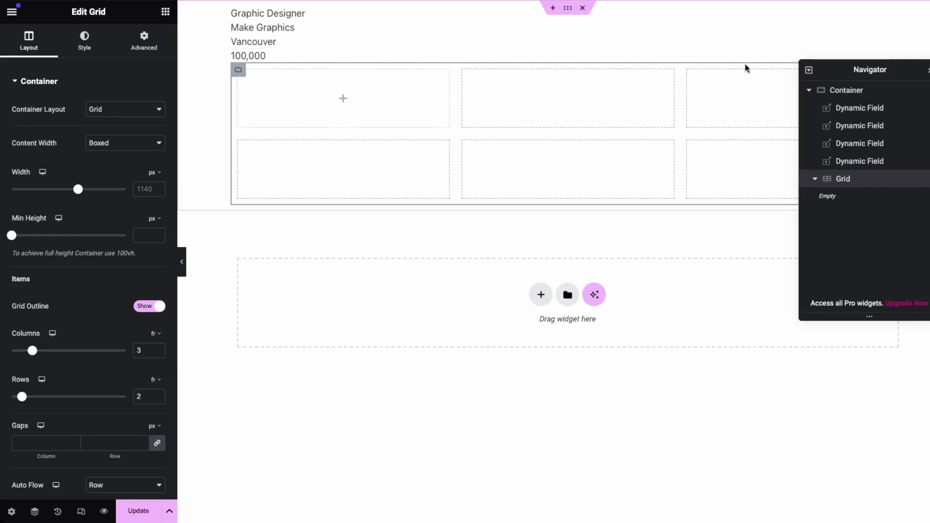
left_click_drag(32, 350, 22, 351)
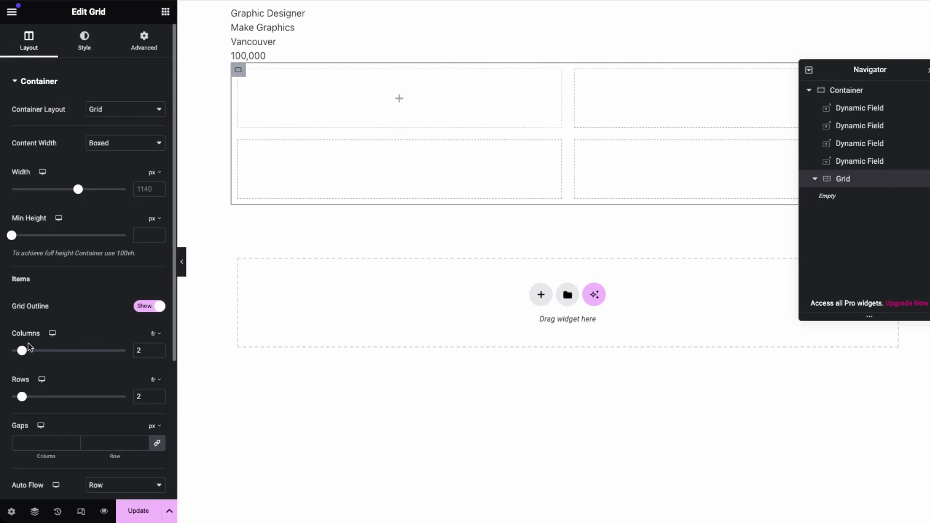
left_click_drag(21, 397, 12, 397)
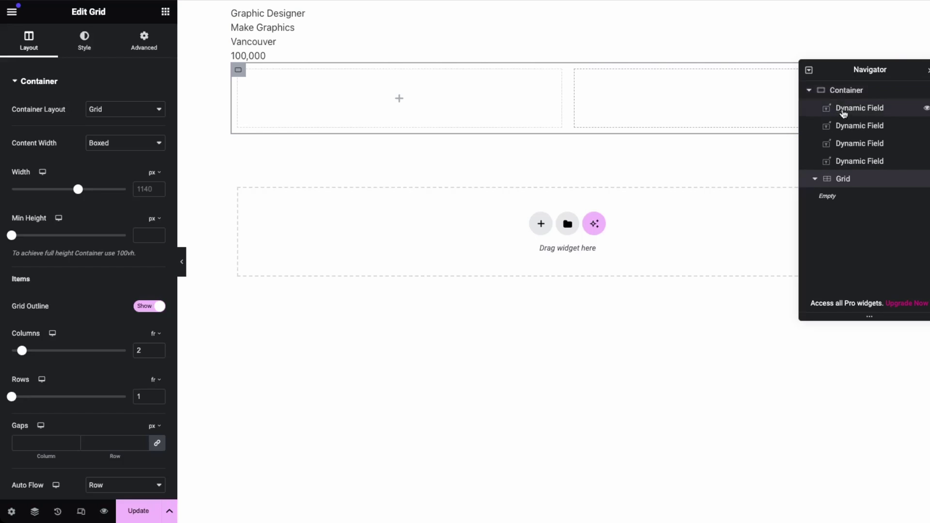
Move the four dynamic fields from the main container into a nested container in the grid's first cell.
left_click_drag(841, 111, 649, 92)
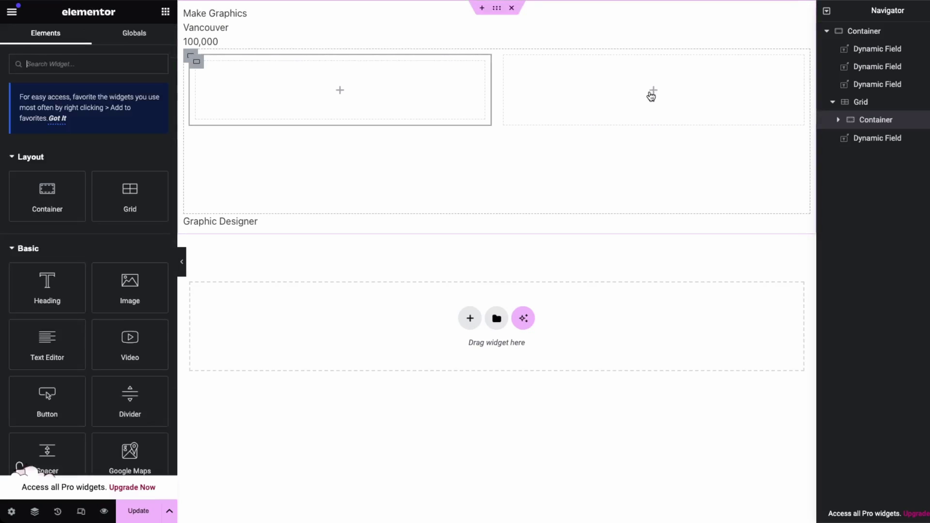
left_click(196, 62)
left_click_drag(877, 143, 546, 128)
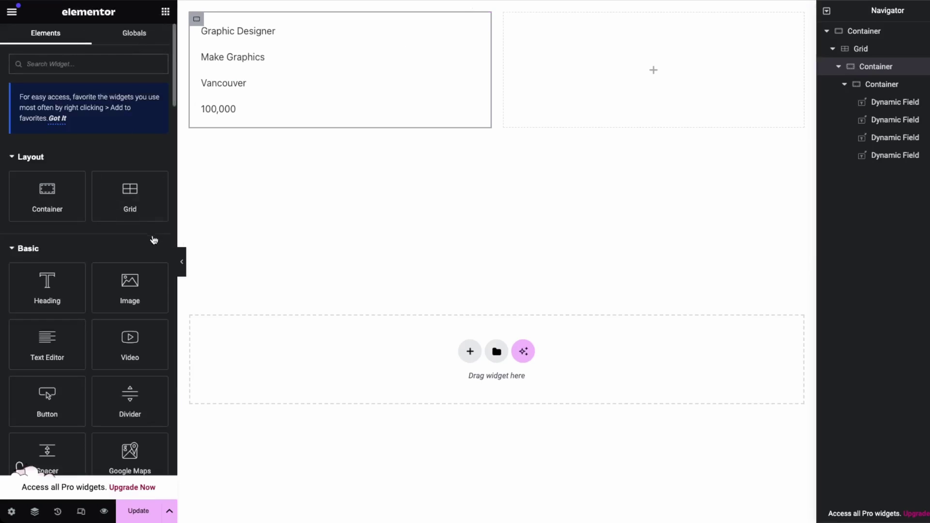
Add a Text Editor widget in the grid's first cell and move the container of dynamic fields into the second cell.
left_click(49, 356)
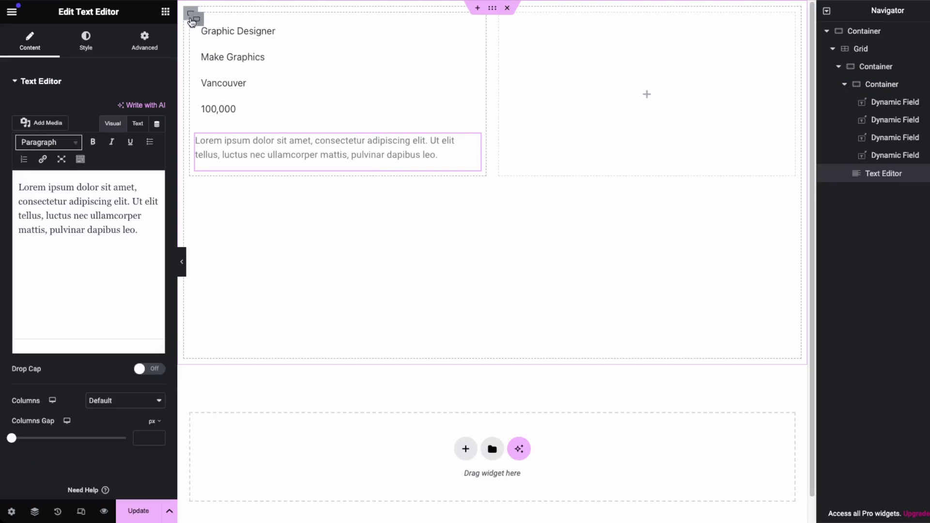
left_click_drag(315, 148, 342, 24)
left_click_drag(239, 79, 558, 65)
left_click_drag(391, 72, 191, 17)
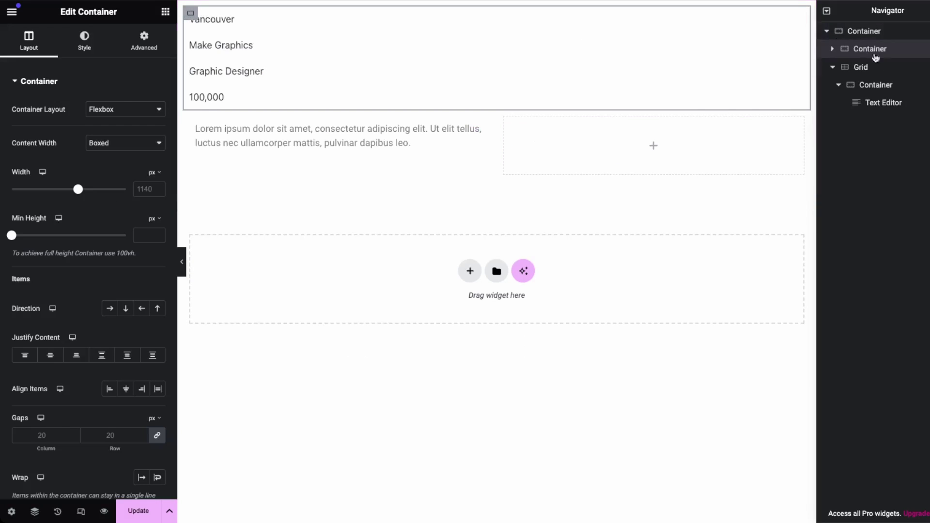
left_click_drag(224, 29, 591, 164)
left_click(838, 102)
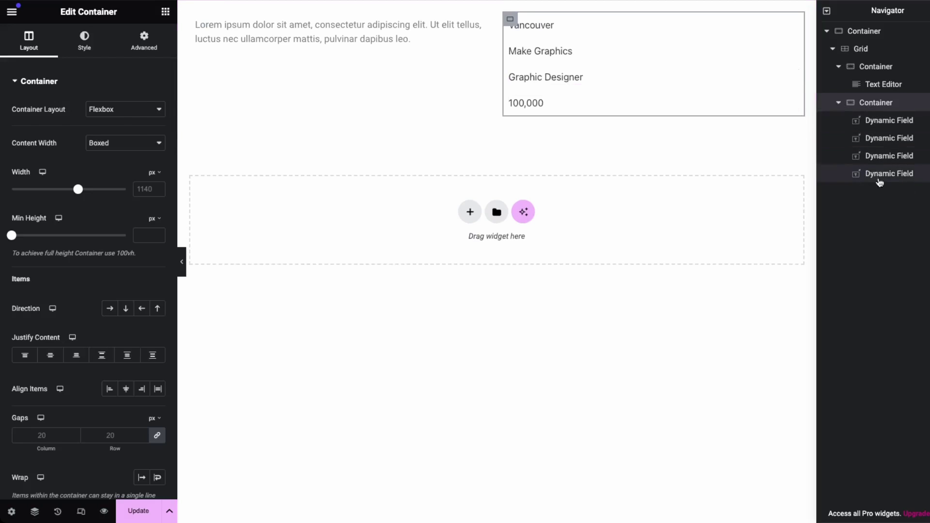
Replace the Text Editor's placeholder text with right-aligned lines "Job Title:", "Job Description:", "Job Location:" and "Compensation:".
left_click(437, 52)
key("ctrl+a")
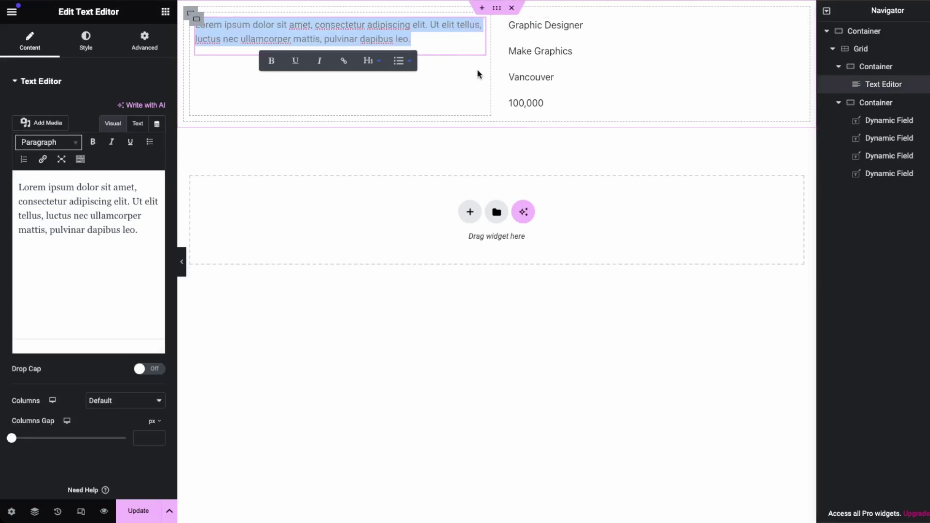
type("Job Desceip")
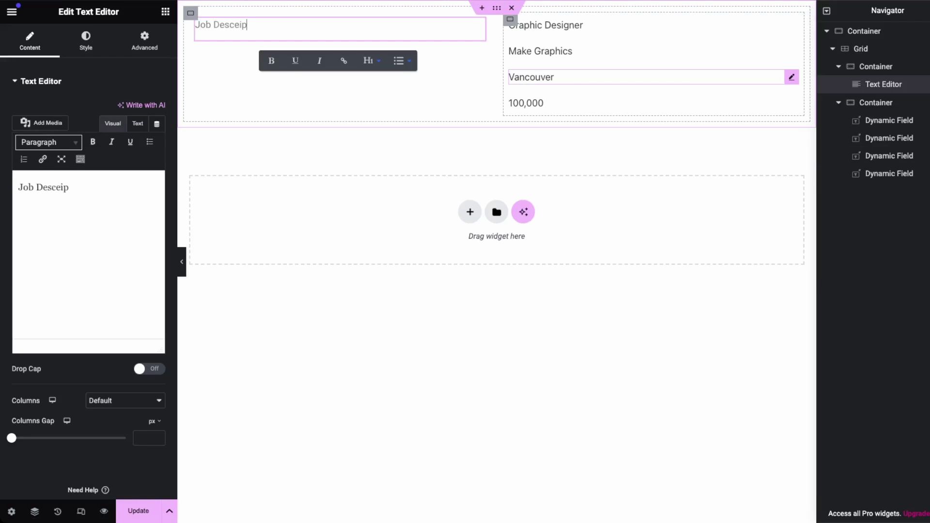
key("ctrl+BackSpace")
type("Title:")
key("Return")
type("Job Description")
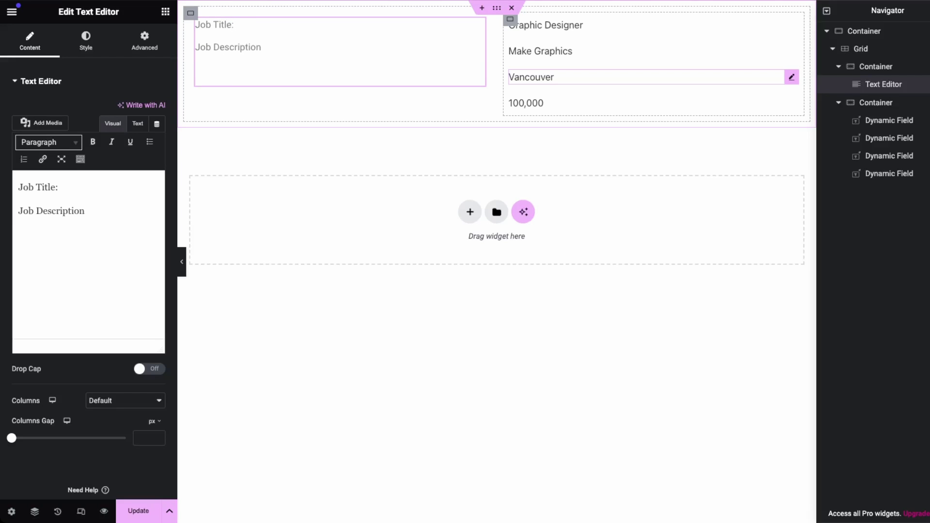
type(":  Job Location:")
key("Return")
type("Compensation:")
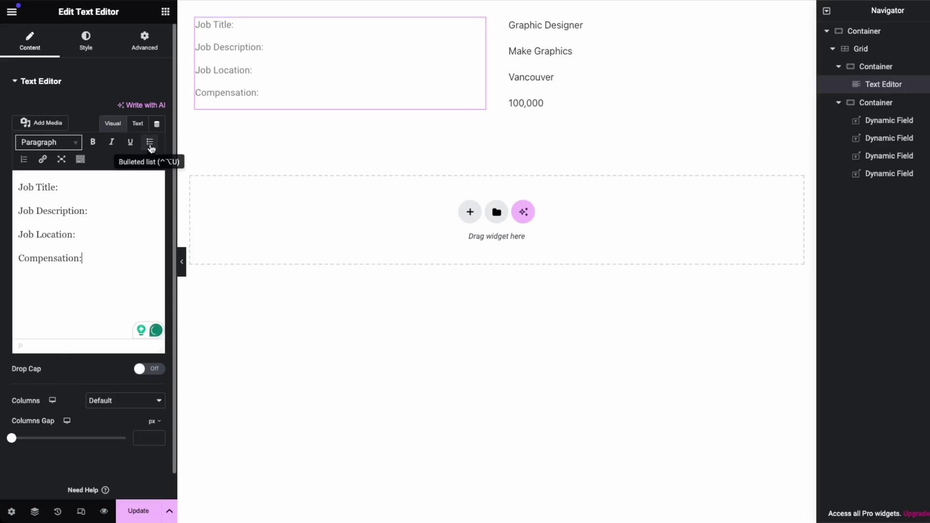
left_click(86, 41)
left_click(142, 109)
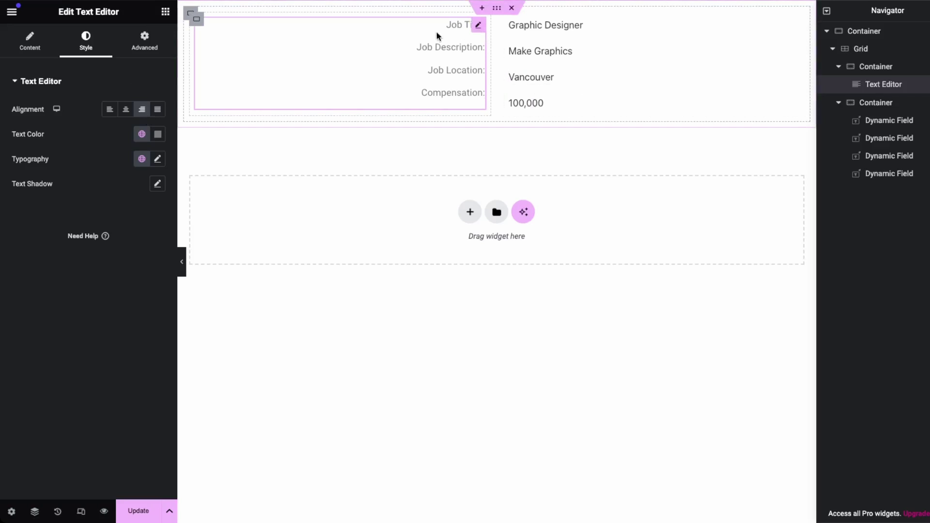
Set the column and row gaps to 0 px for the dynamic fields' container and the label text's container.
left_click(511, 19)
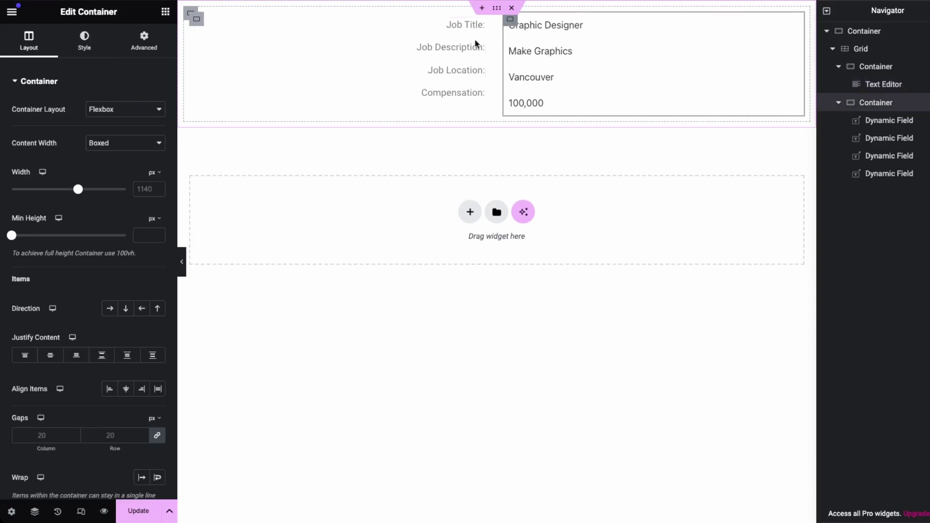
left_click(111, 435)
type("00")
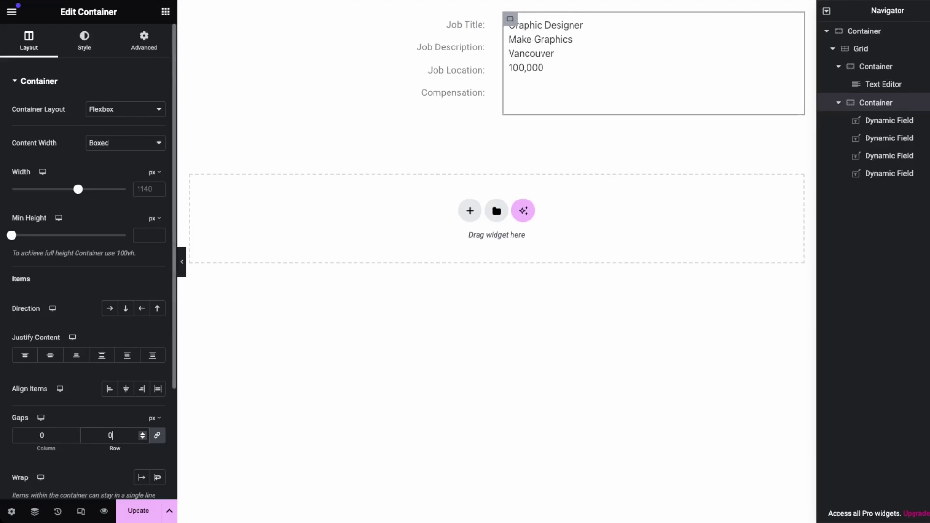
left_click(884, 84)
left_click(876, 66)
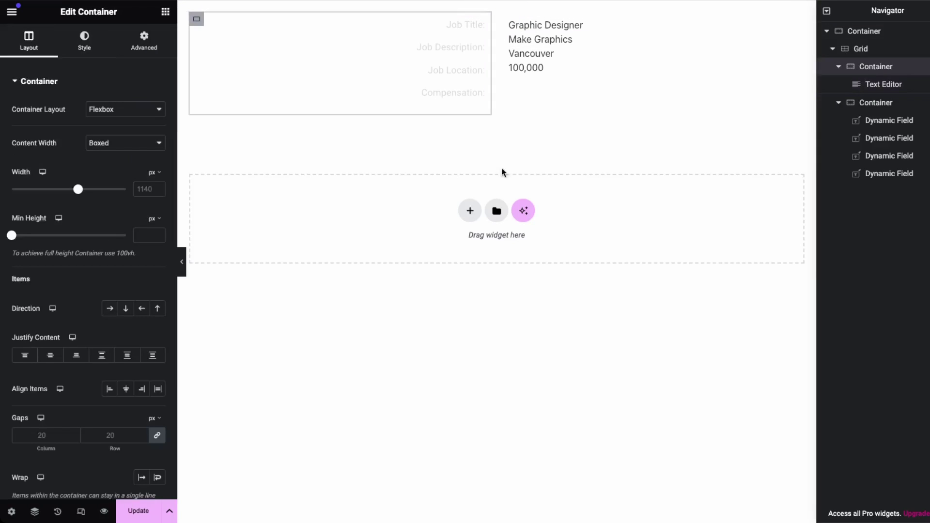
left_click(110, 436)
type("0")
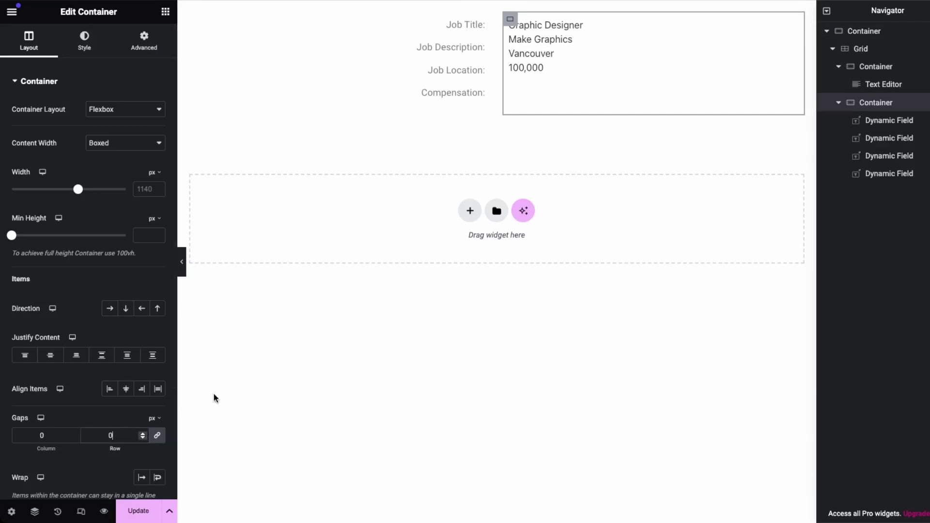
Set only the row gap of the dynamic fields' container to 14 px and save the template.
left_click(107, 435)
type("5")
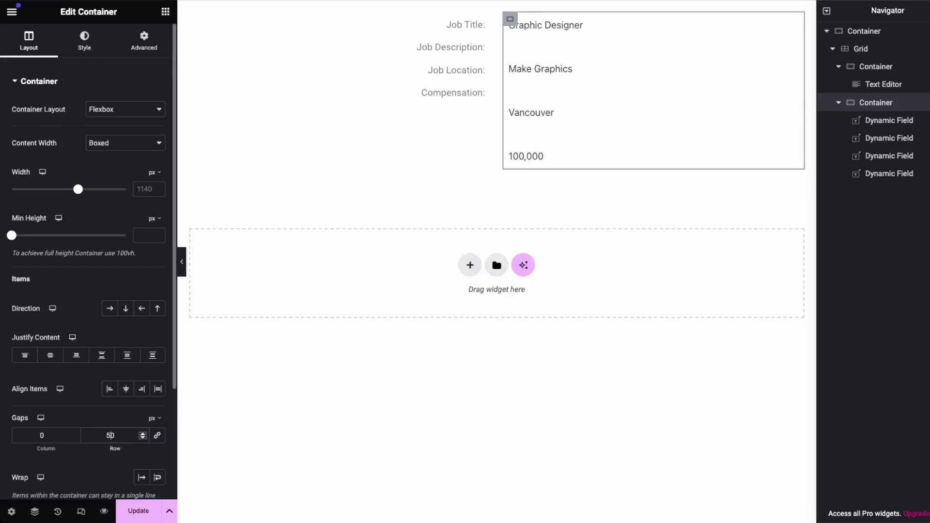
key("BackSpace")
type("14")
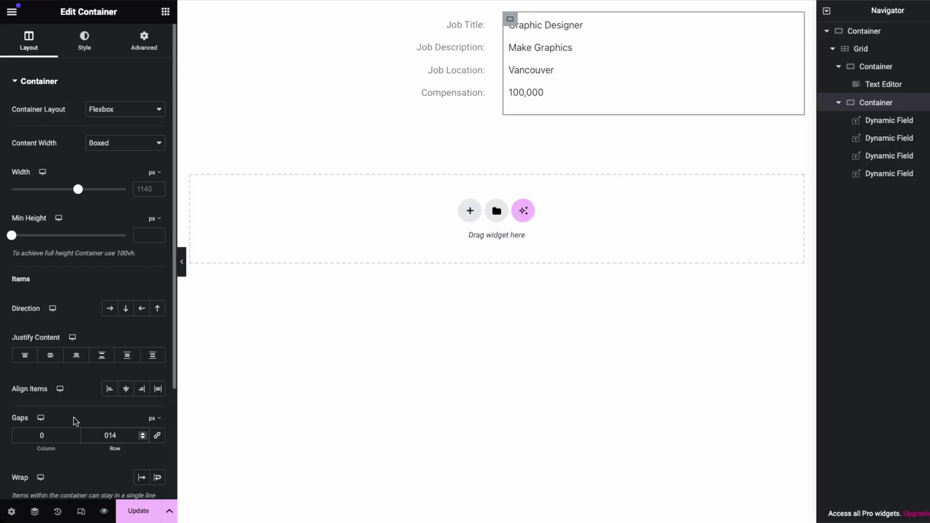
left_click(138, 510)
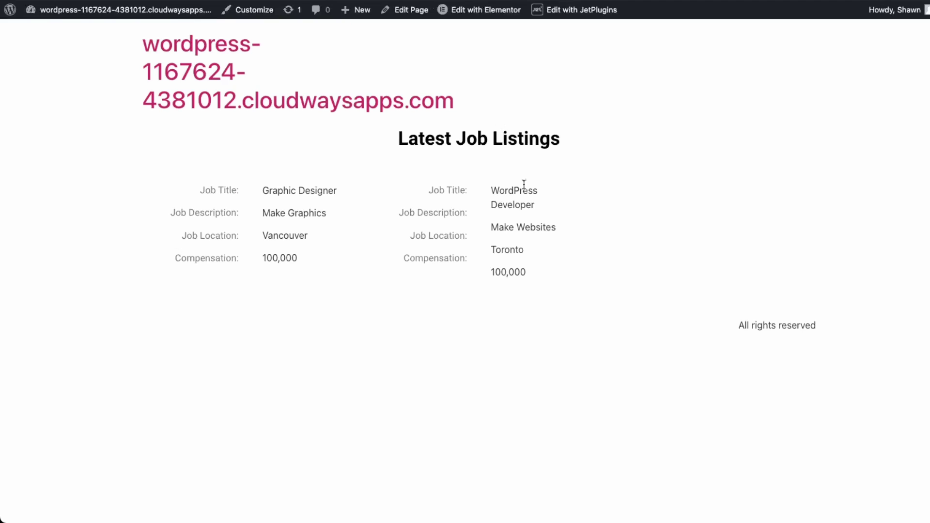
Check how the labels and values line up in the job listings on the site's front page.
left_click_drag(240, 192, 616, 298)
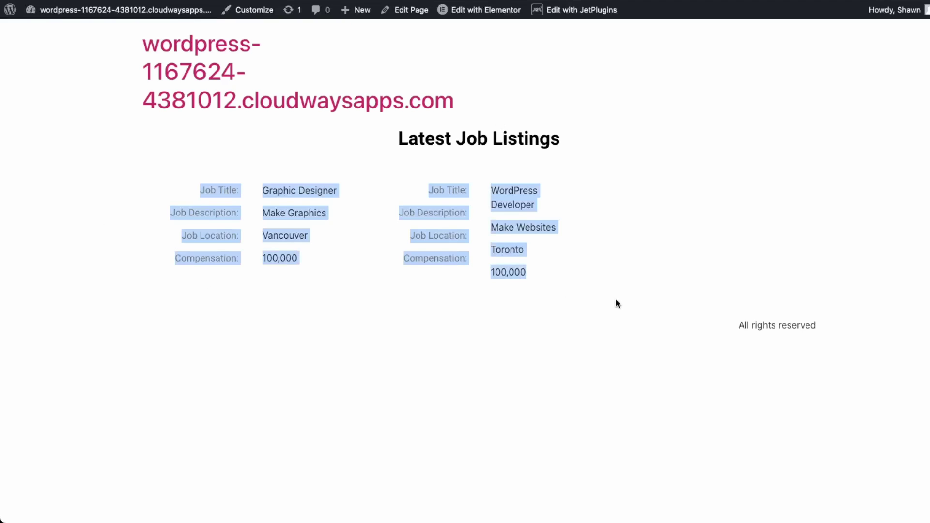
left_click(630, 294)
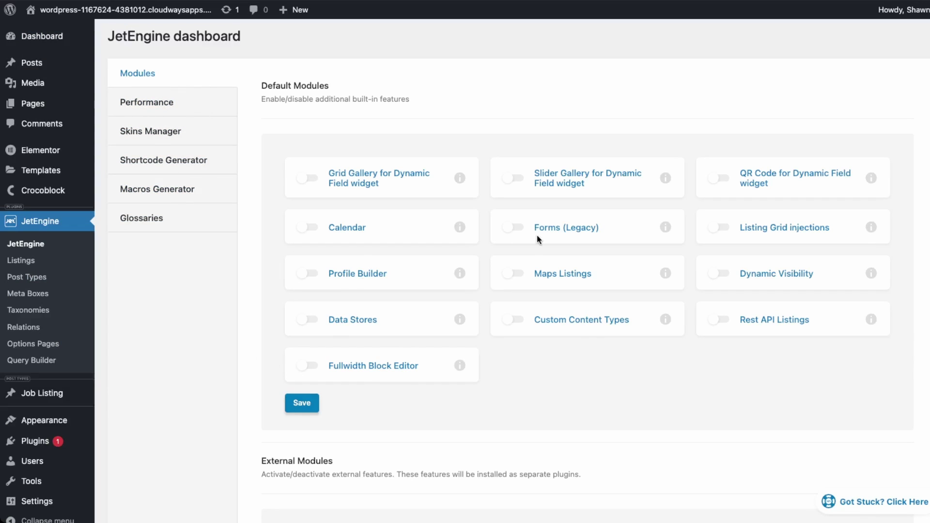
Enable and save JetEngine's Forms (Legacy) module, and start a new form.
left_click(515, 227)
left_click(302, 403)
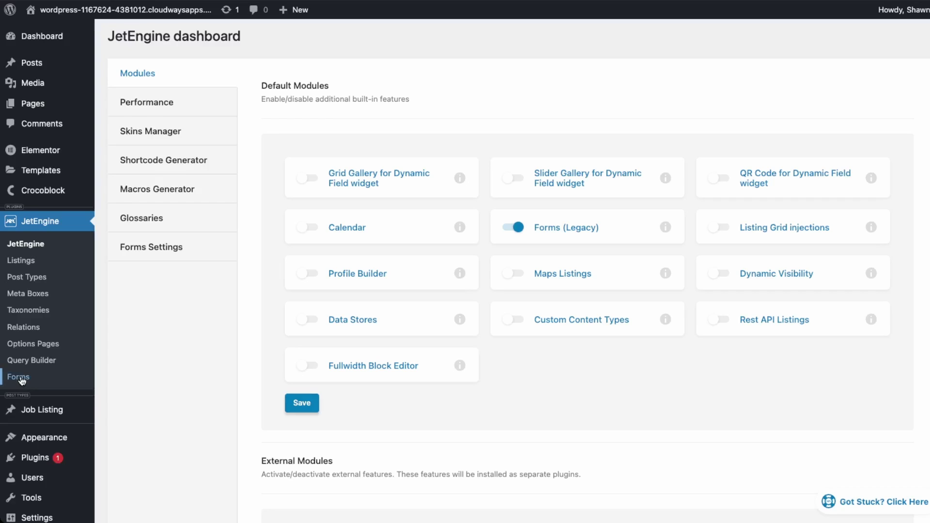
left_click(21, 382)
left_click(173, 39)
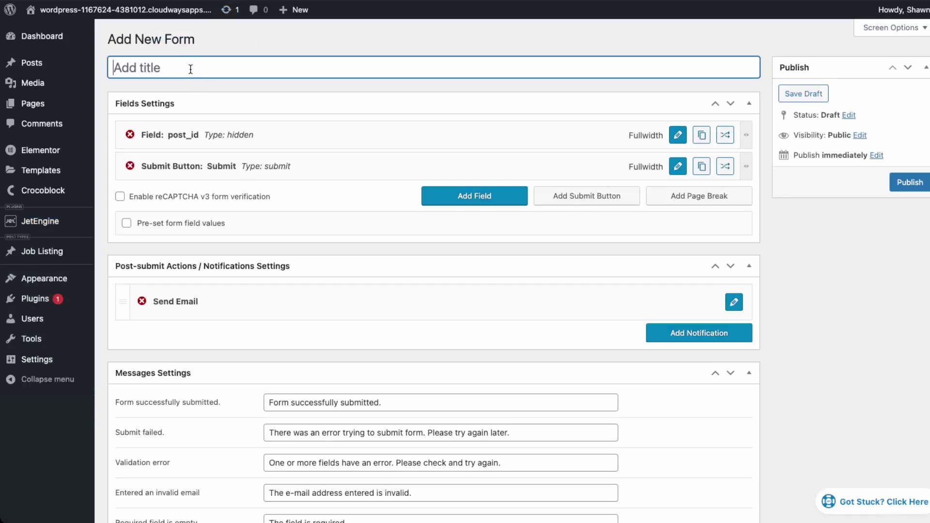
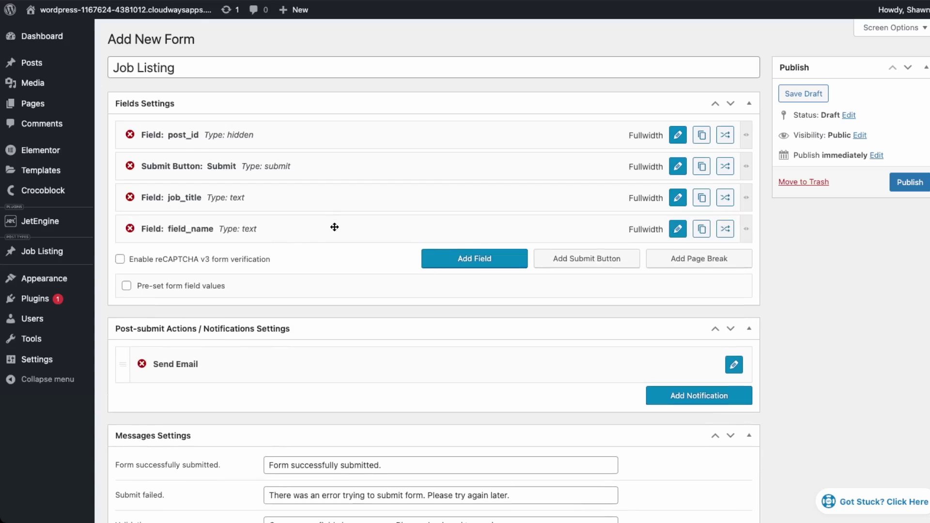
Edit the unnamed text field of the Job Listing form and change its type to Textarea.
left_click(678, 230)
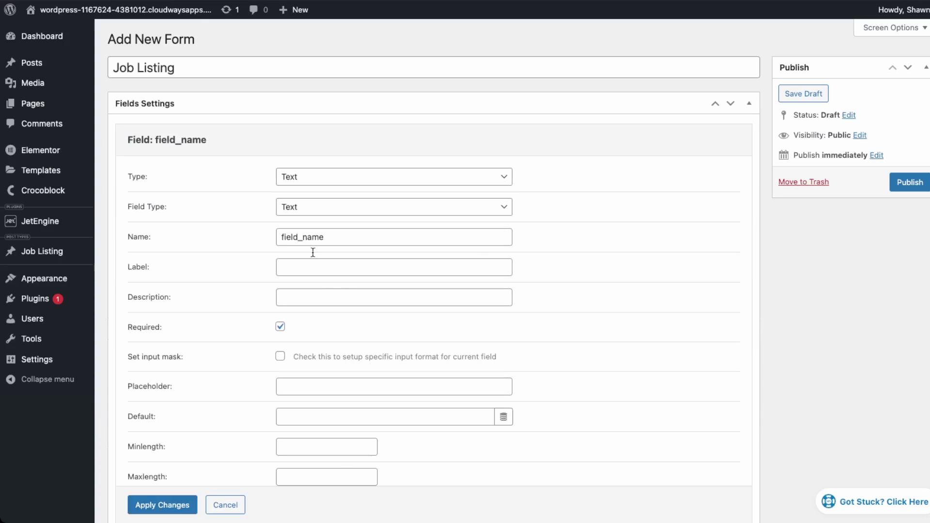
left_click(339, 207)
left_click(350, 173)
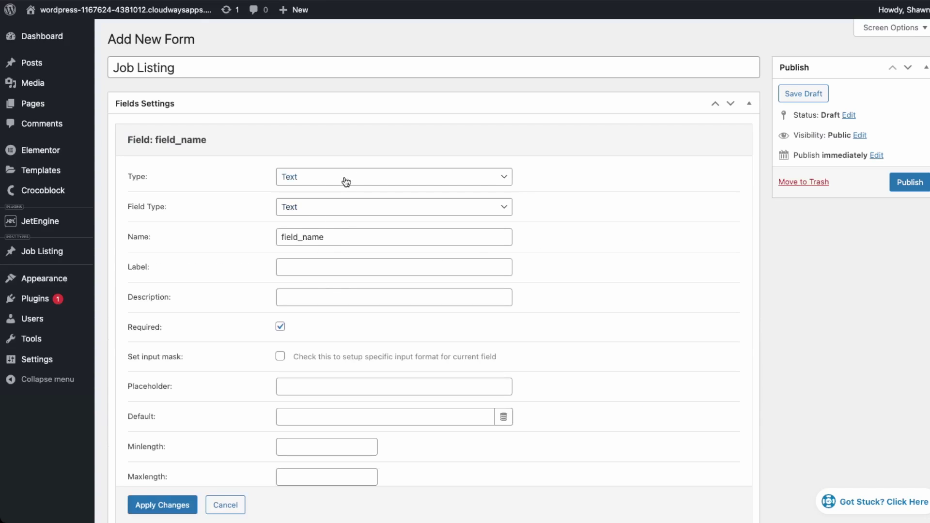
left_click(330, 213)
key("Tab")
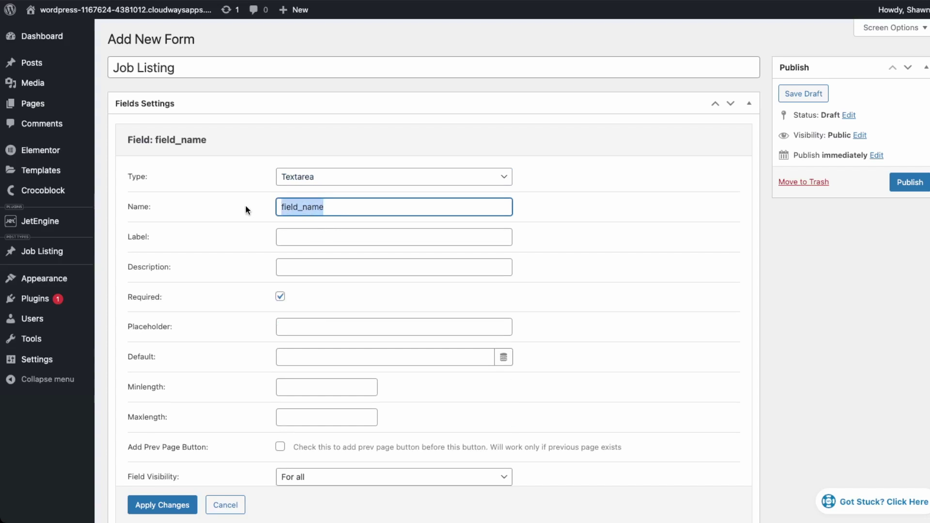
Name the textarea field job_description, label it "Job Description", and apply the changes.
type("Job_")
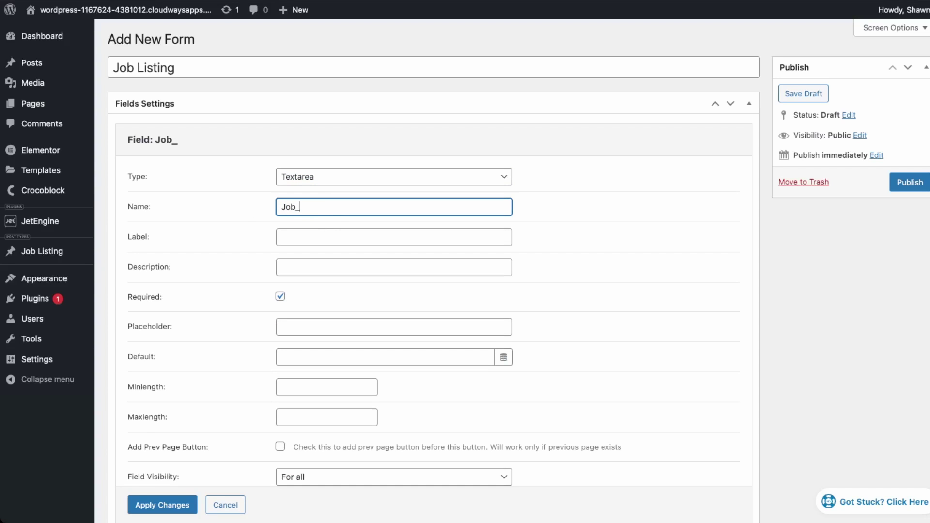
key("BackSpace")
key("BackSpace")
key("BackSpace")
type("job_description")
left_click(394, 237)
type("Job Description")
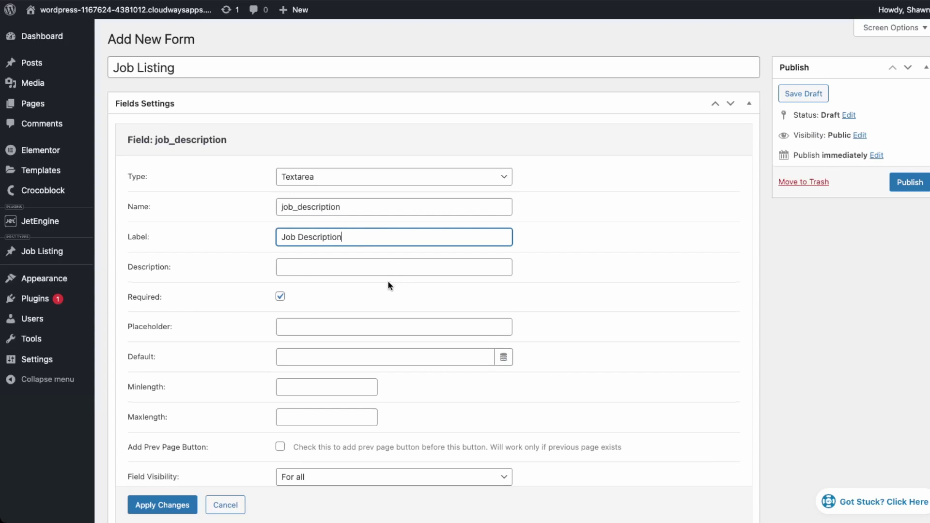
scroll(378, 270, "down", 4)
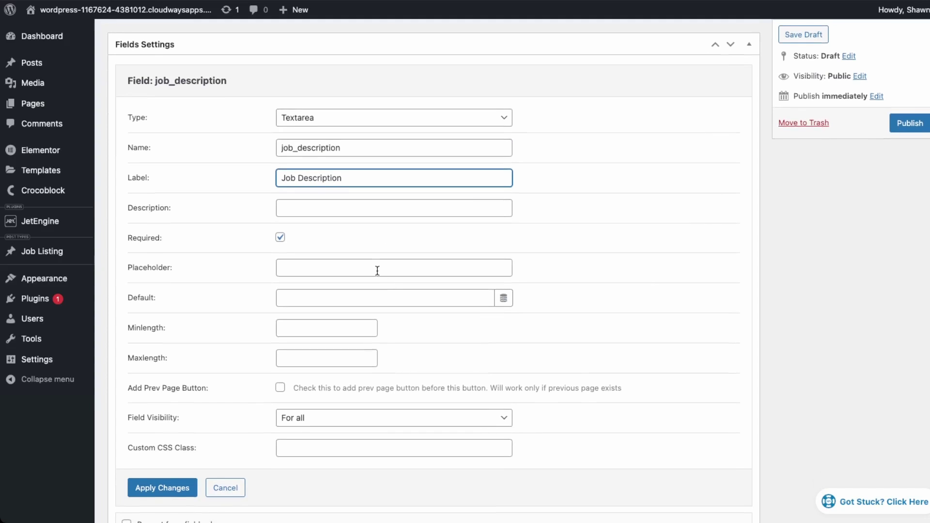
left_click(177, 339)
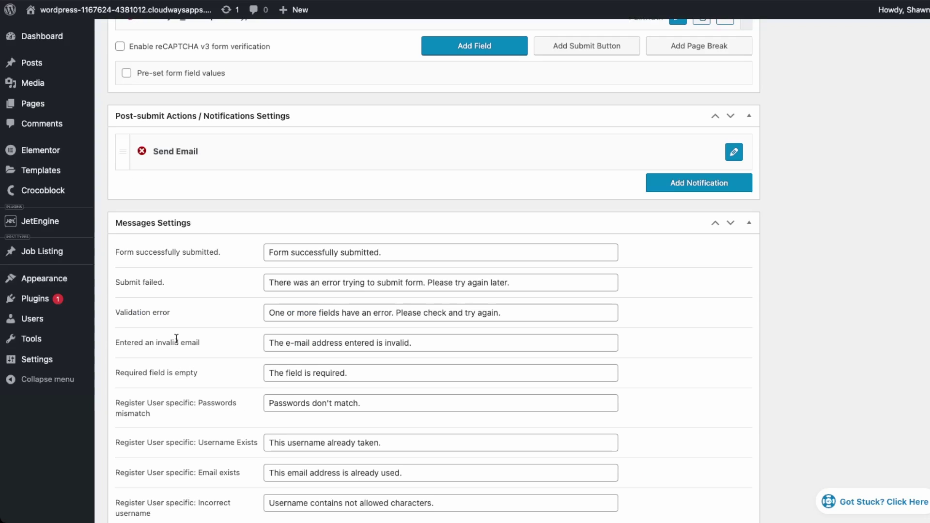
scroll(182, 329, "up", 3)
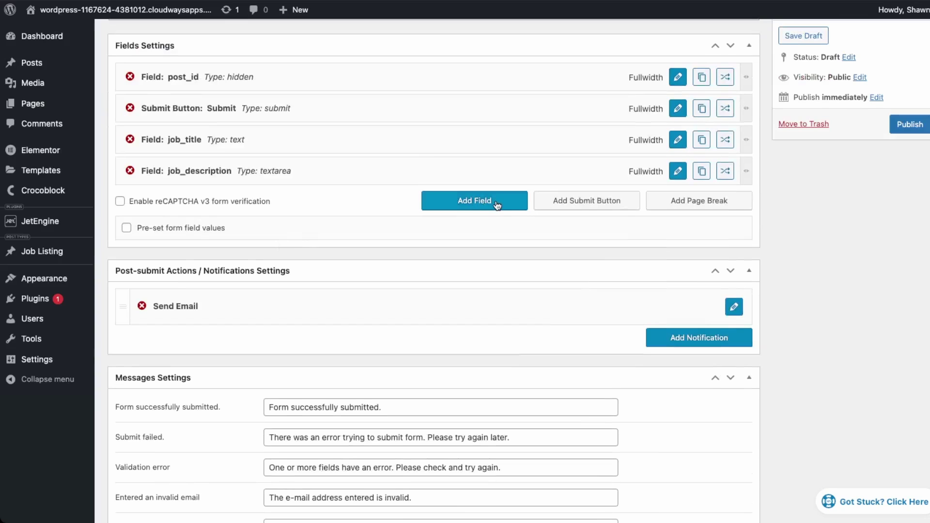
Add a text field named Job_location with the label "Job Location" to the form and apply the changes.
left_click(495, 204)
left_click(678, 202)
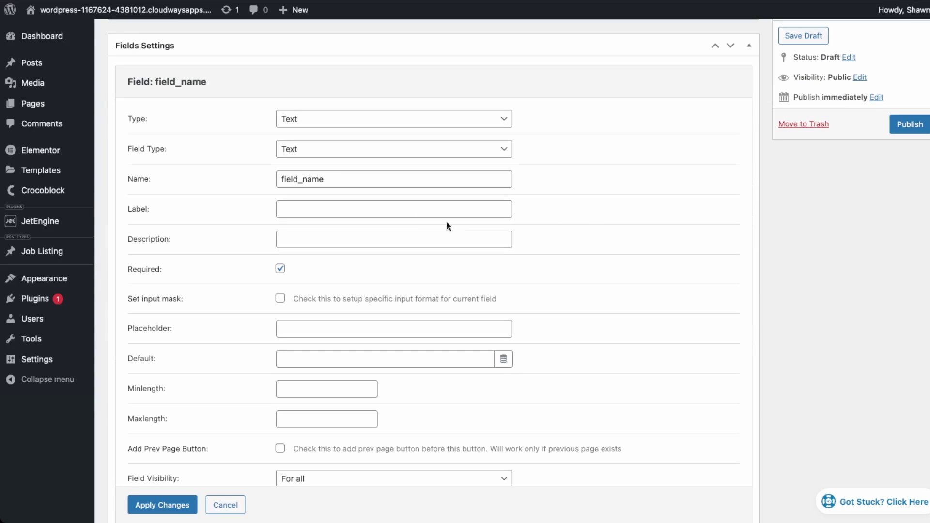
left_click_drag(331, 179, 197, 162)
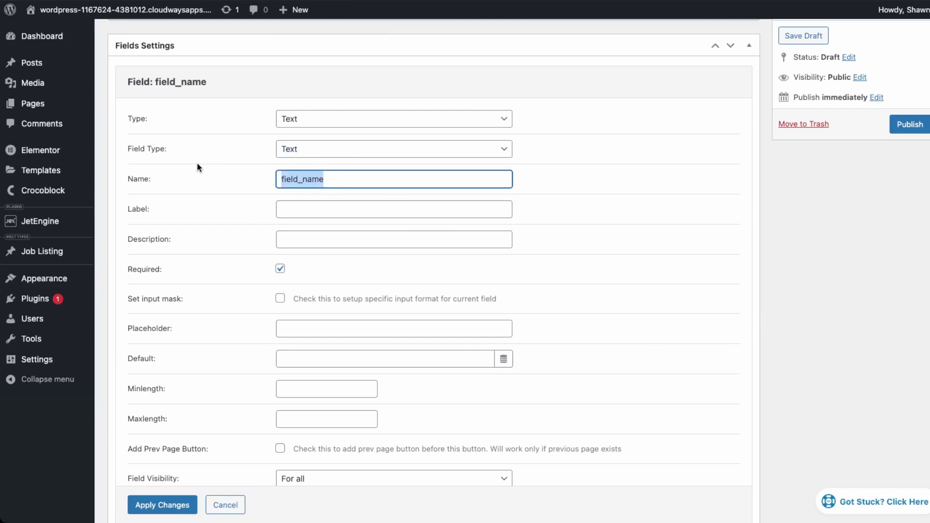
type("Job_loca")
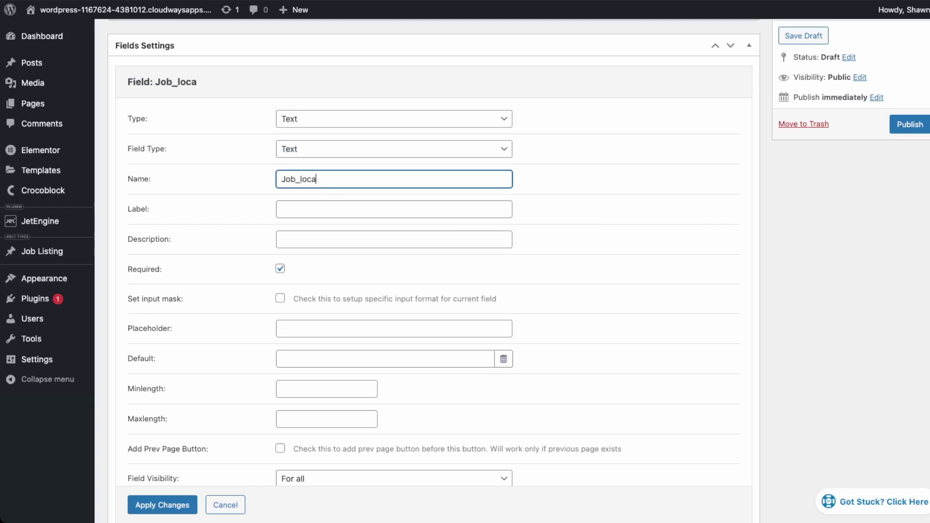
type("tion")
left_click(315, 209)
type("Job Location")
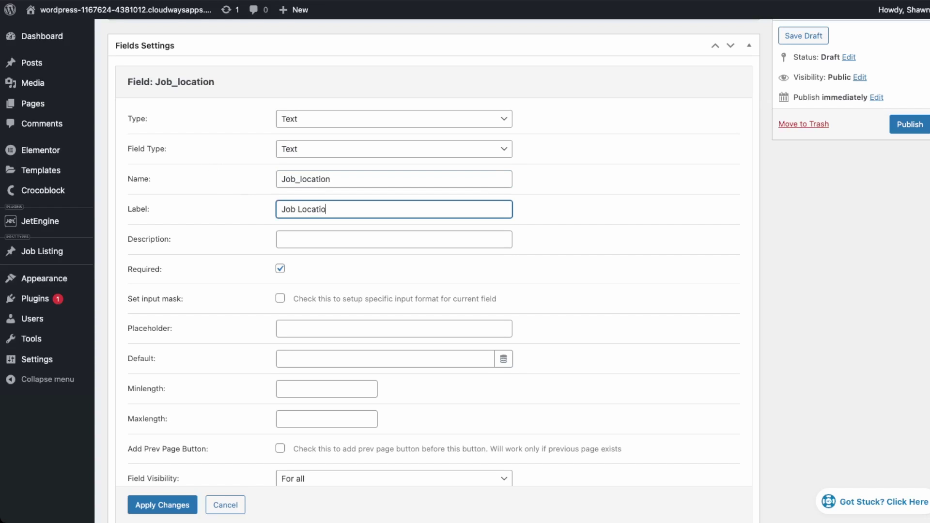
scroll(333, 342, "down", 3)
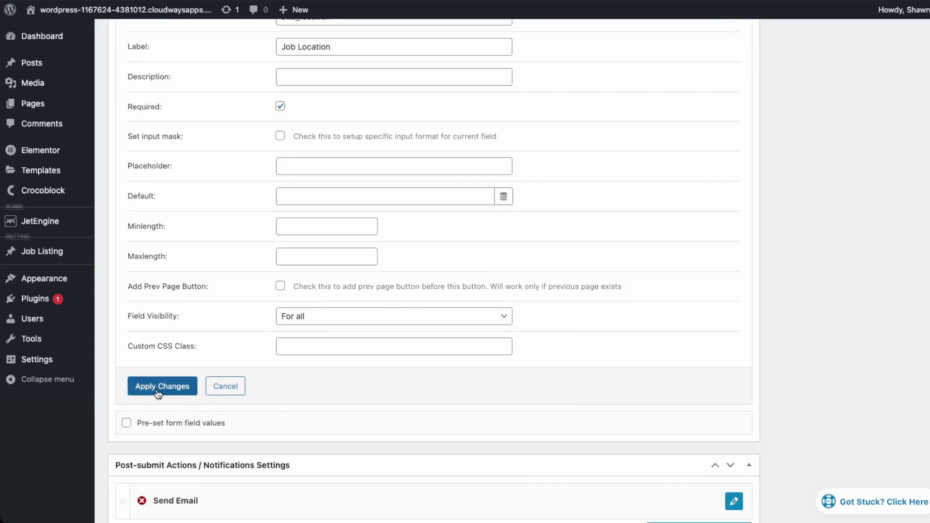
left_click(187, 386)
Add another text field named compensation to the form and apply the changes.
scroll(258, 202, "up", 4)
left_click(459, 276)
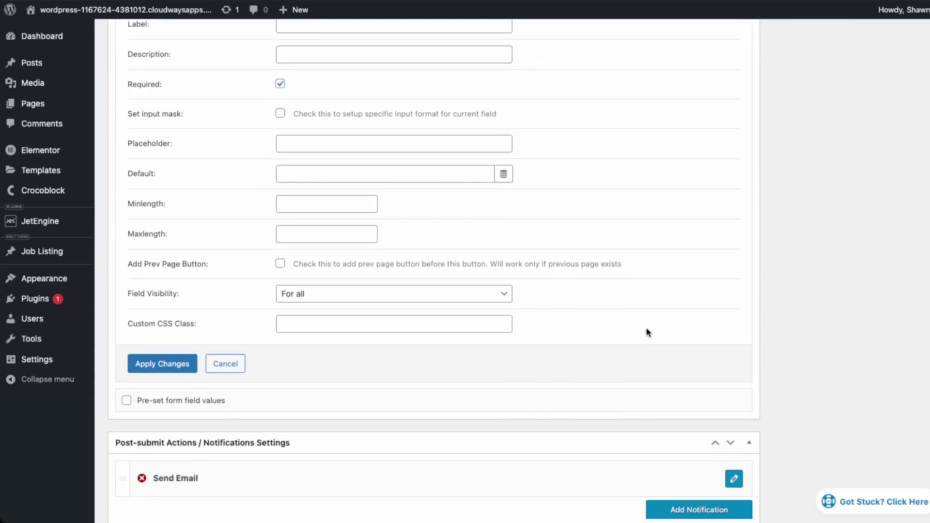
scroll(647, 328, "up", 3)
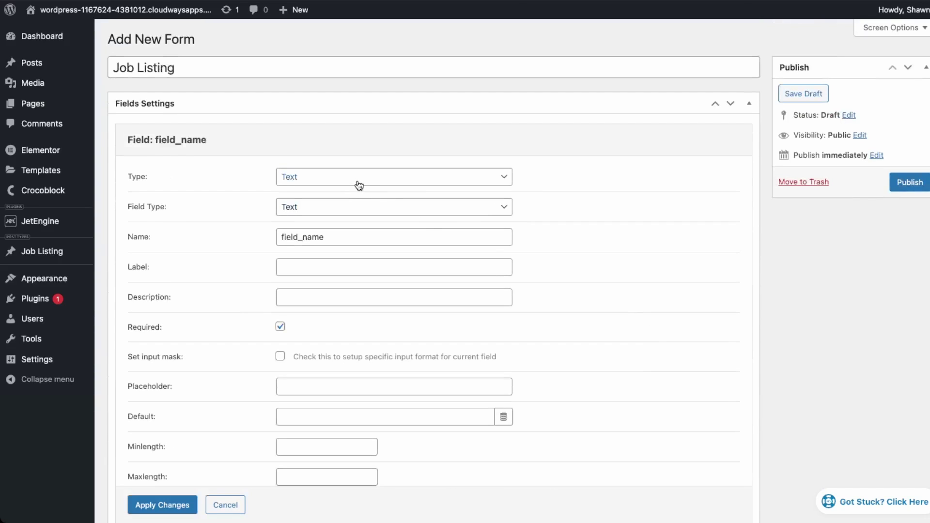
left_click(362, 237)
double_click(361, 238)
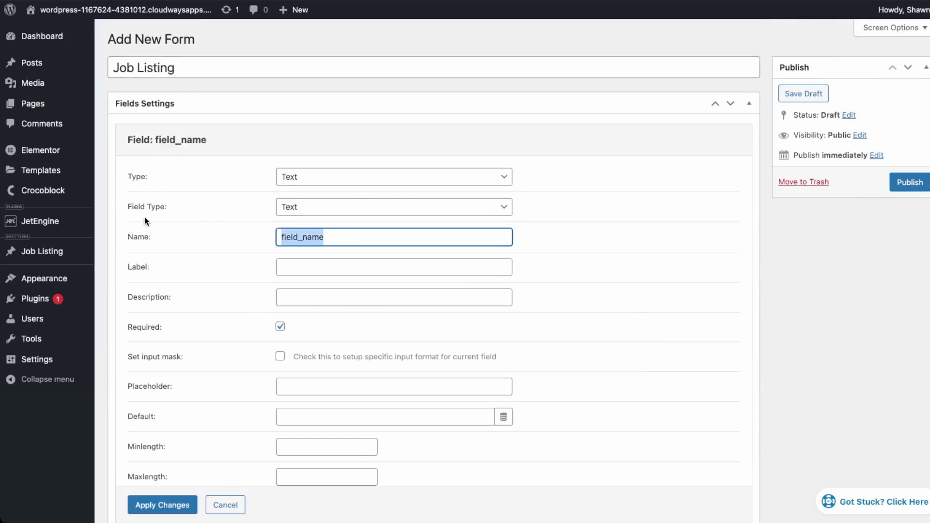
type("compensation")
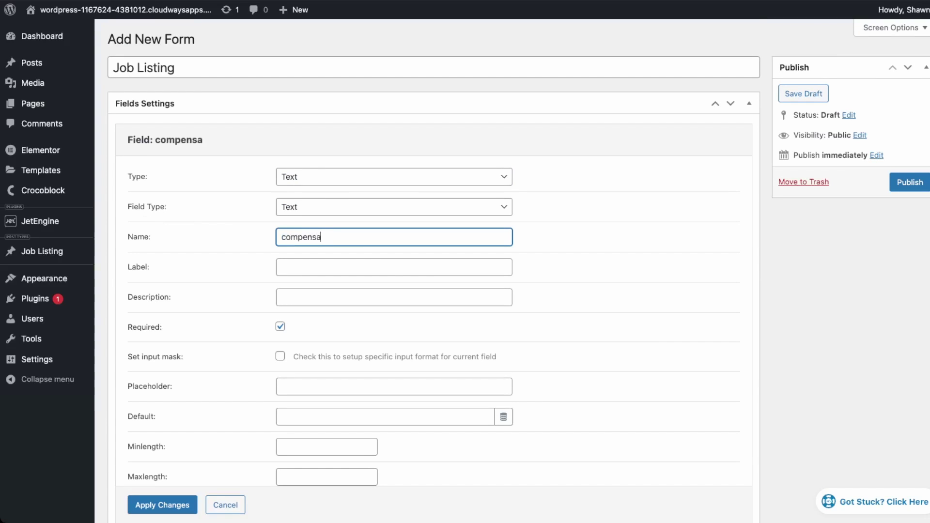
left_click(174, 506)
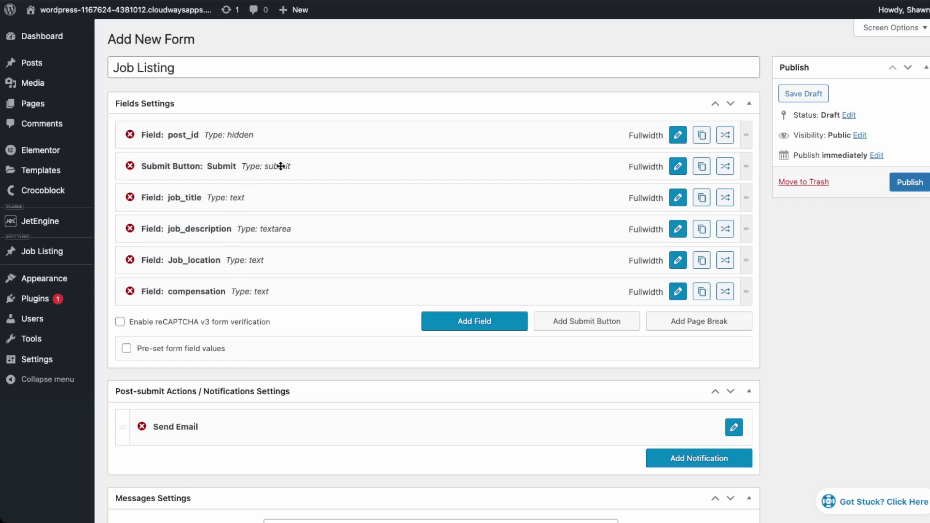
Move the Submit button below the compensation field and publish the form.
left_click_drag(585, 166, 581, 284)
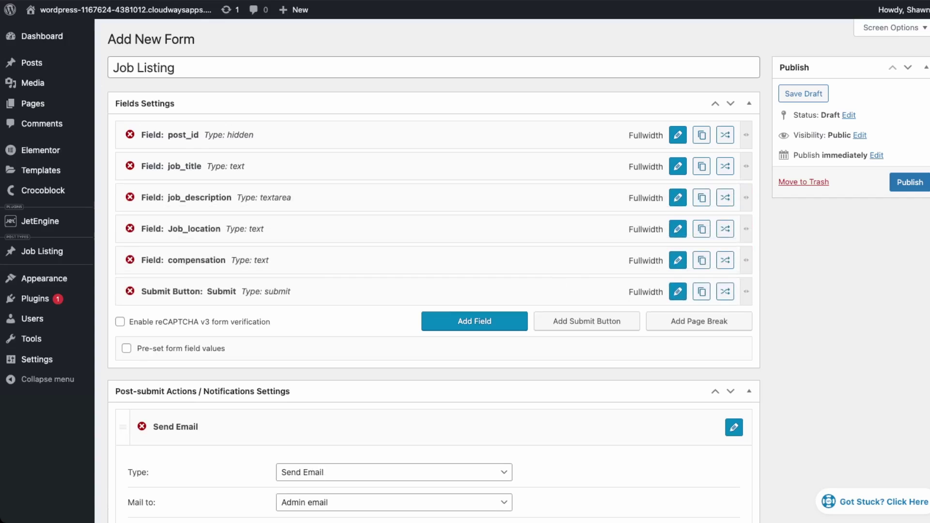
left_click(907, 184)
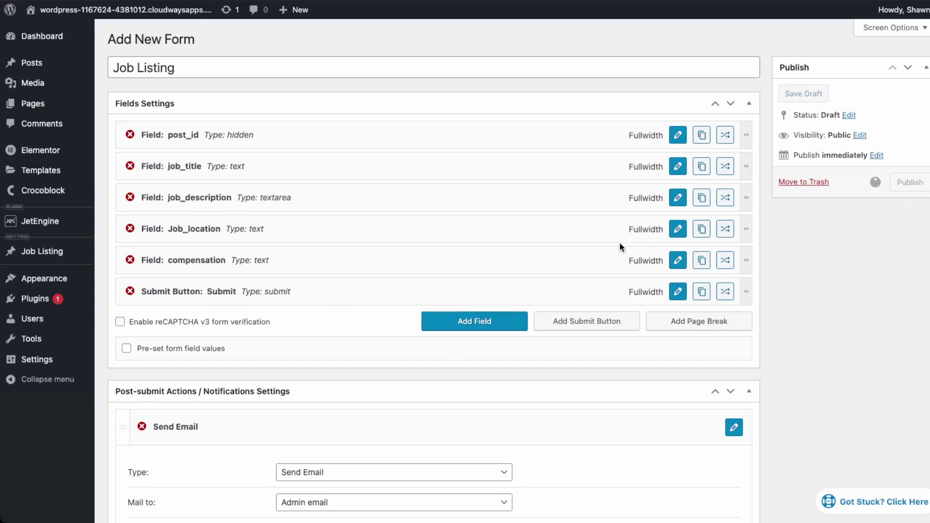
Edit the Send Email post-submit action and change its type to Insert/Update Post.
scroll(573, 418, "down", 2)
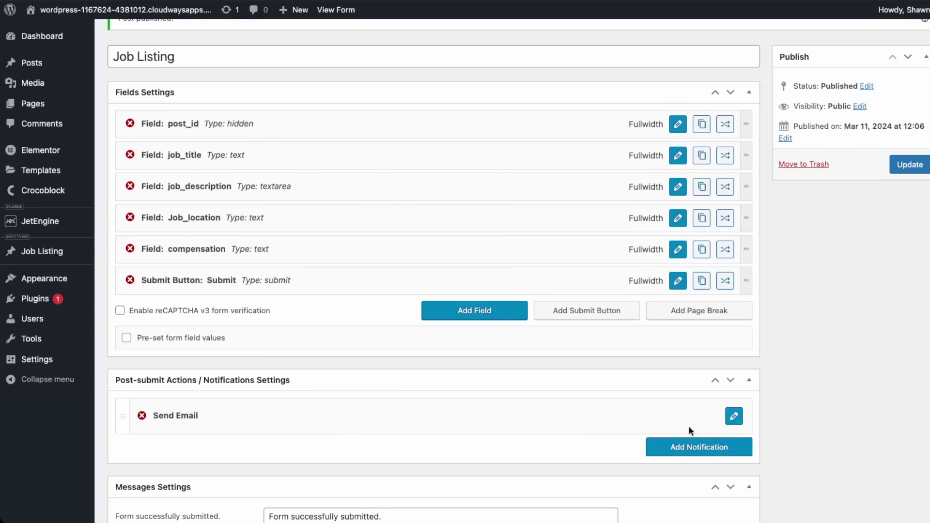
left_click(734, 416)
scroll(460, 371, "down", 3)
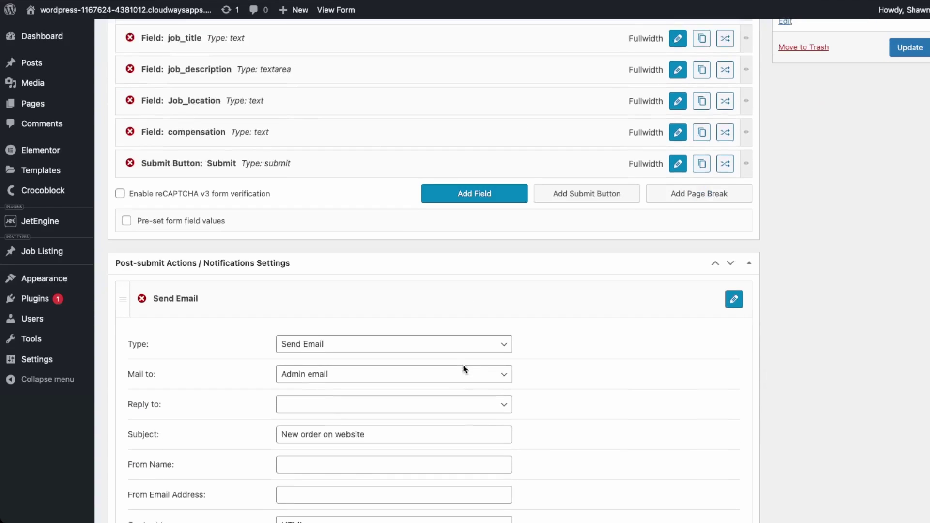
left_click(428, 333)
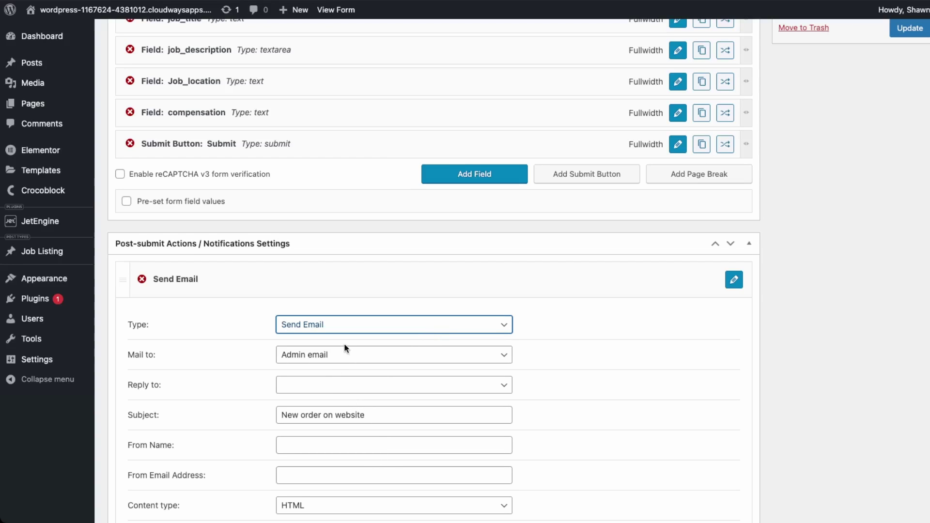
key("Down")
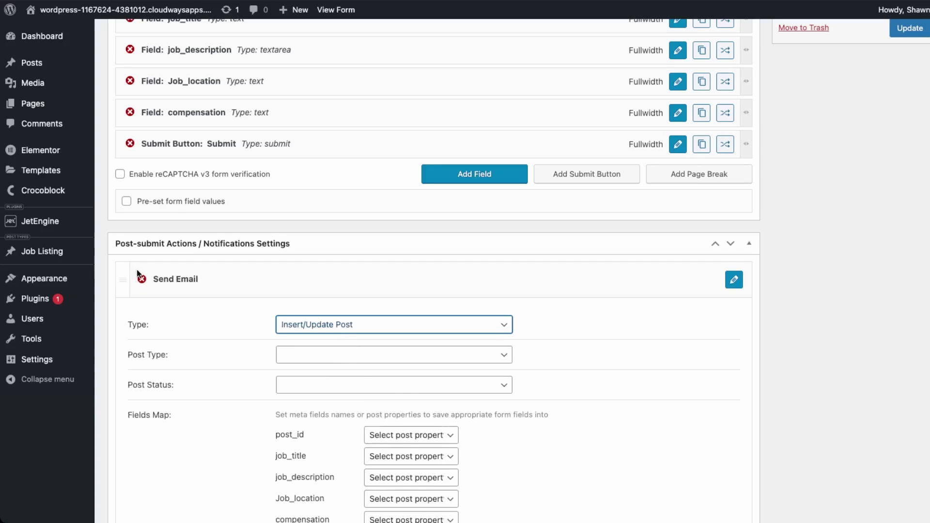
Set the post-submit action's post type to Job Listing and its post status to Published.
key("Tab")
scroll(356, 427, "down", 2)
key("Down")
key("Tab")
scroll(337, 388, "down", 2)
key("Down")
key("Down")
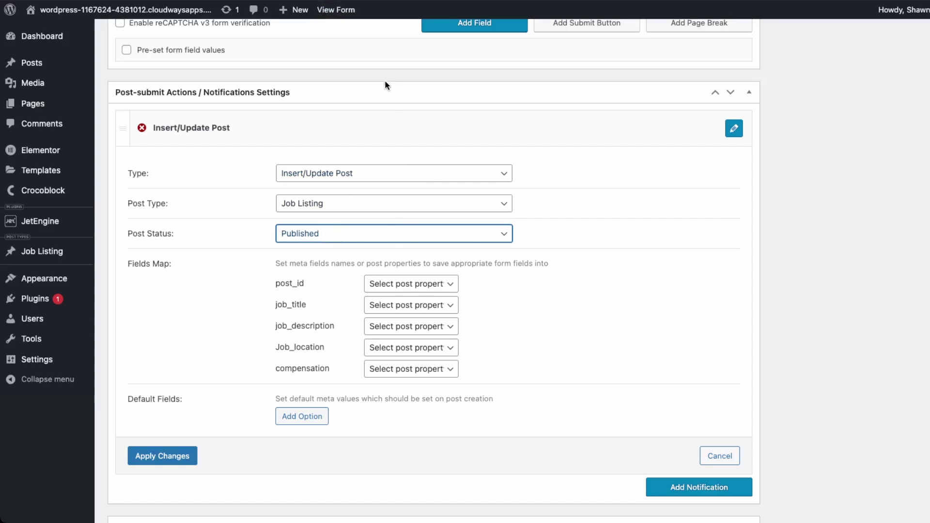
Rename the form as "New Job Listing".
scroll(315, 320, "up", 7)
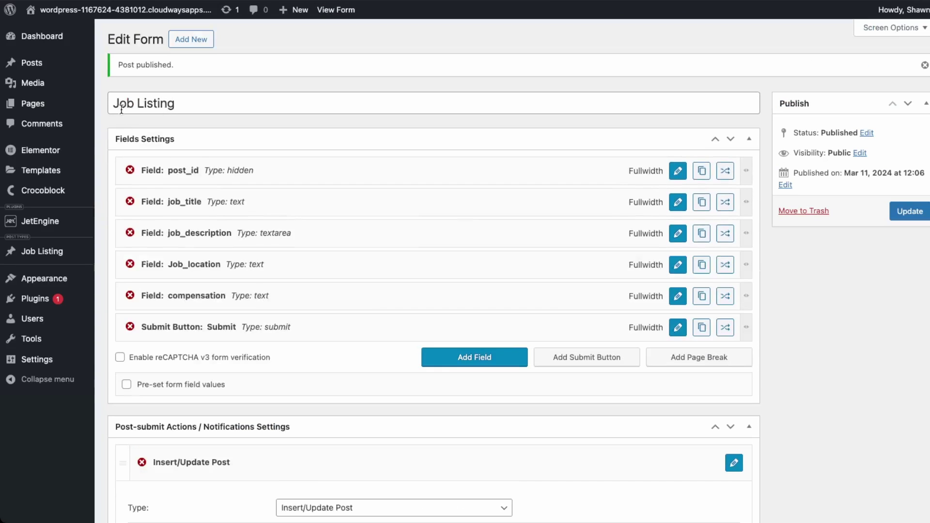
left_click(113, 103)
type("New")
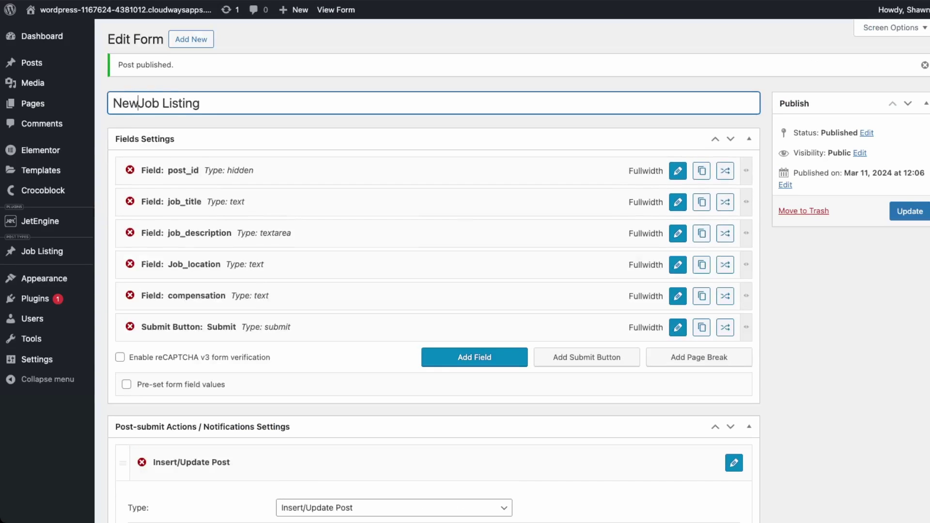
Map post_id to Post ID and the remaining fields to the Post Meta names job-title, job-description, job-location and compensation.
scroll(292, 275, "down", 7)
scroll(292, 276, "up", 1)
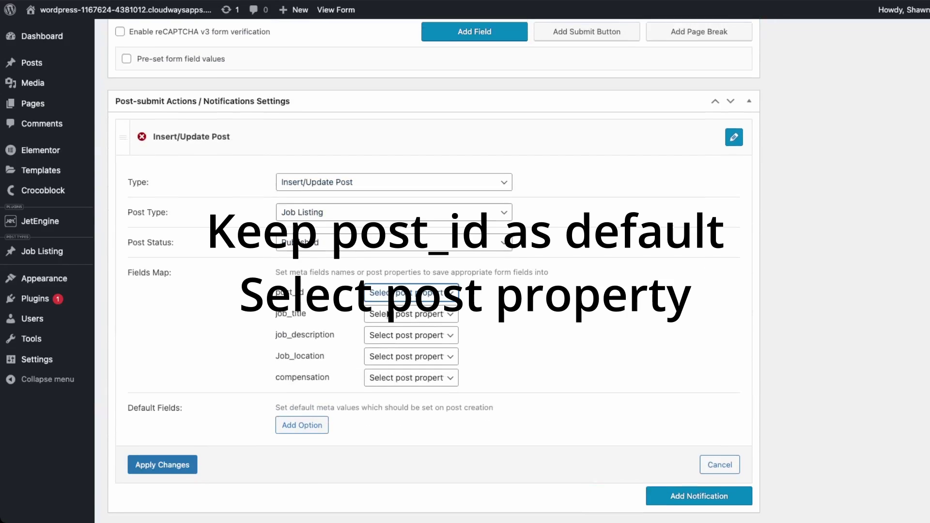
left_click(411, 293)
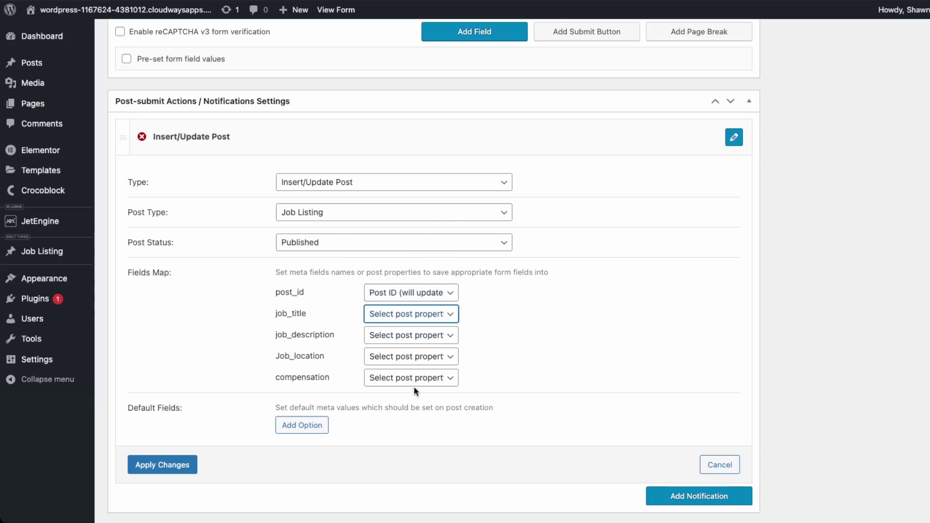
left_click(405, 435)
left_click(515, 310)
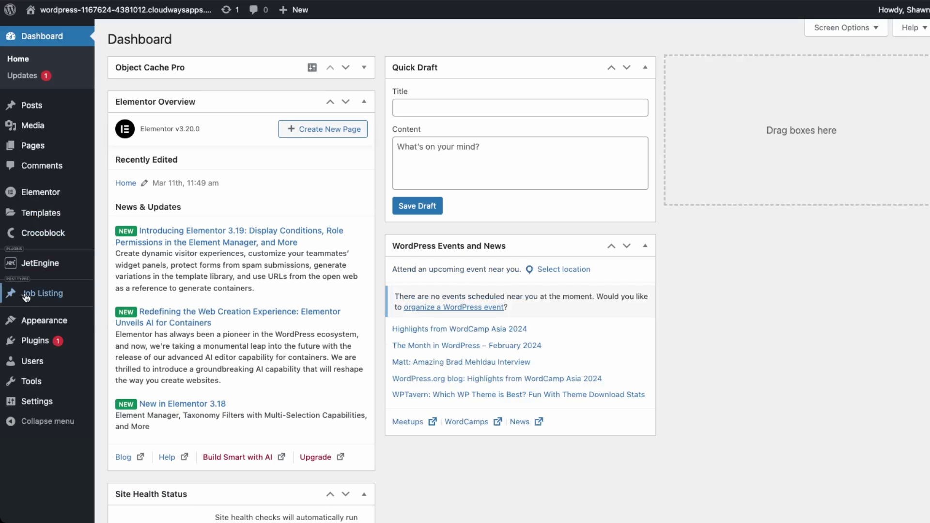
mouse_move(73, 293)
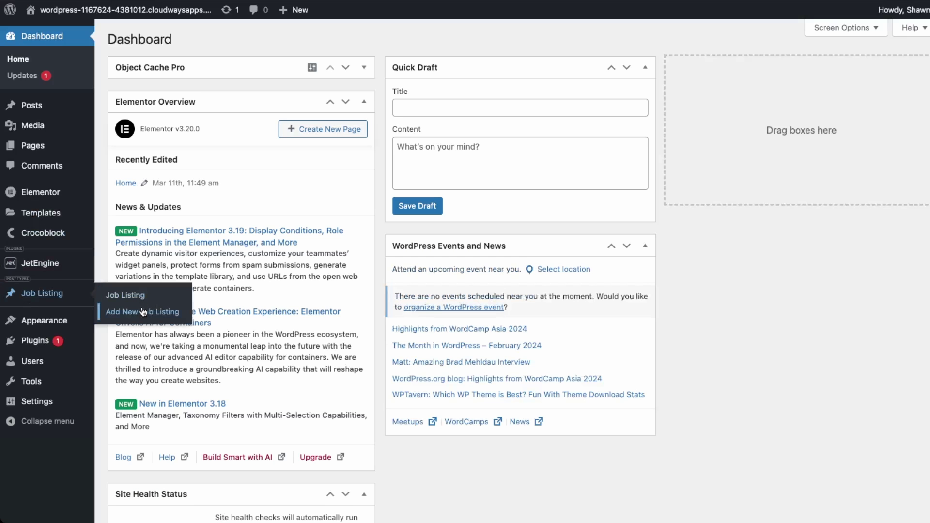
left_click(144, 312)
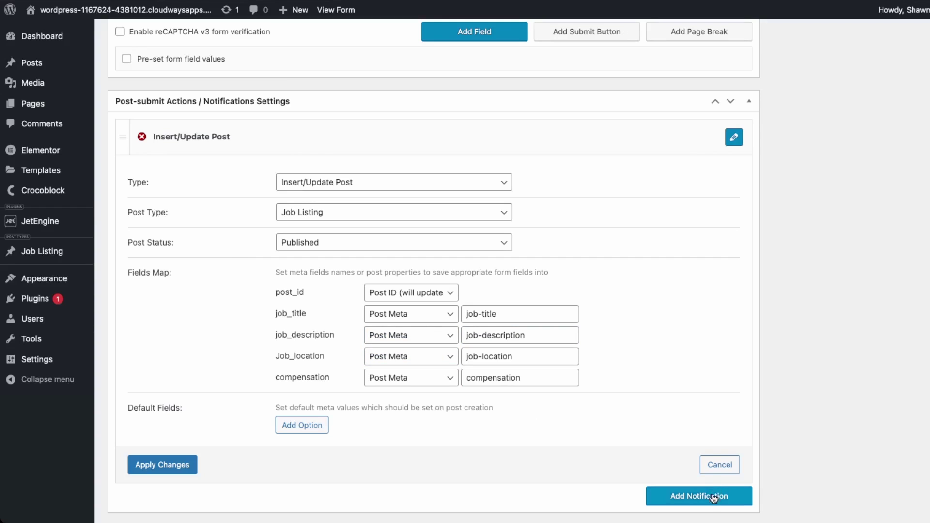
Apply the changes to the Insert/Update Post action and update the form.
scroll(537, 396, "down", 2)
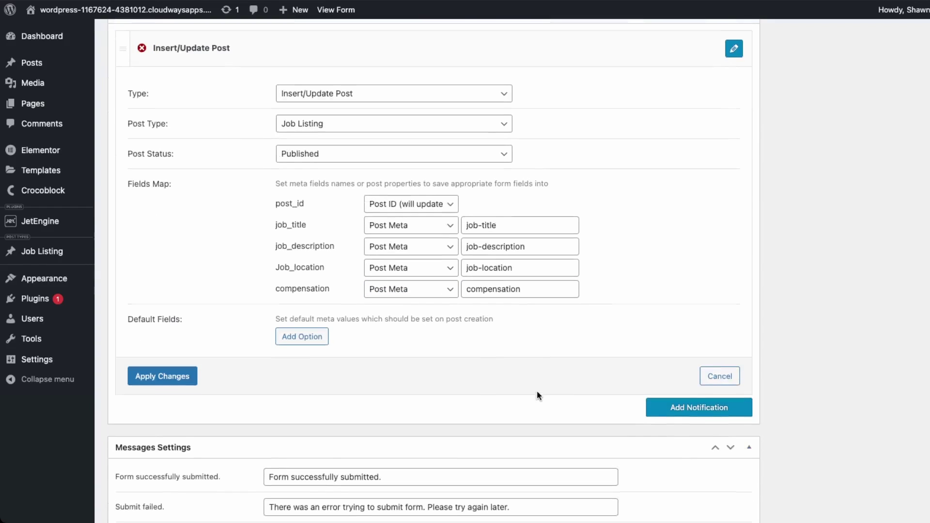
left_click(163, 377)
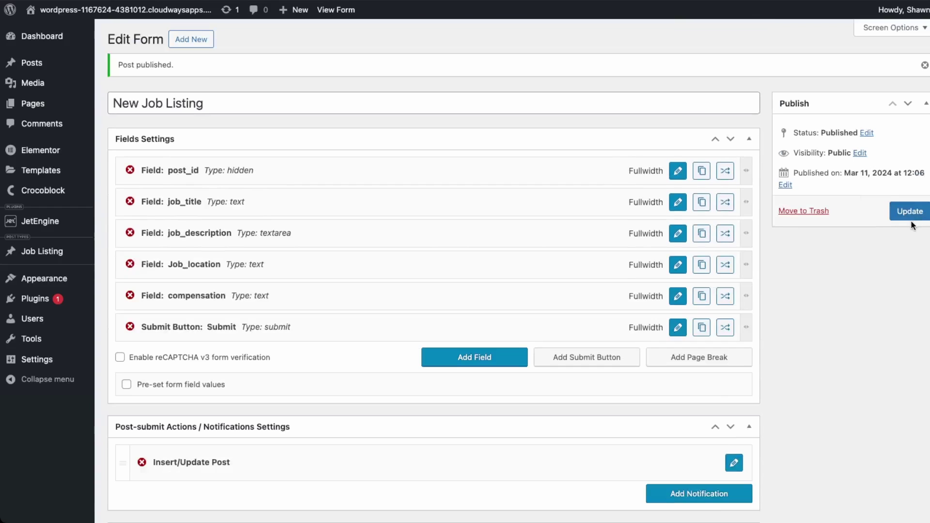
scroll(519, 407, "down", 4)
scroll(480, 436, "down", 8)
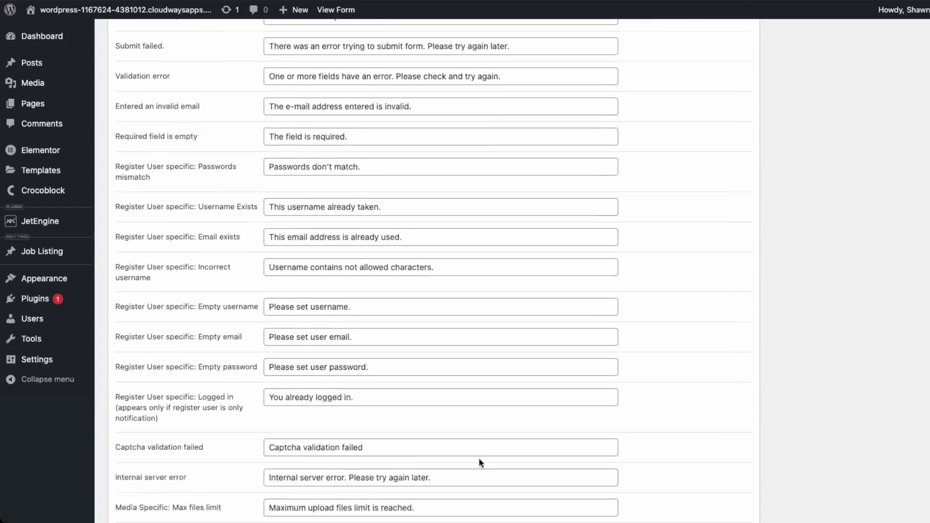
scroll(479, 458, "up", 12)
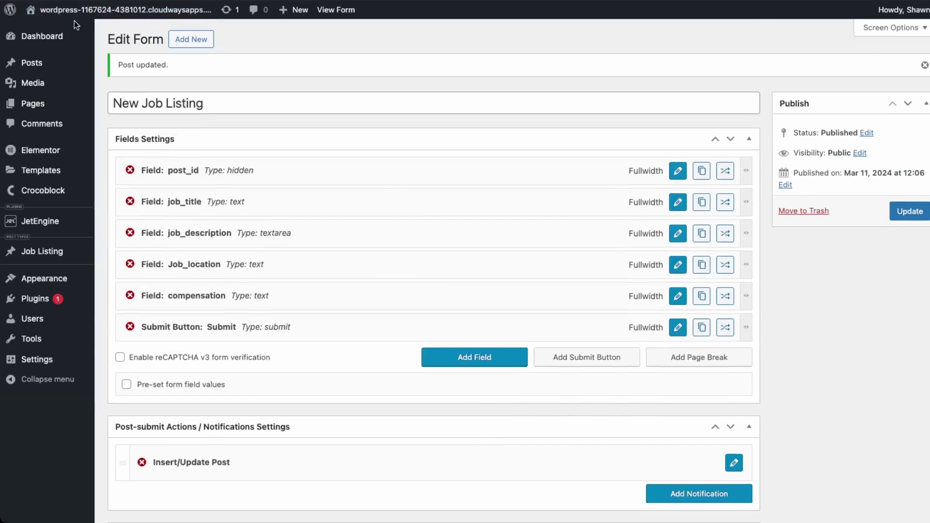
Open the Home page in Elementor and add a Form widget below the job listings.
mouse_move(48, 104)
left_click(128, 105)
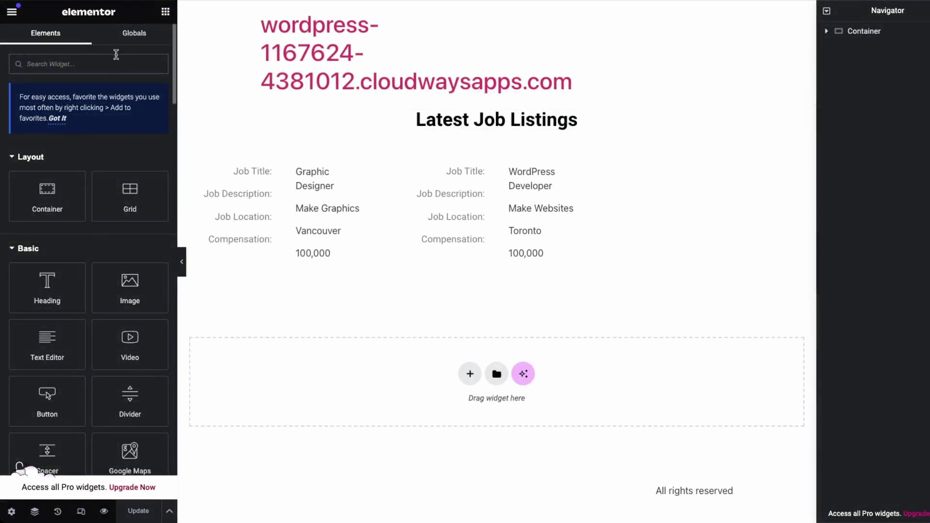
scroll(126, 242, "down", 20)
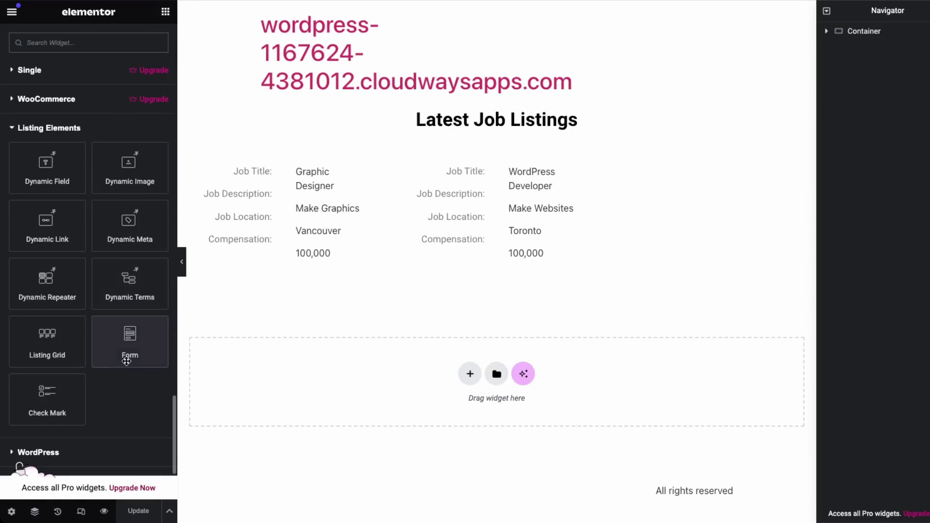
left_click(127, 361)
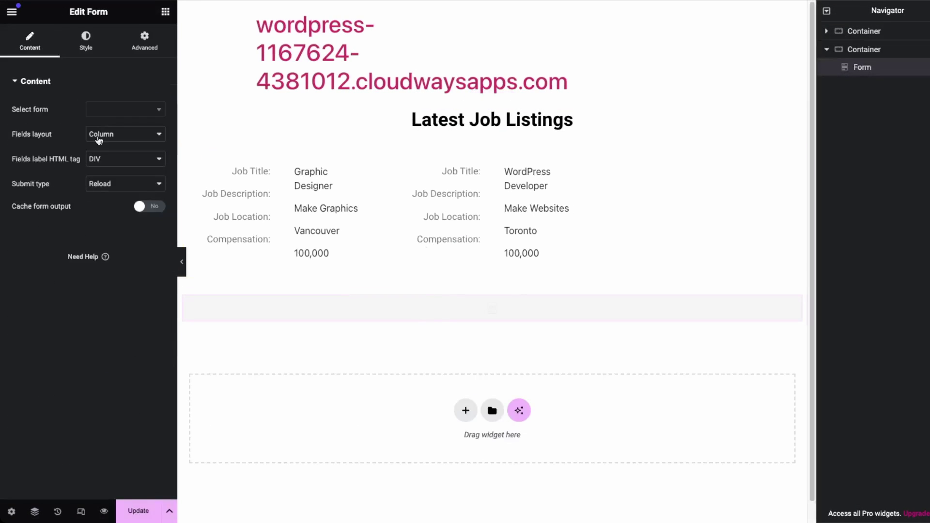
Select New Job Listing as the form shown by the Form widget.
left_click(109, 110)
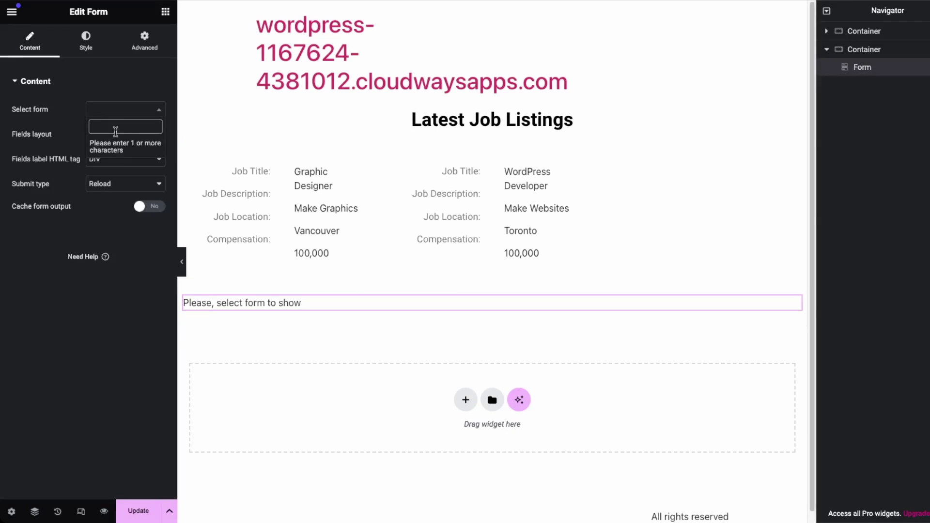
type("new")
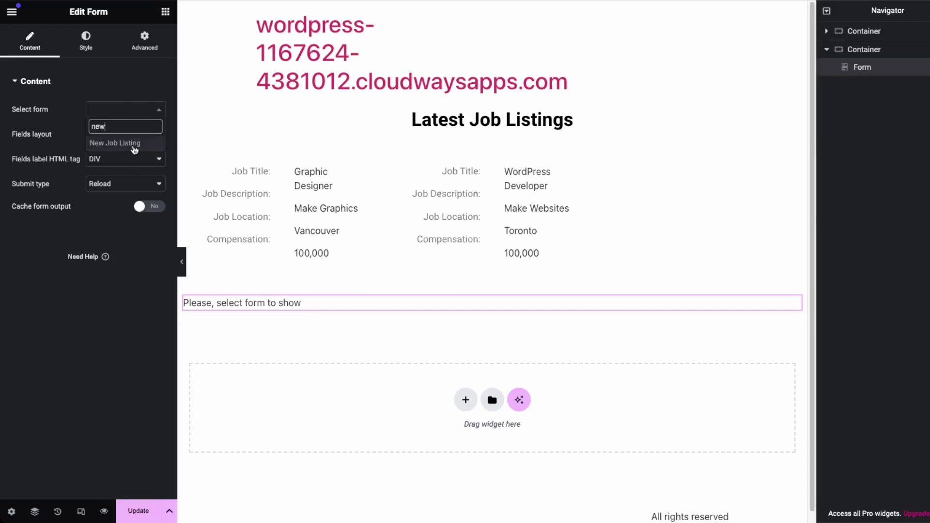
left_click(129, 144)
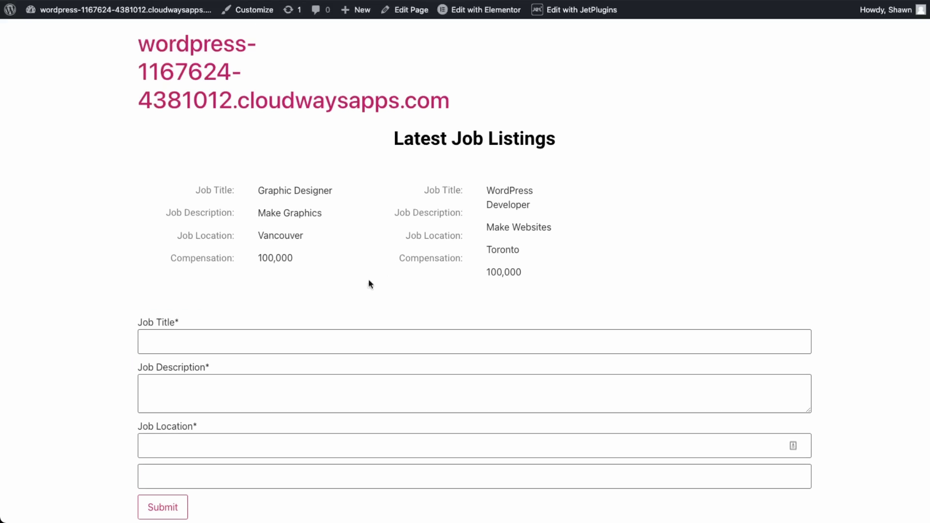
Submit a job through the form with title Marketing Manager, description In charge of marketing, location Toronto and Compensation in the unlabelled field.
left_click(246, 300)
type("Marketing mana")
key("Tab")
type("In c")
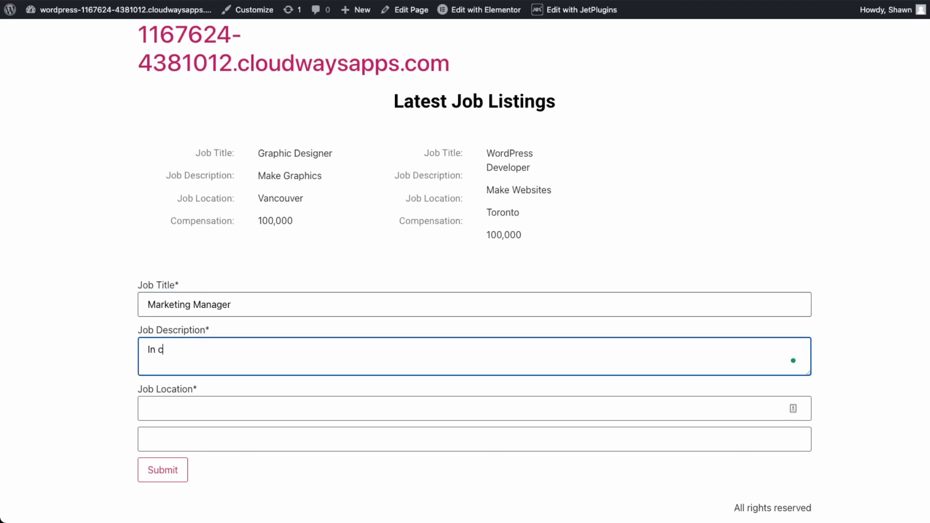
type("harge of marketing")
key("Tab")
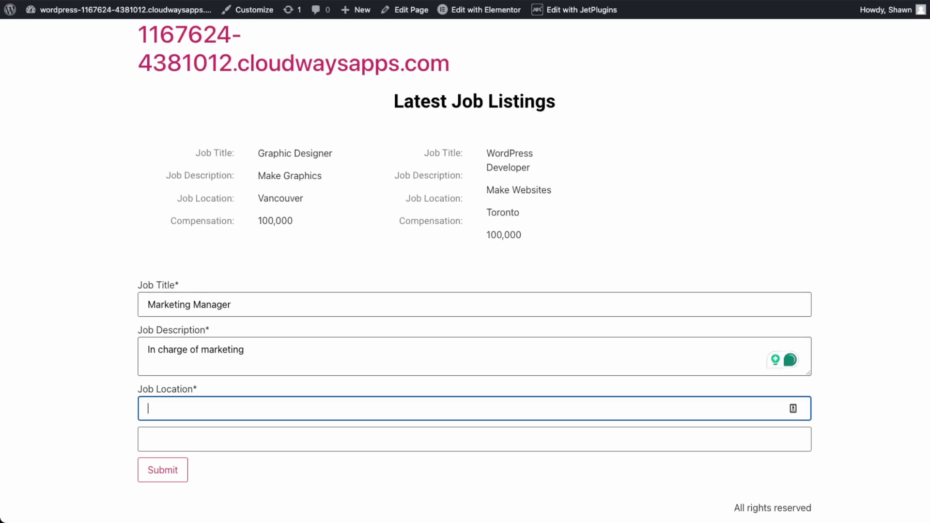
type("Toronto")
key("Tab")
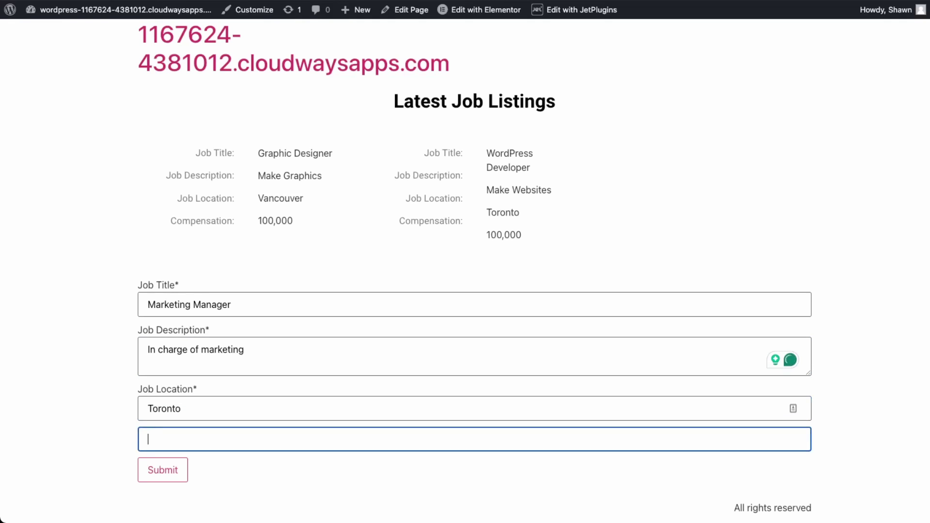
scroll(169, 344, "down", 1)
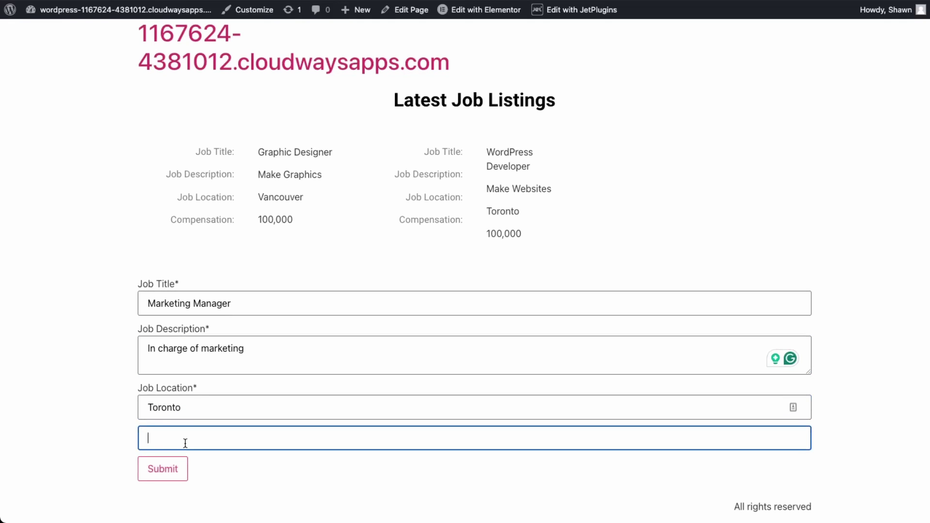
type("Compensation")
left_click(163, 469)
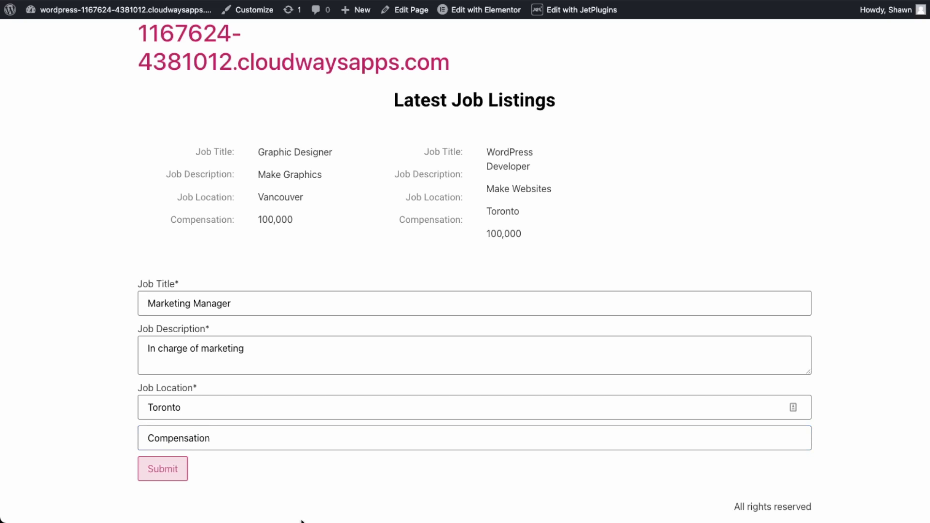
Examine the submitted Marketing Manager entry among the latest job listings and check its four field values.
left_click_drag(453, 194, 664, 254)
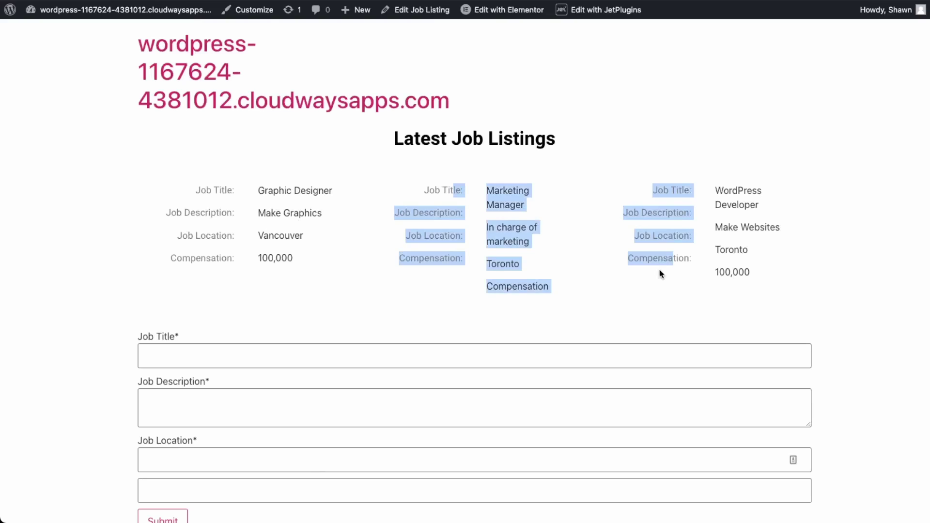
left_click(641, 292)
scroll(581, 271, "down", 2)
left_click_drag(518, 237, 550, 236)
left_click_drag(473, 240, 619, 241)
left_click(618, 241)
left_click_drag(497, 179, 603, 203)
left_click(602, 204)
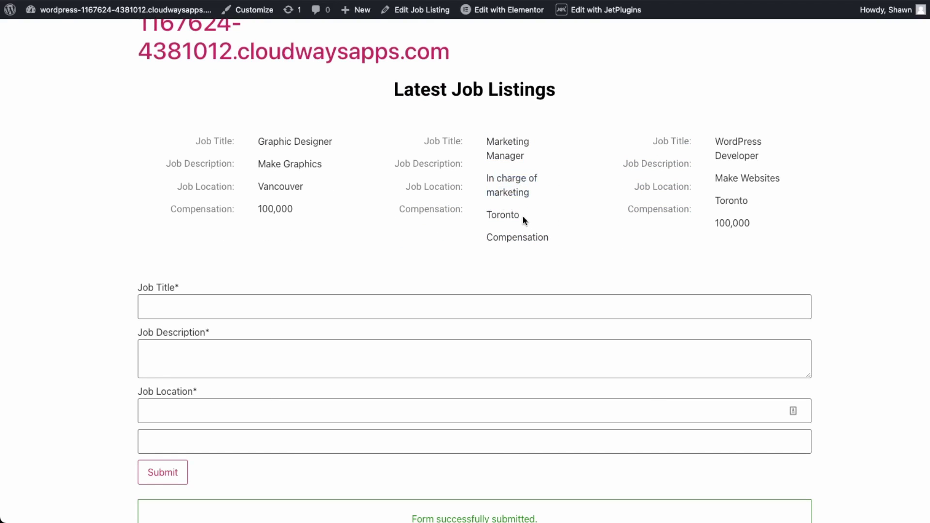
Return to the dashboard and open the New Job Listing form in JetEngine for editing.
mouse_move(116, 9)
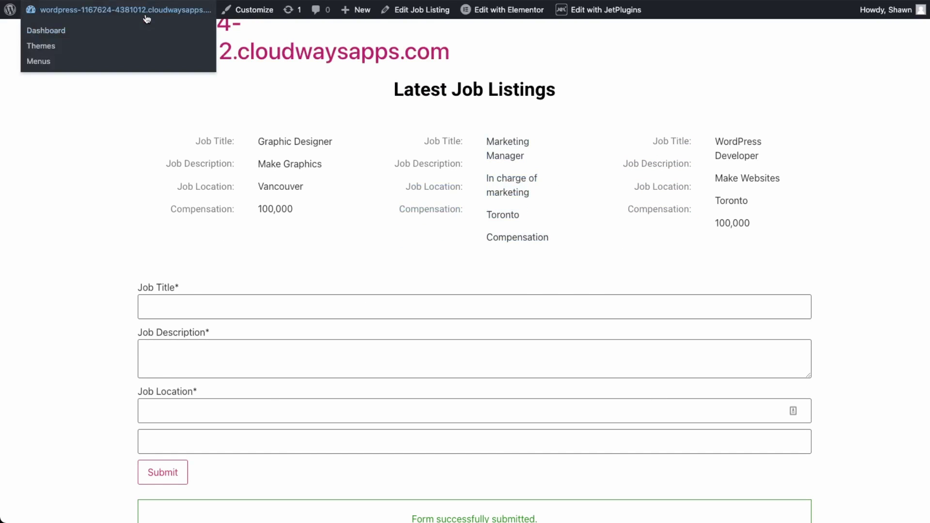
left_click(52, 33)
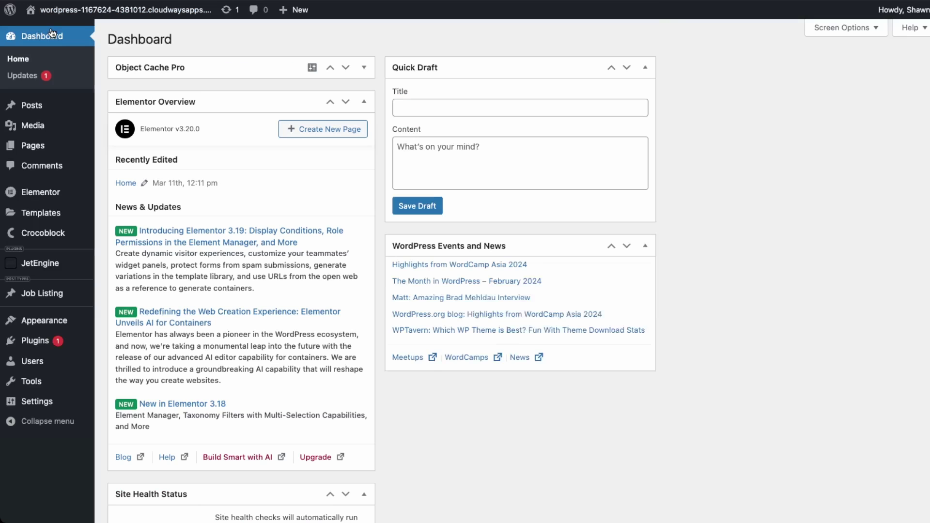
mouse_move(46, 275)
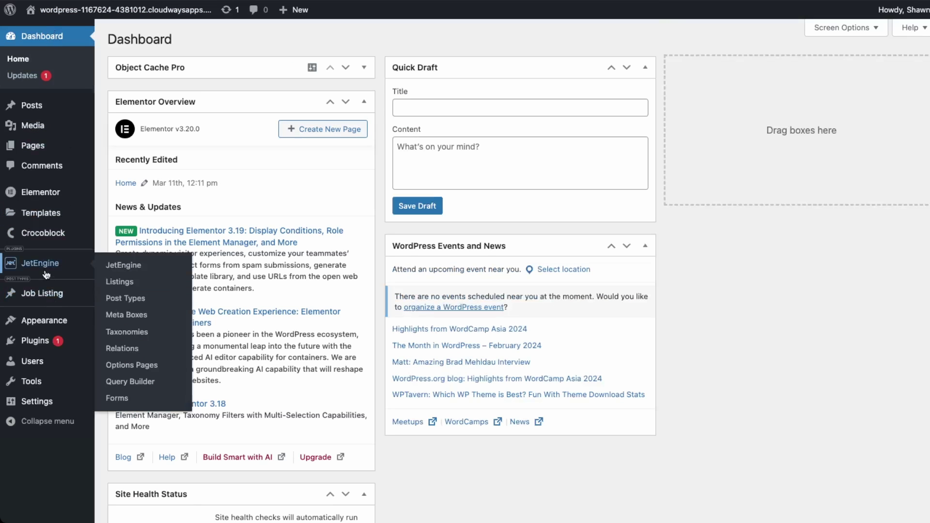
left_click(122, 400)
left_click(138, 129)
Set the compensation field's label to Compensation, apply the changes and update the form.
left_click(677, 259)
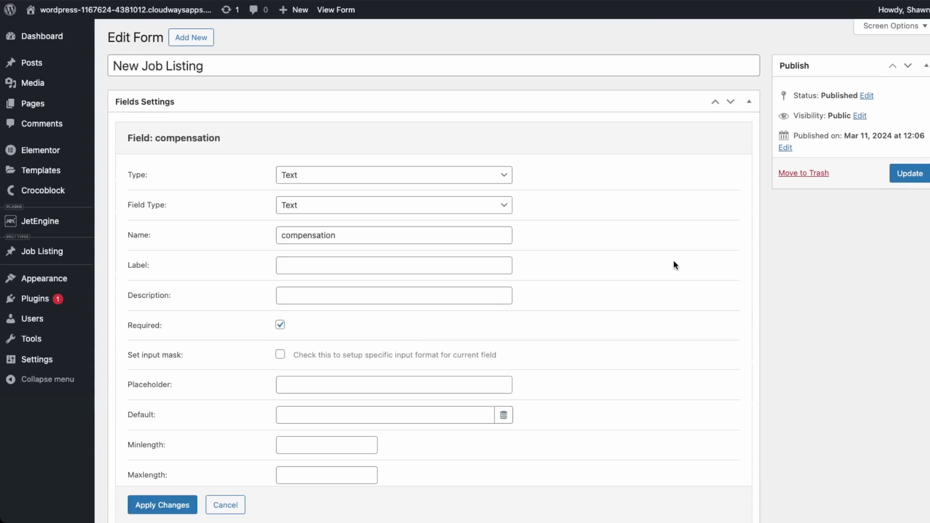
left_click(333, 260)
type("Compensation")
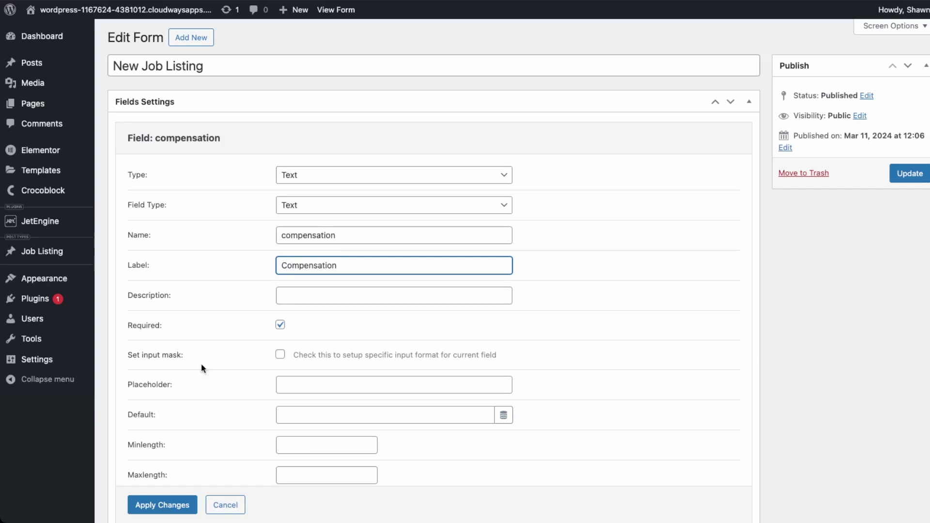
left_click(160, 506)
left_click(915, 175)
View all Job Listing posts and open the Home front page entry for editing.
mouse_move(50, 178)
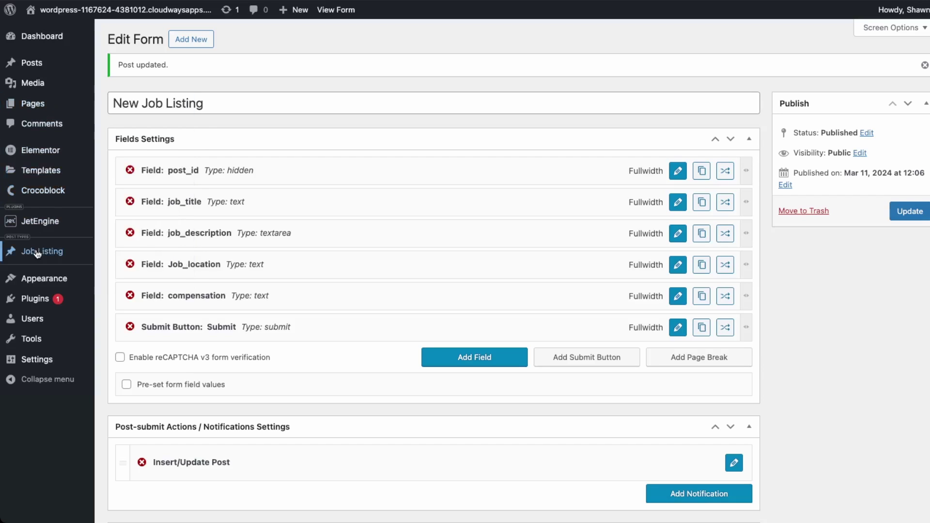
mouse_move(37, 255)
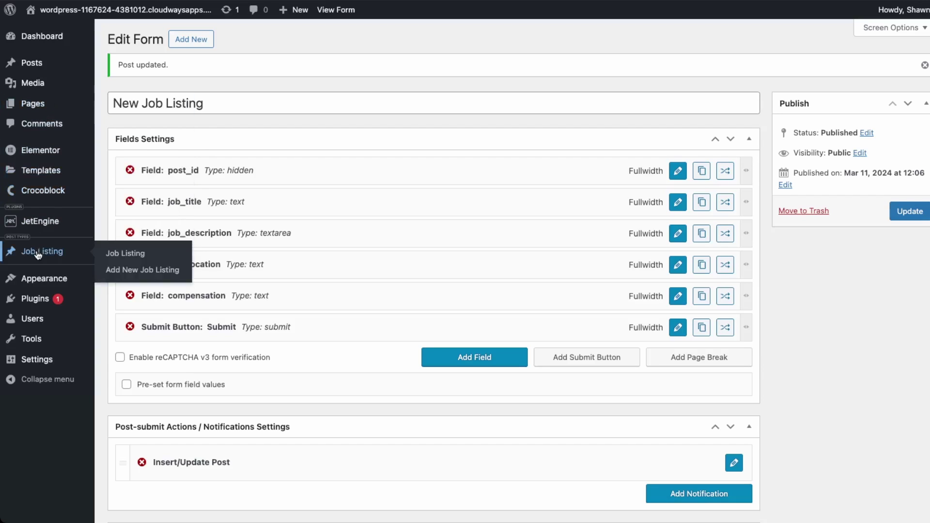
left_click(114, 259)
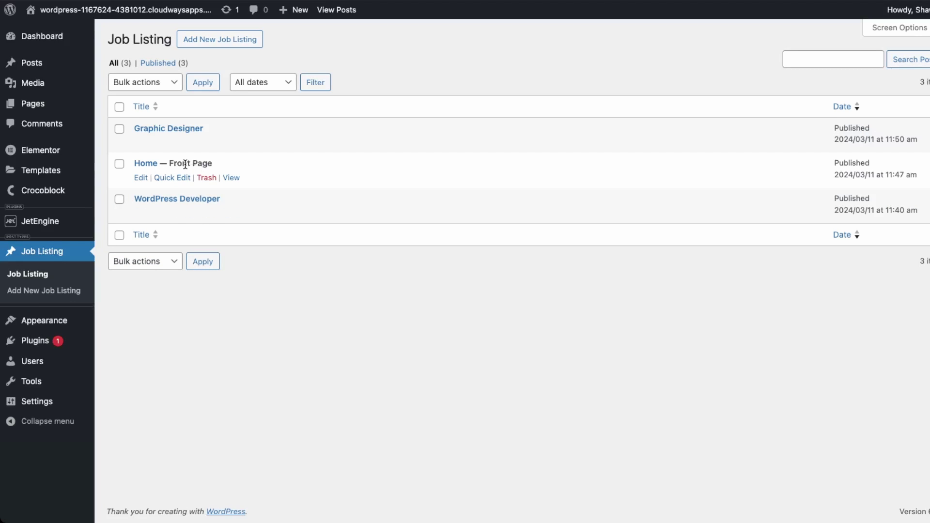
left_click(144, 180)
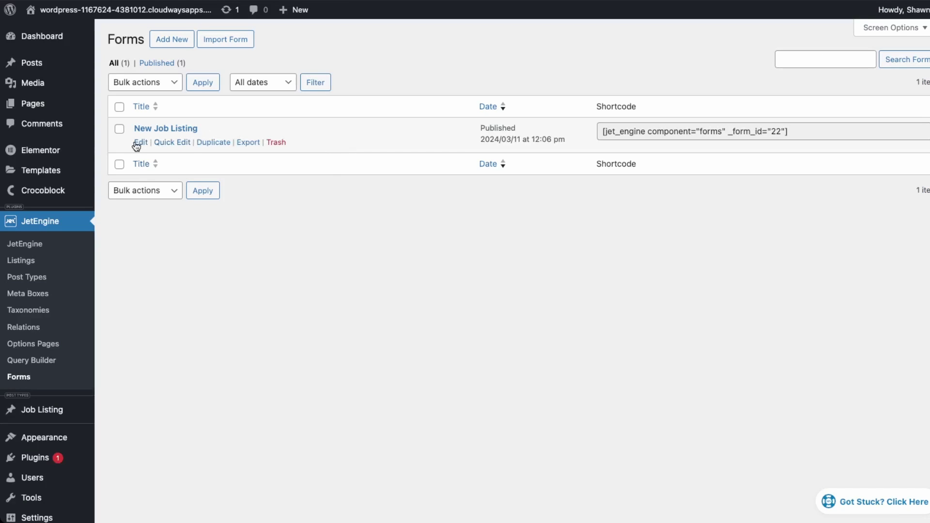
Open the New Job Listing form for editing and expand the settings of its Insert/Update Post action.
left_click(139, 147)
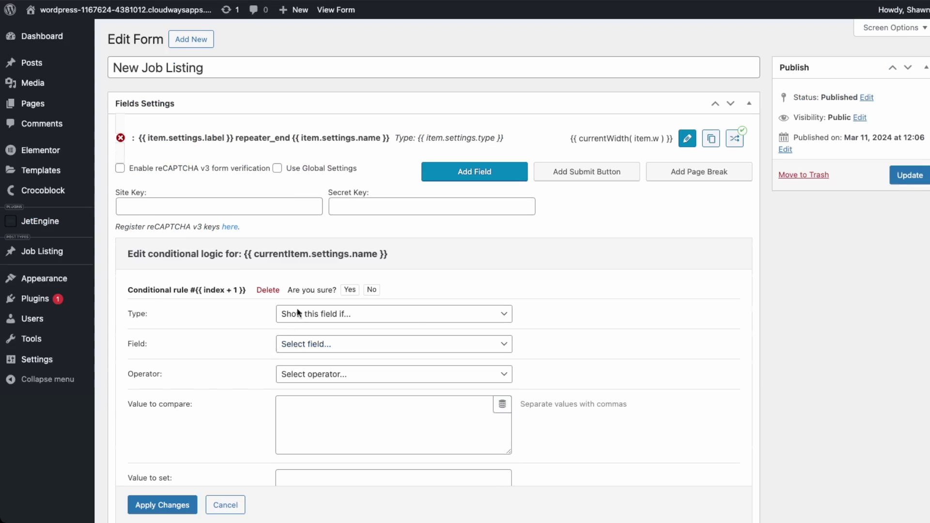
scroll(319, 393, "down", 2)
scroll(260, 377, "up", 4)
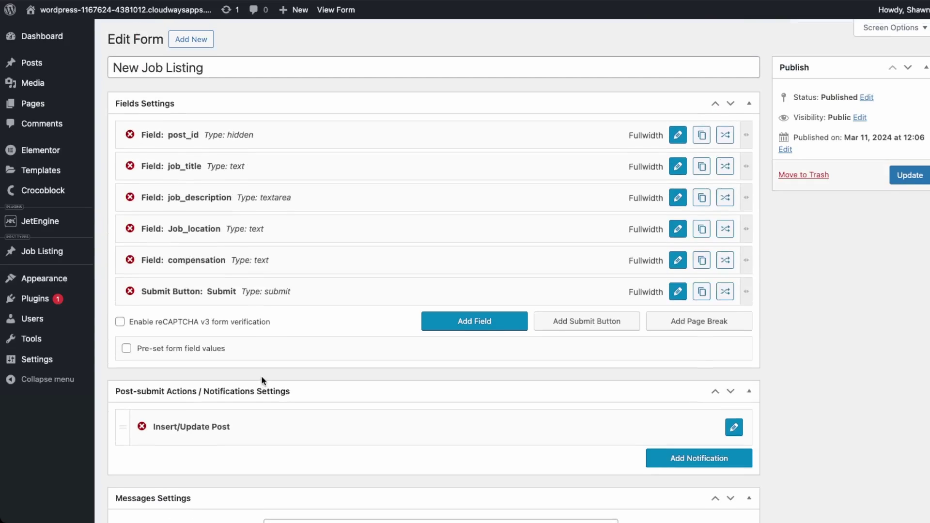
scroll(260, 376, "down", 5)
scroll(261, 376, "down", 4)
scroll(263, 374, "up", 10)
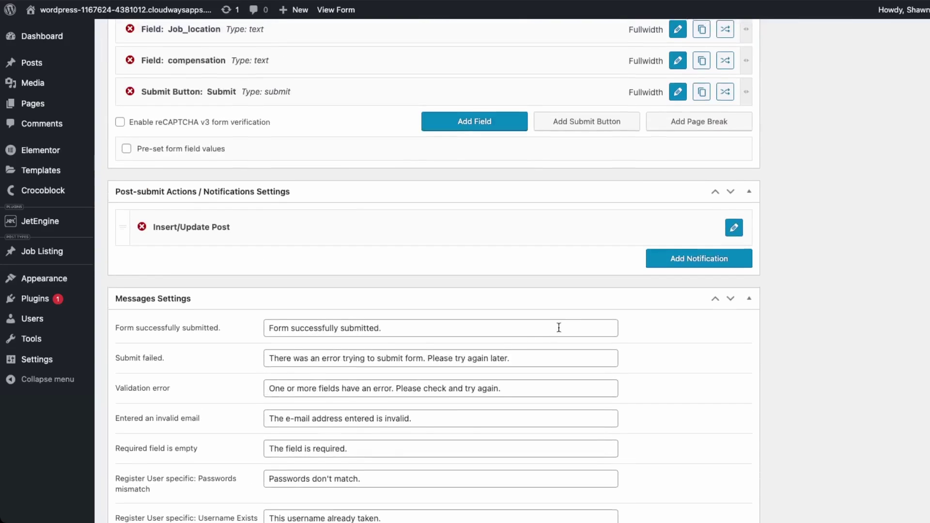
left_click(734, 383)
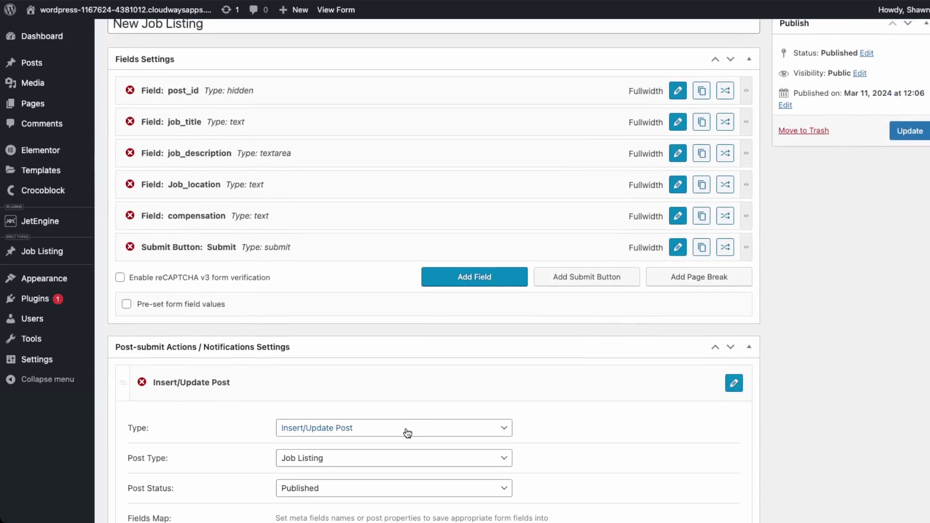
Reset the post_id mapping to the empty post property choice, apply the action's changes and update the form.
scroll(409, 429, "down", 3)
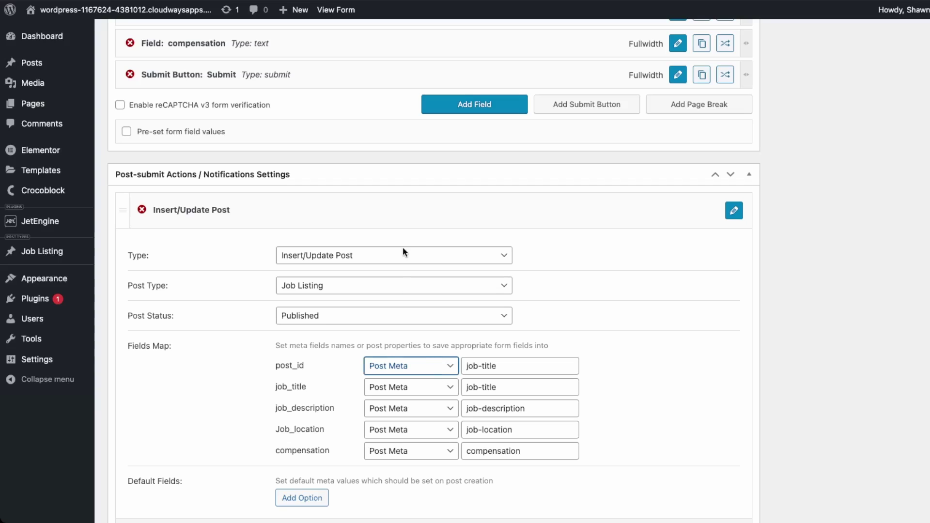
left_click(411, 366)
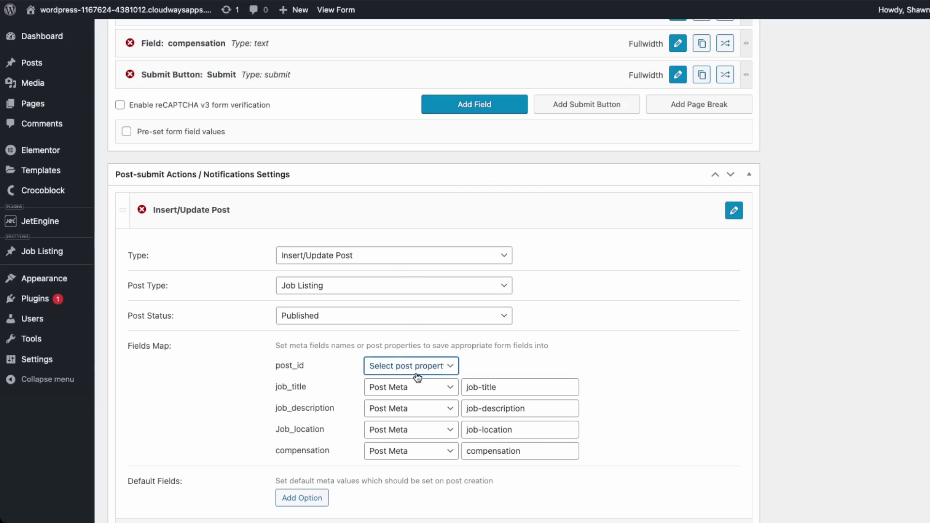
scroll(337, 446, "down", 3)
left_click(162, 386)
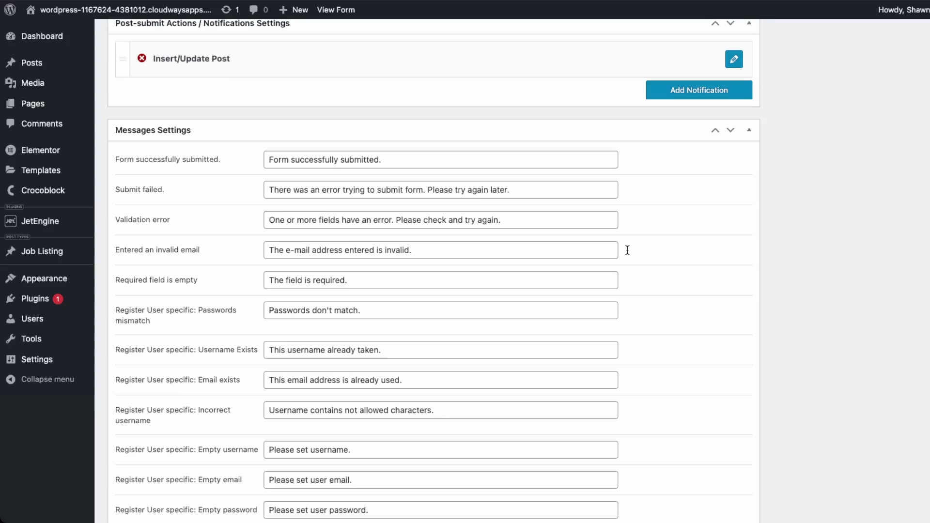
scroll(781, 169, "up", 5)
left_click(911, 64)
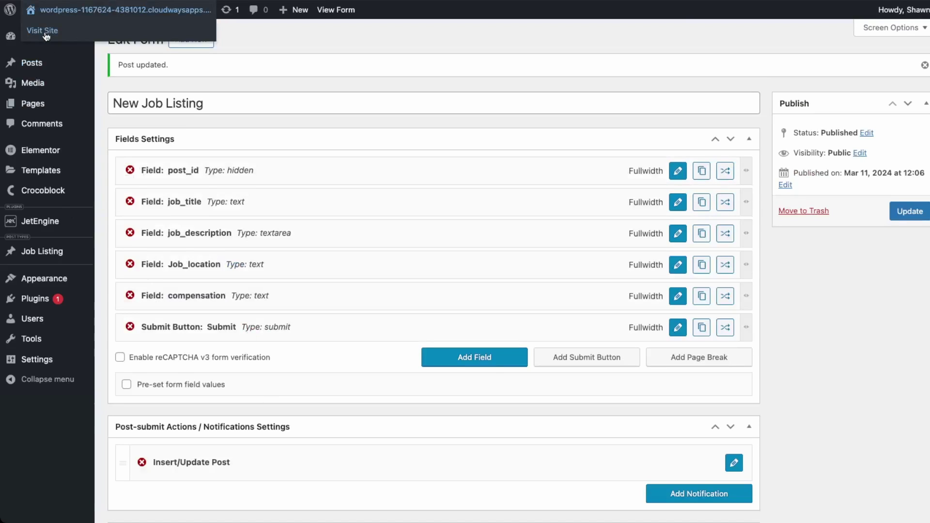
Visit the site and submit a job titled CEO with description make strategic decisions, location toronto and compensation 1 mil.
left_click(46, 34)
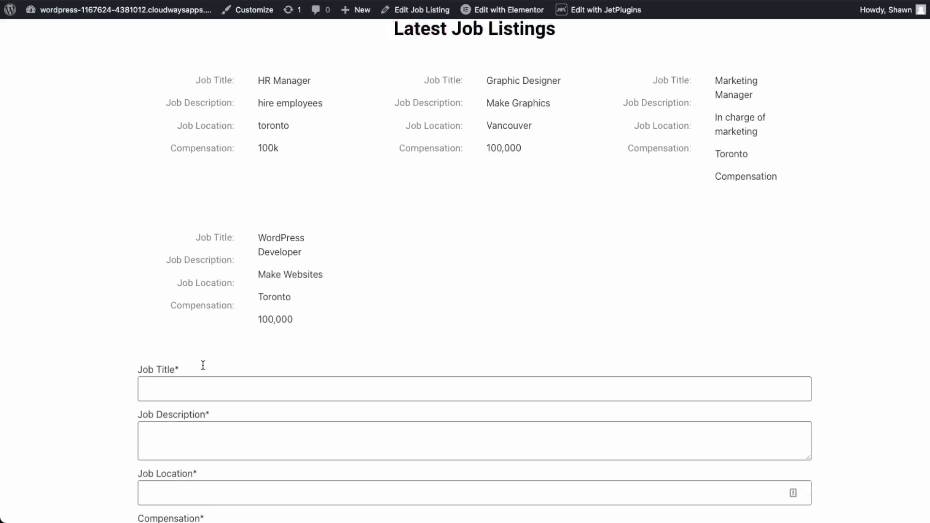
scroll(203, 366, "down", 1)
left_click(226, 381)
type("CEO")
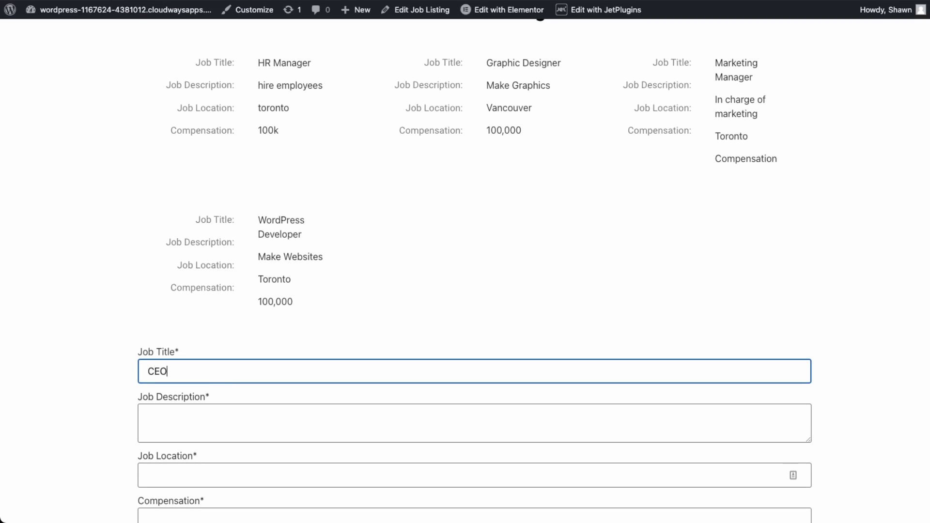
left_click(147, 417)
type("make strategic decisions")
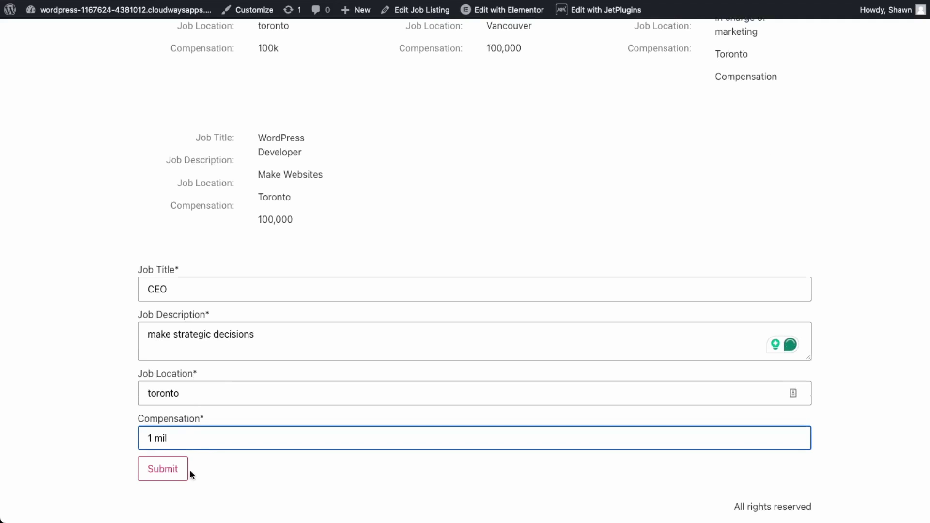
left_click(187, 472)
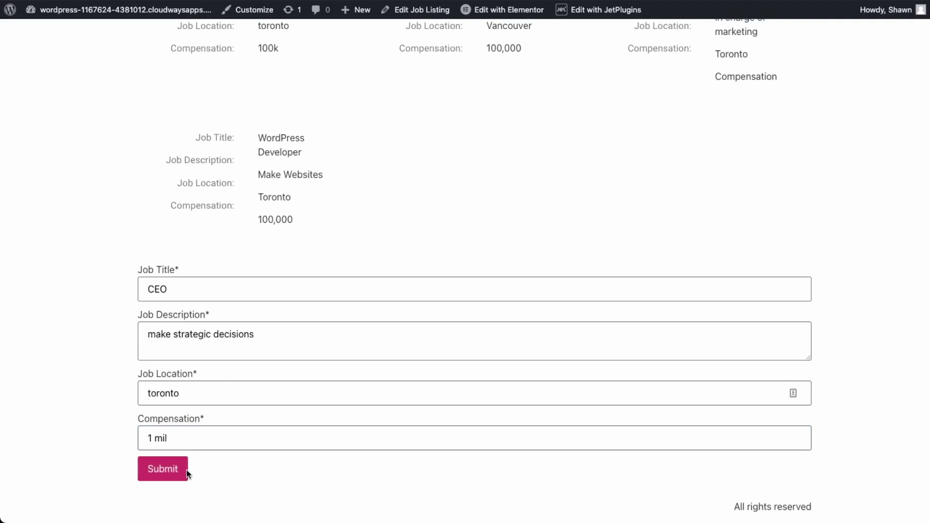
Open the newest Job Listing post from the dashboard and inspect its title.
mouse_move(58, 6)
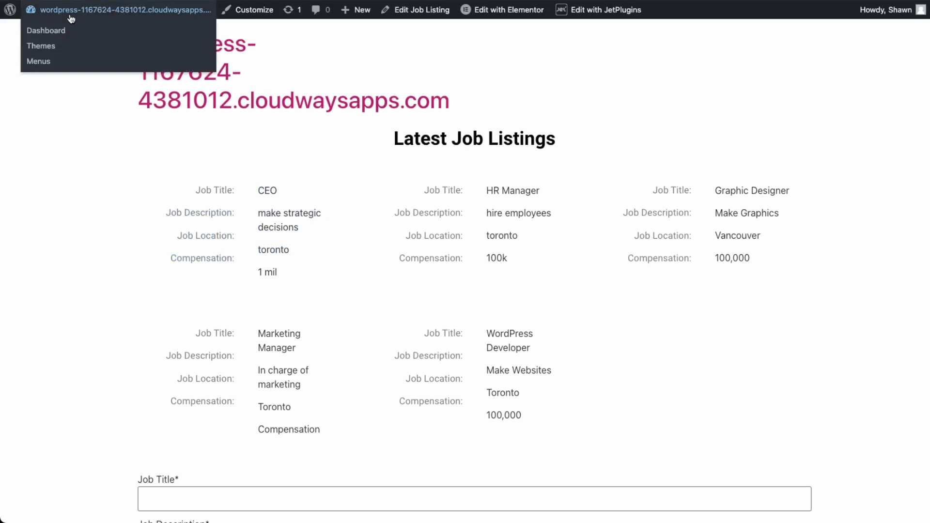
left_click(46, 31)
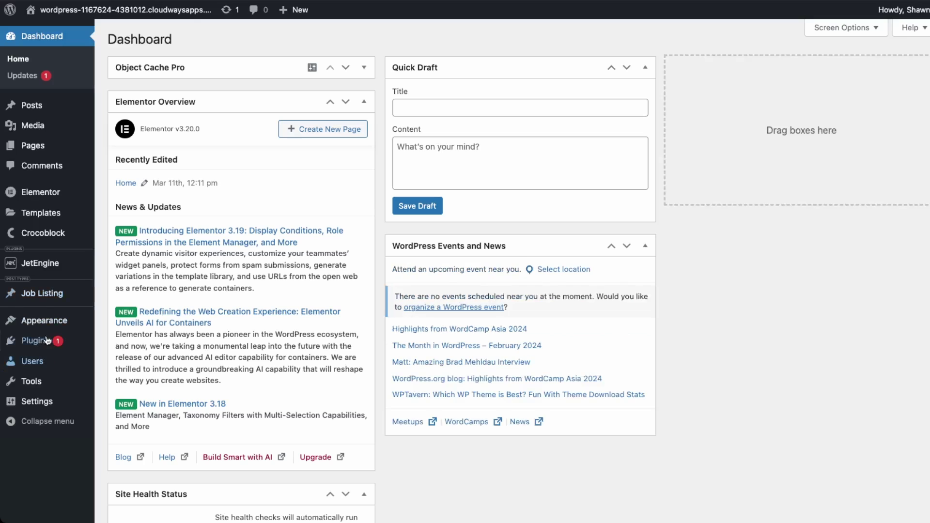
mouse_move(42, 297)
left_click(128, 296)
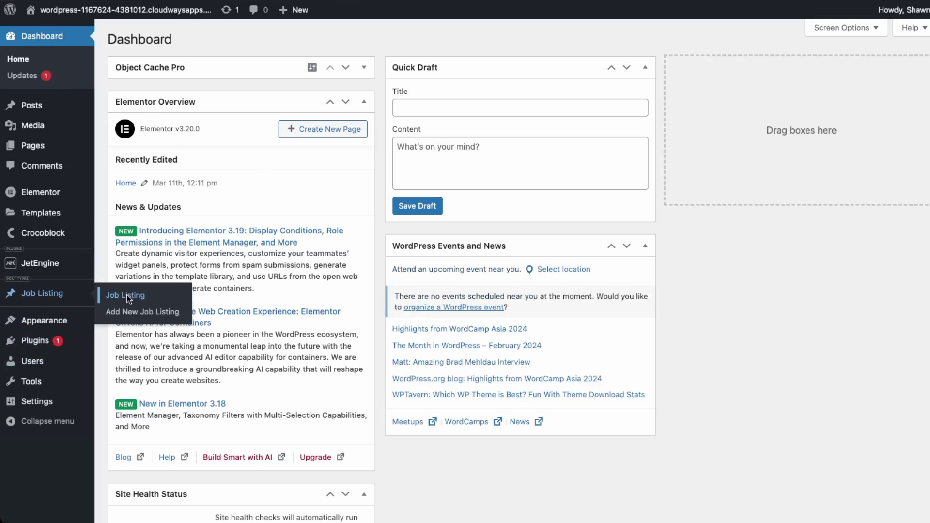
left_click(142, 145)
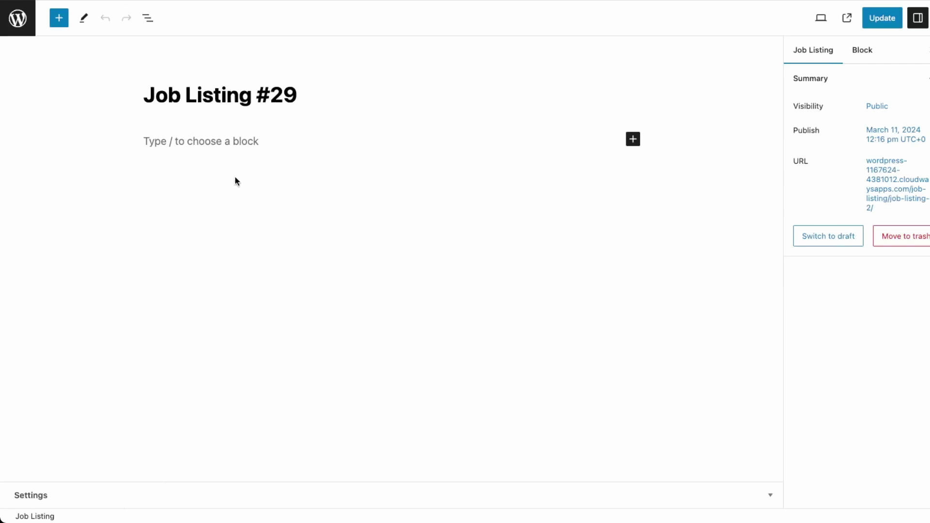
left_click_drag(169, 95, 389, 110)
left_click(389, 110)
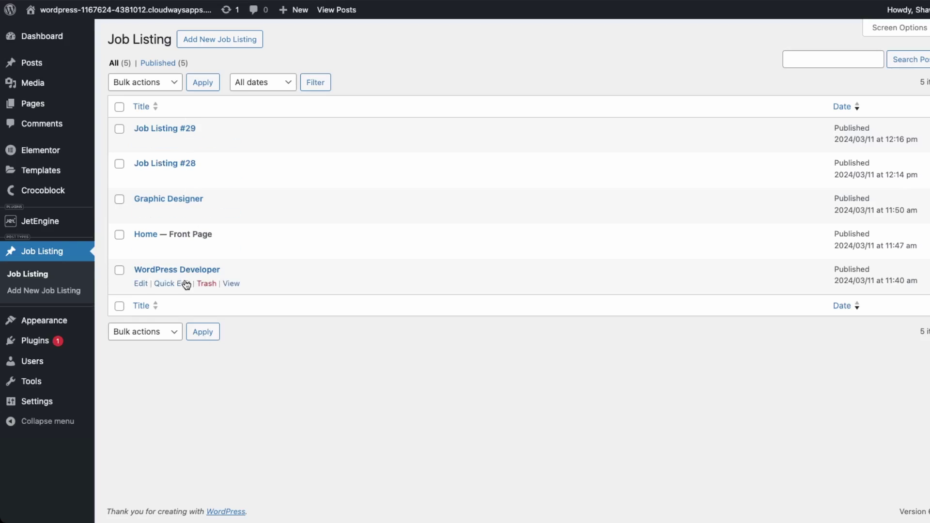
Reopen the New Job Listing form for editing and examine the settings of its Insert/Update Post action.
mouse_move(76, 16)
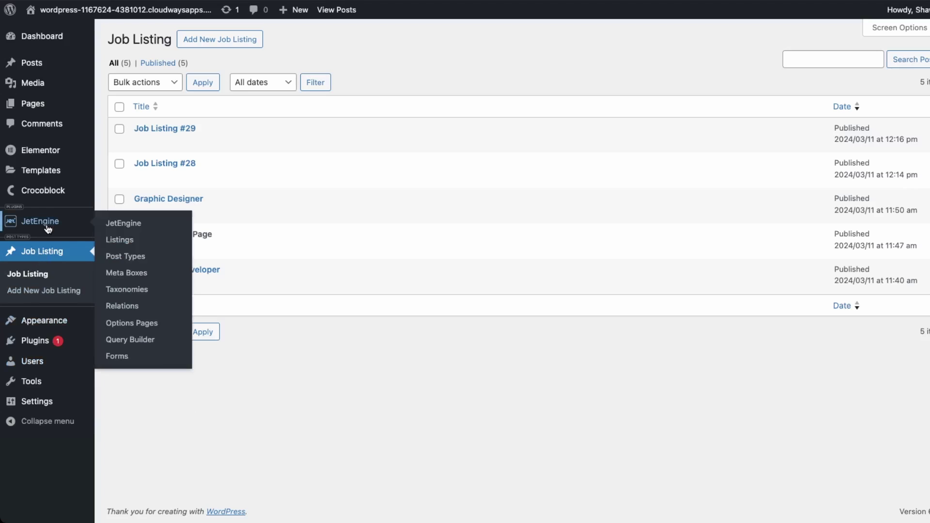
mouse_move(78, 227)
left_click(117, 357)
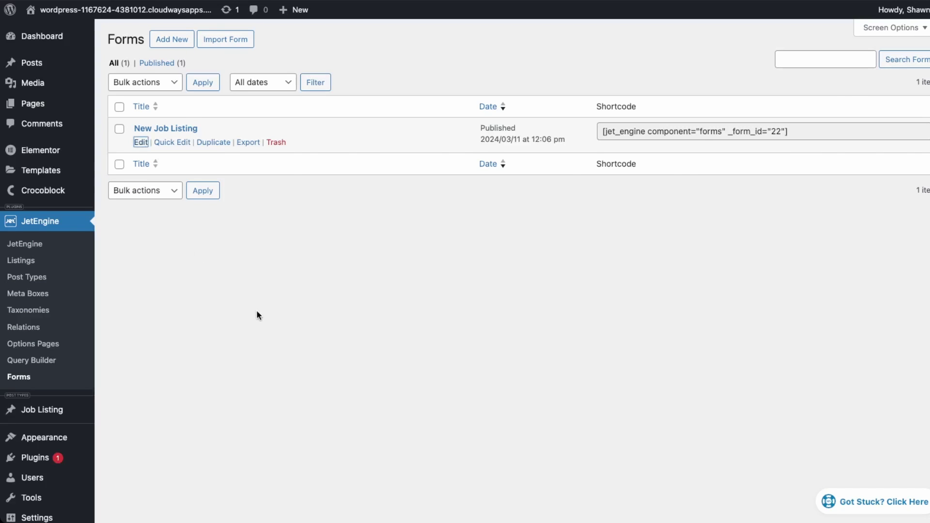
scroll(258, 313, "down", 20)
scroll(258, 314, "up", 20)
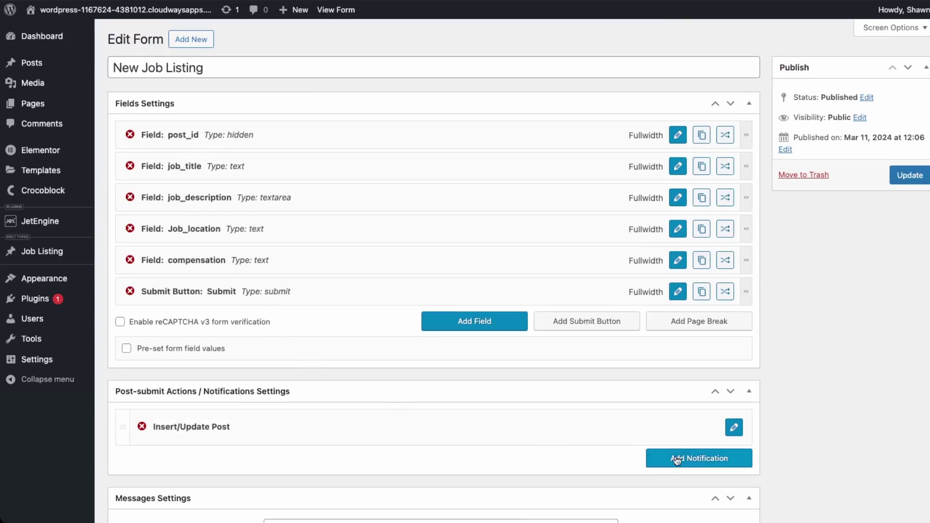
left_click(734, 428)
scroll(477, 437, "down", 2)
scroll(477, 437, "down", 2)
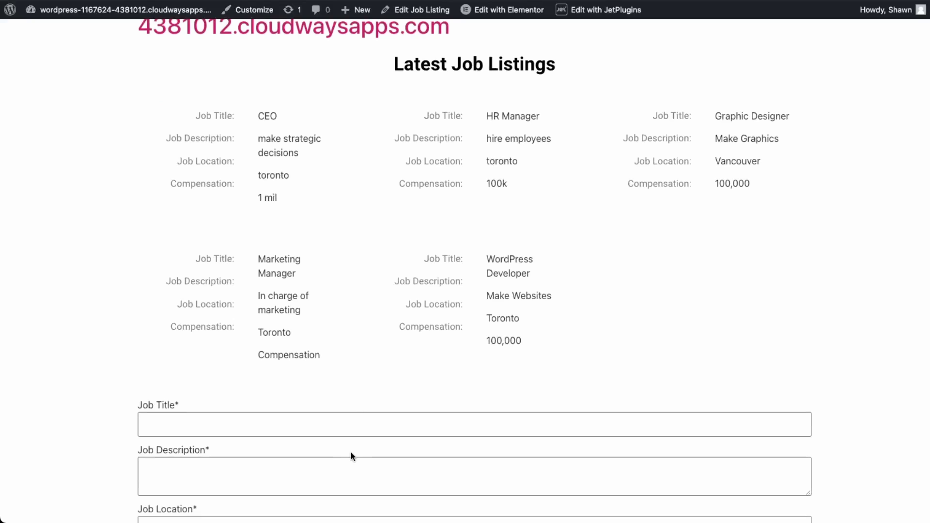
Review the Latest Job Listings grid and the job submission form below it on the live Home page.
scroll(352, 449, "up", 2)
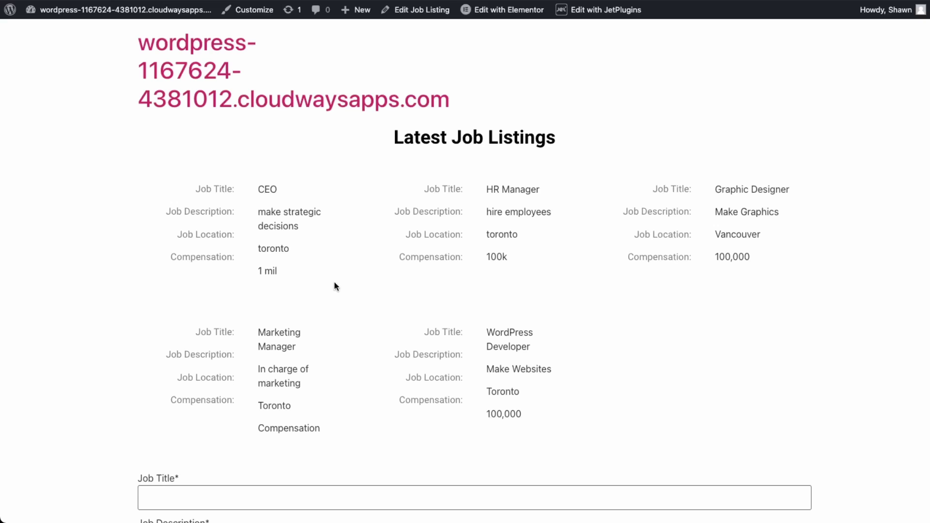
scroll(364, 294, "down", 1)
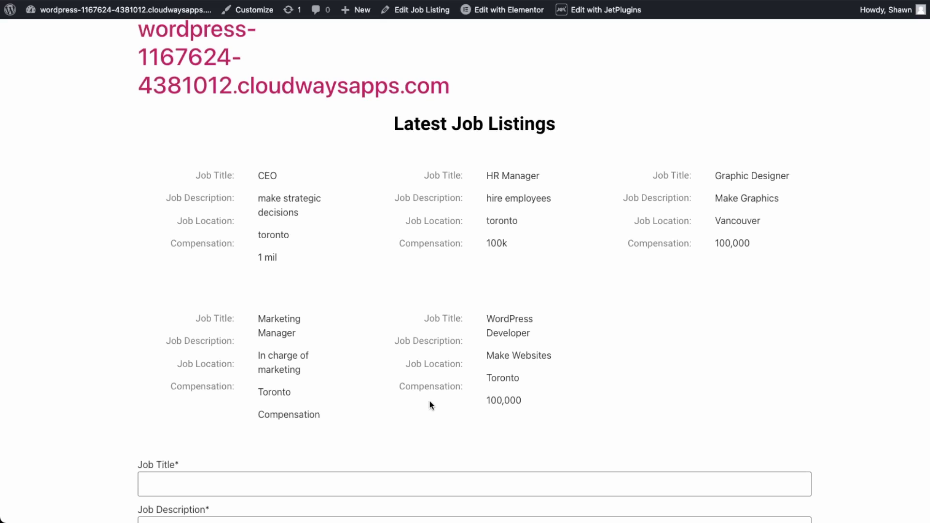
scroll(431, 402, "down", 4)
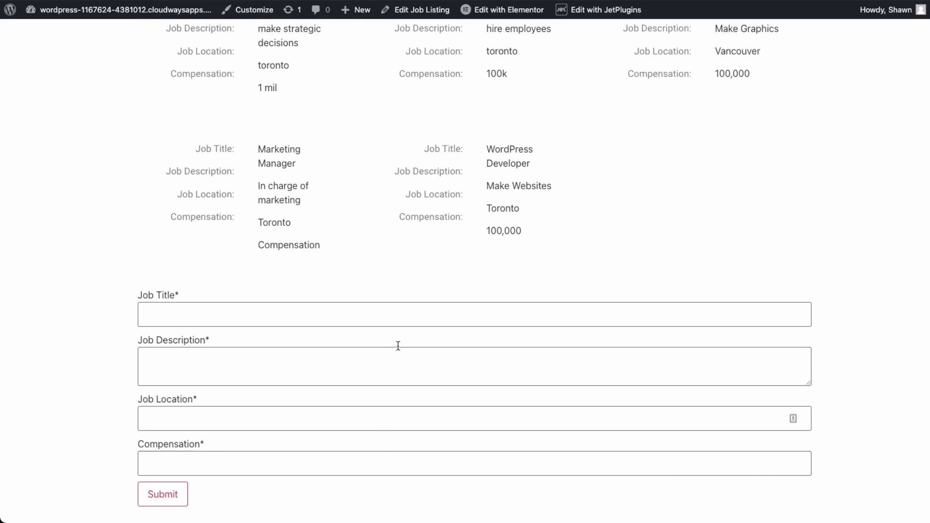
scroll(399, 374, "up", 3)
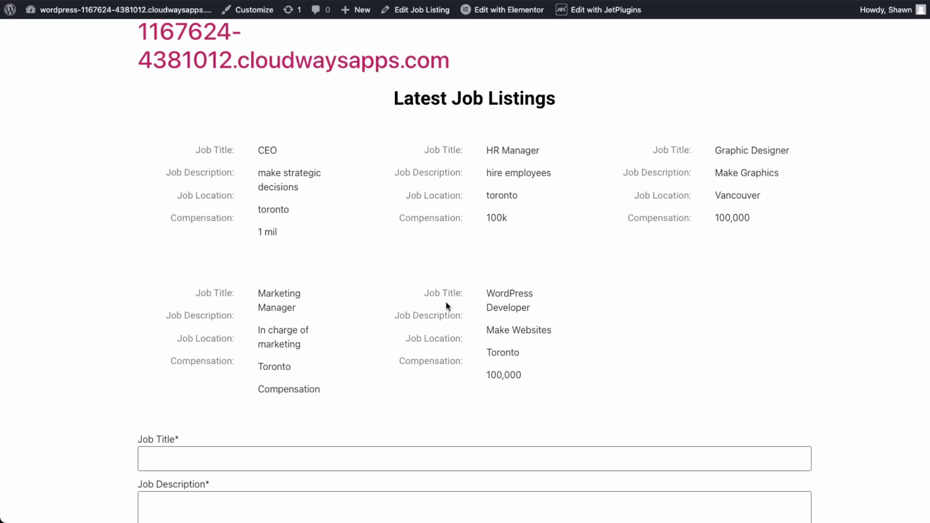
scroll(345, 321, "down", 3)
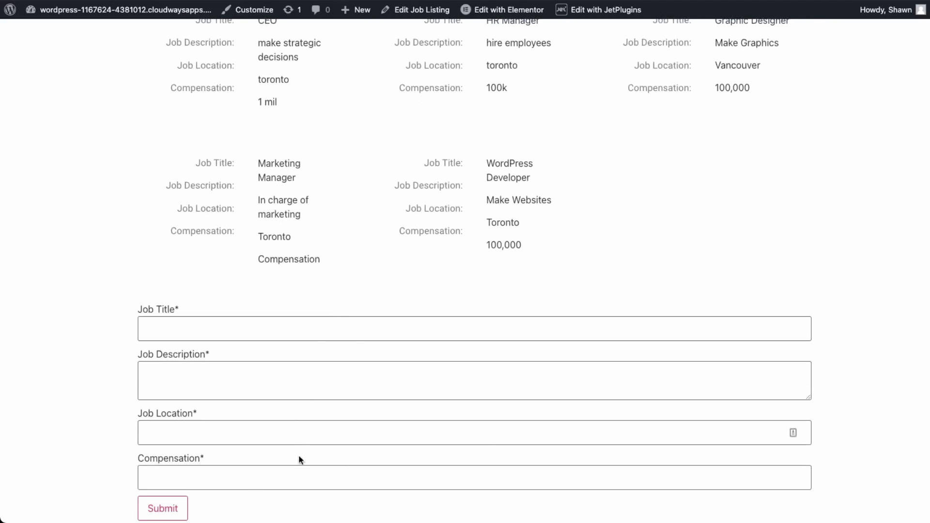
scroll(336, 394, "up", 2)
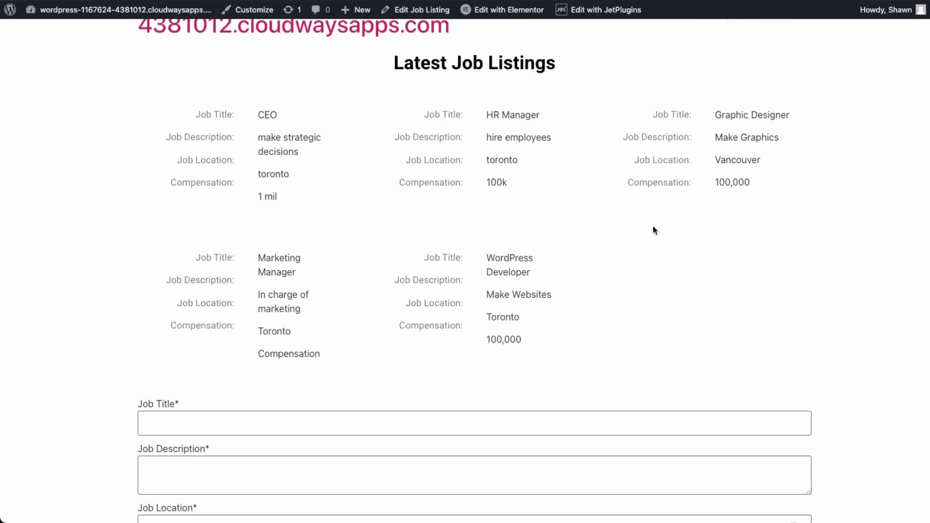